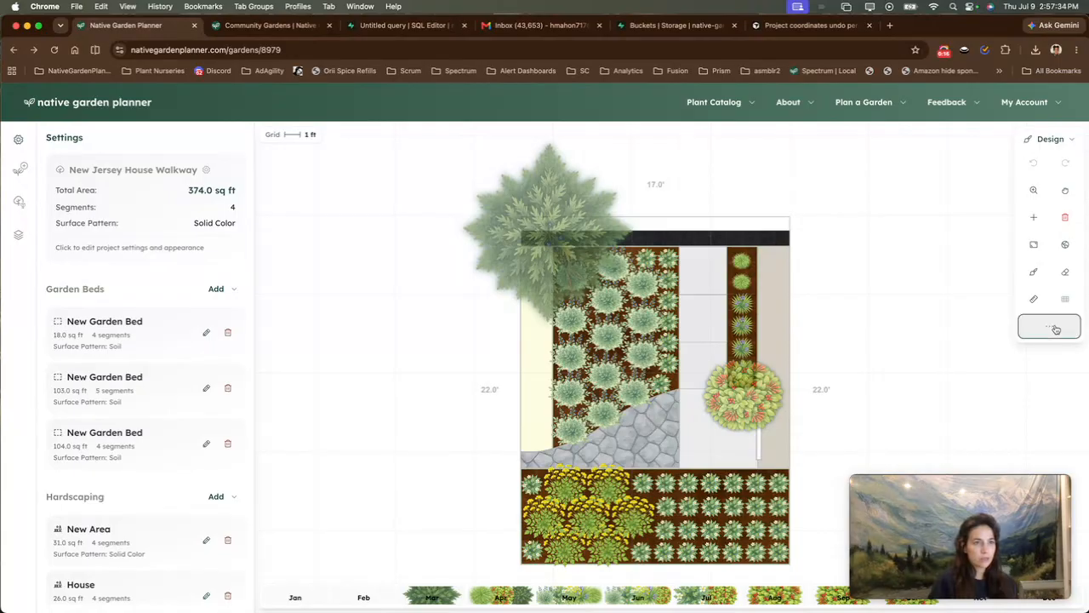
click(968, 409)
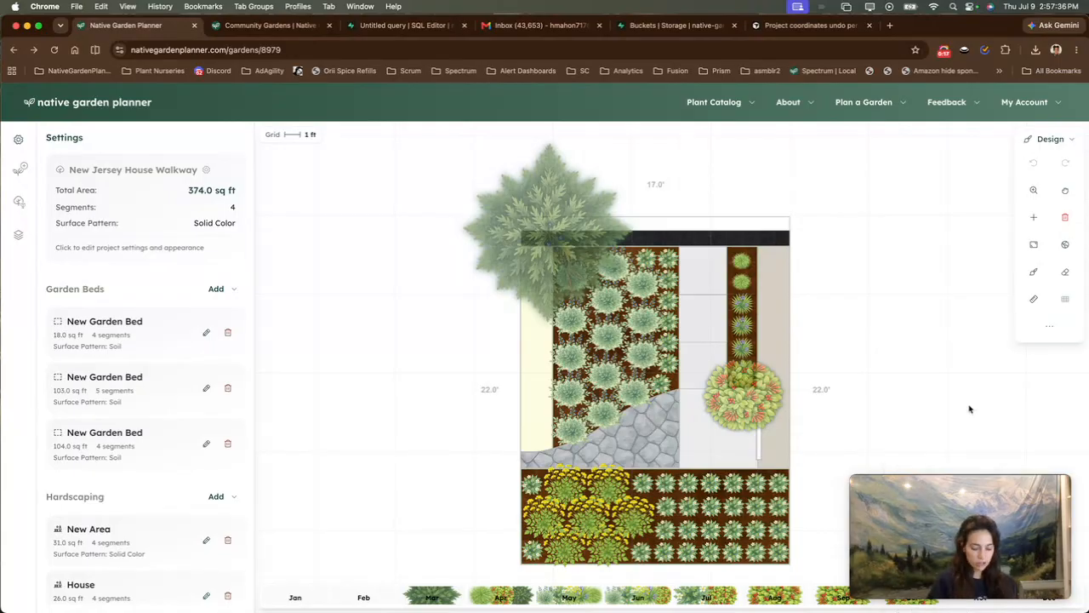
key(super+l)
text(https://www.nativegardenplanner.com/gardens/8979/share)
key(Return)
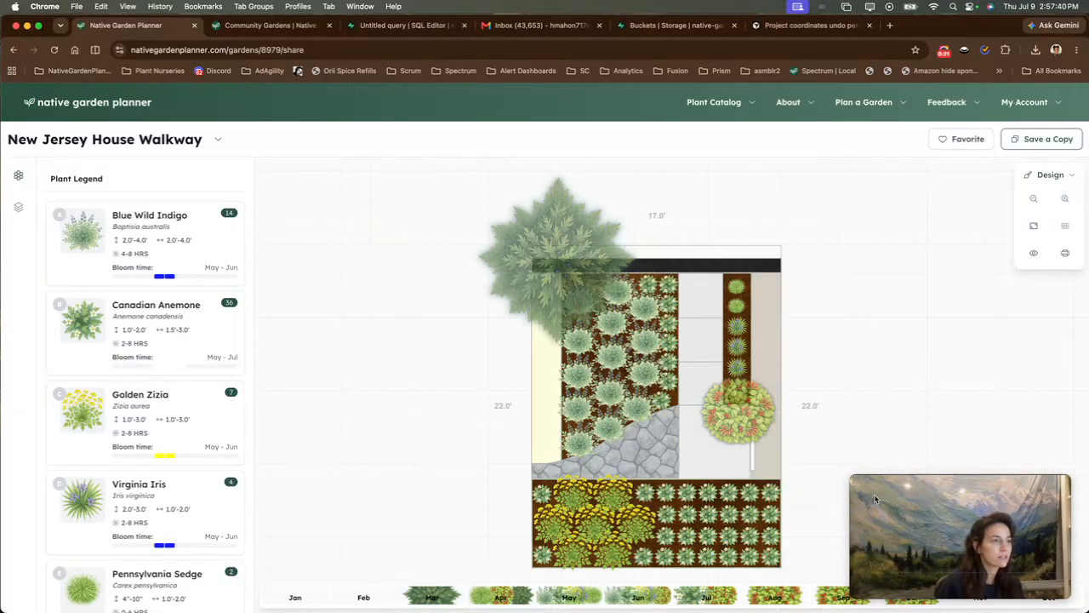
Step: View the plant details of a Blue Wild Indigo, a Golden Zizia and a Canadian Anemone in the shared garden plan
click(626, 364)
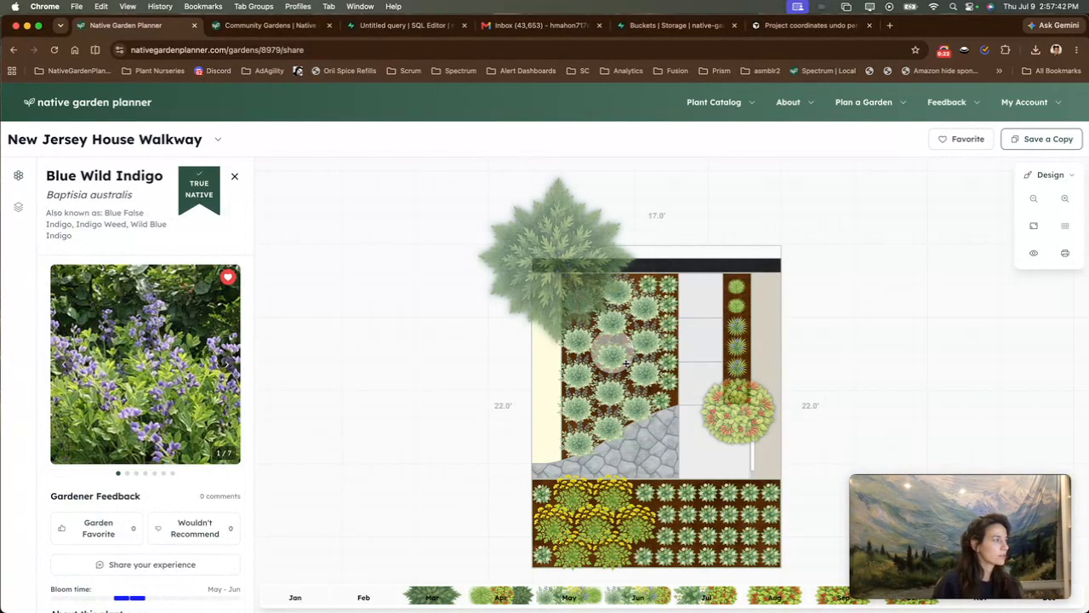
click(599, 543)
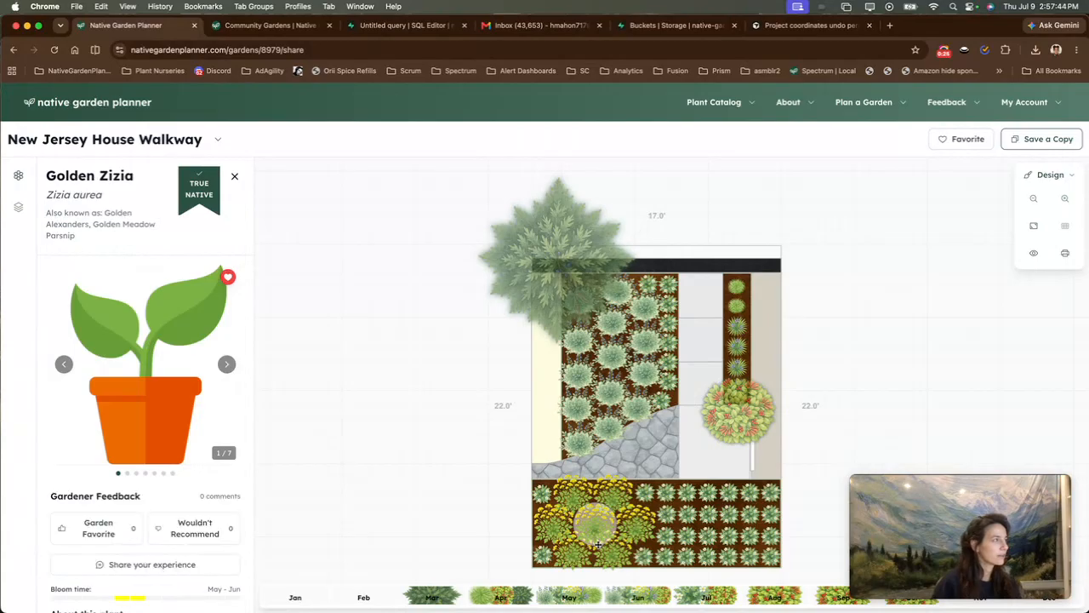
click(684, 515)
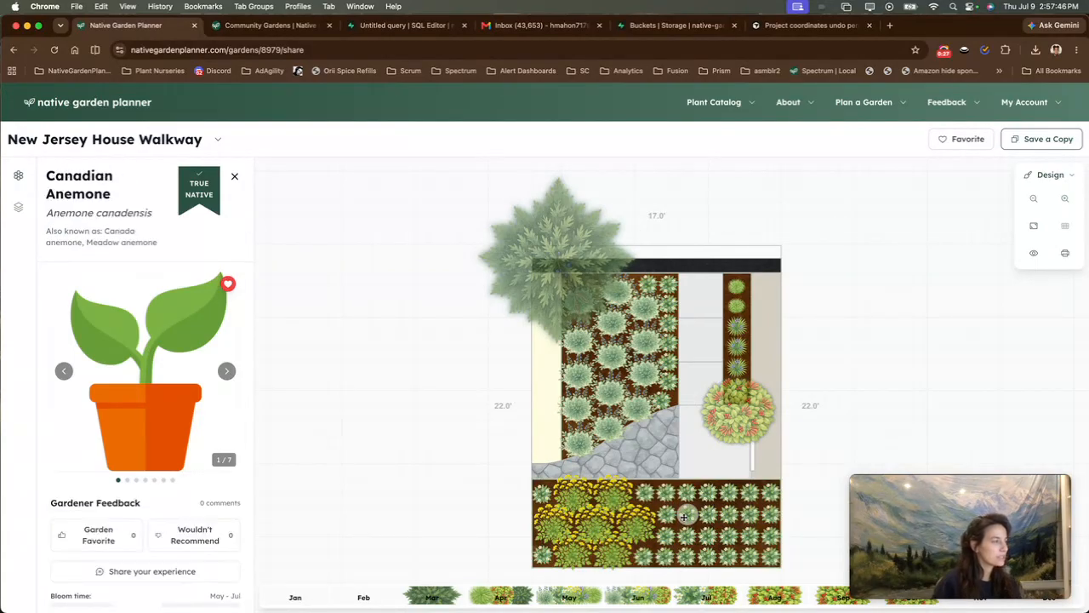
Step: Browse the Canadian Anemone's photos, read through its full plant details and return to the plant legend
click(228, 373)
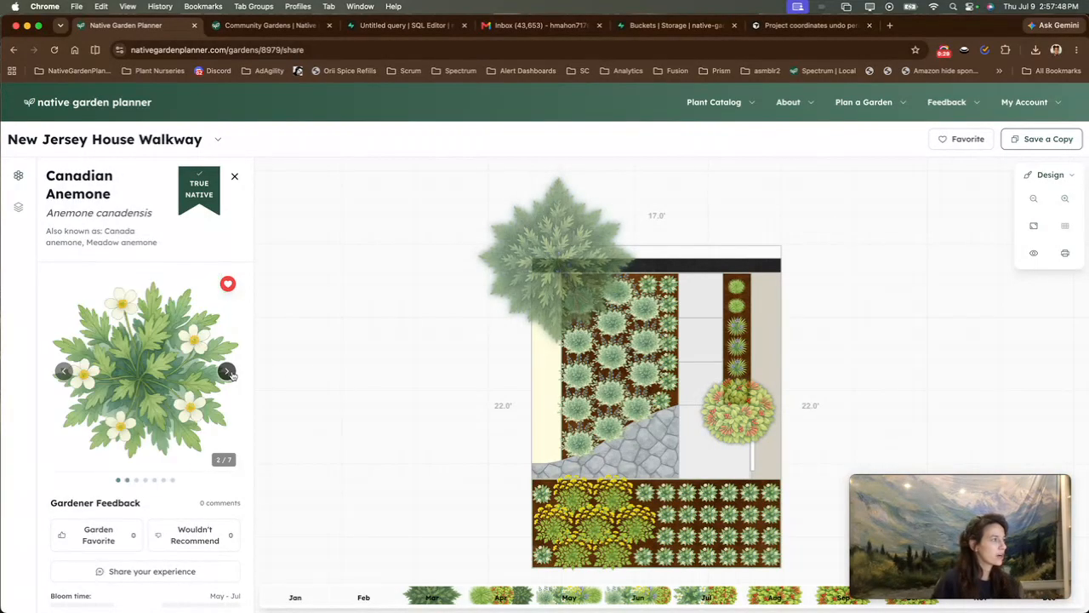
click(229, 374)
mouse_move(622, 411)
mouse_down()
mouse_move(589, 451)
mouse_move(589, 381)
mouse_move(582, 396)
mouse_move(613, 422)
mouse_up()
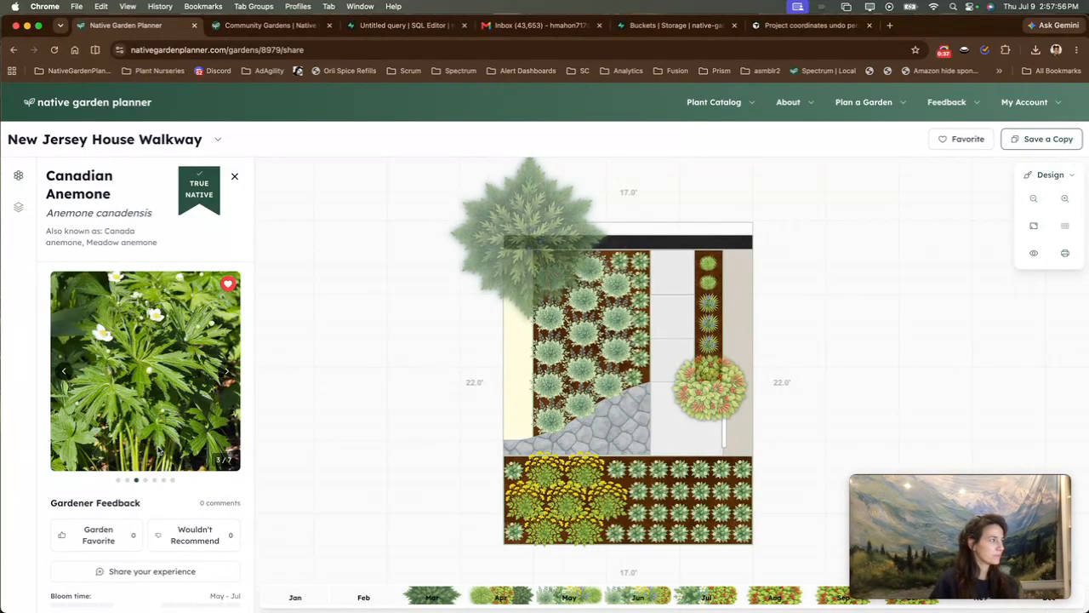
scroll(158, 451, down, 5)
scroll(157, 451, down, 10)
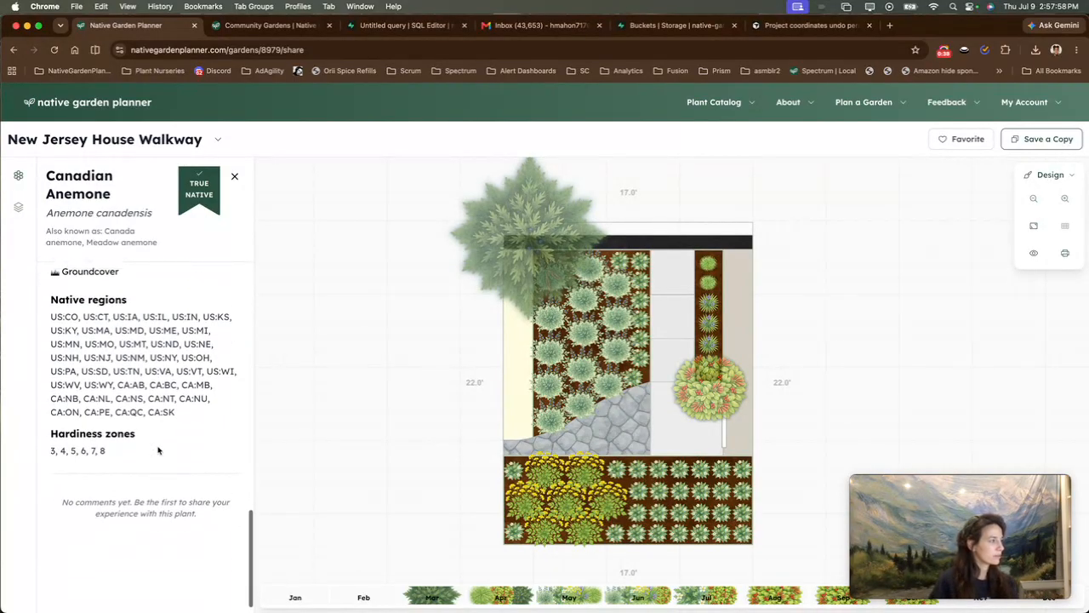
scroll(158, 452, up, 15)
click(234, 177)
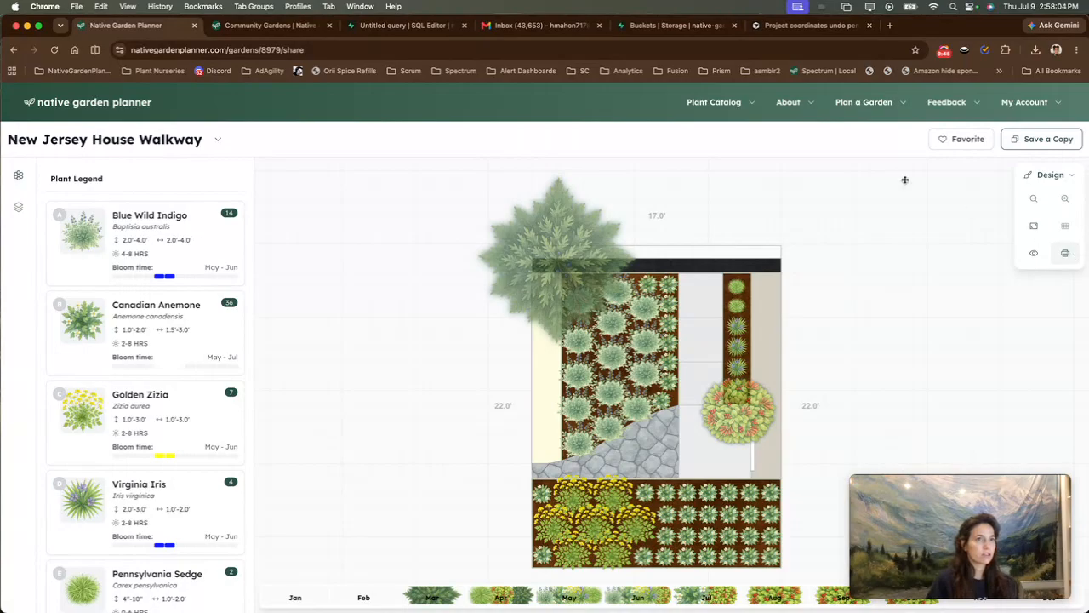
Step: Return from the shared view to the garden's design editor and open its export builder
right_click(842, 166)
click(11, 49)
click(12, 50)
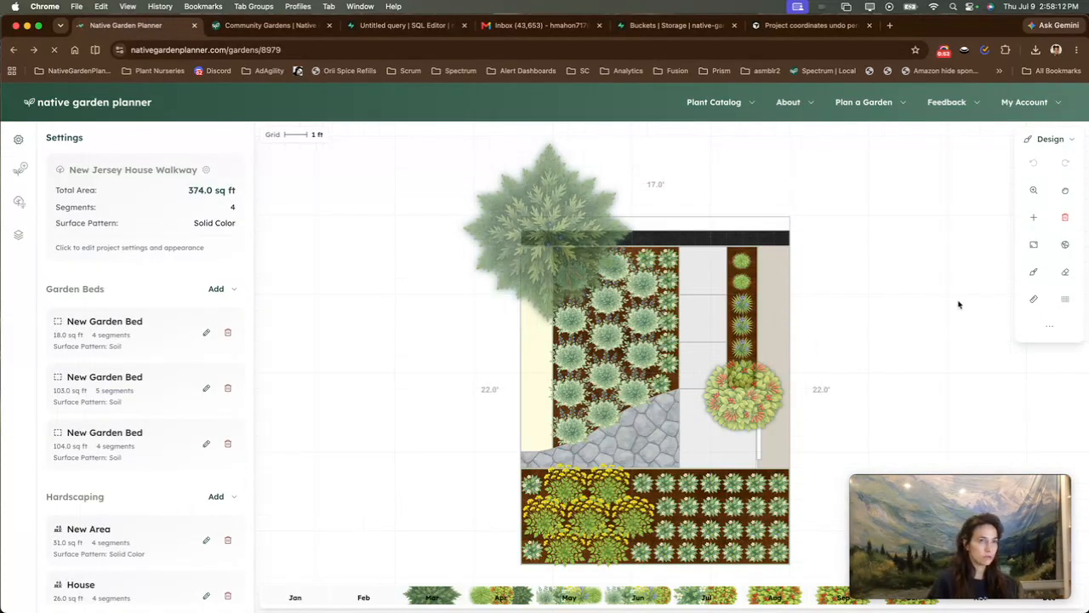
click(1072, 337)
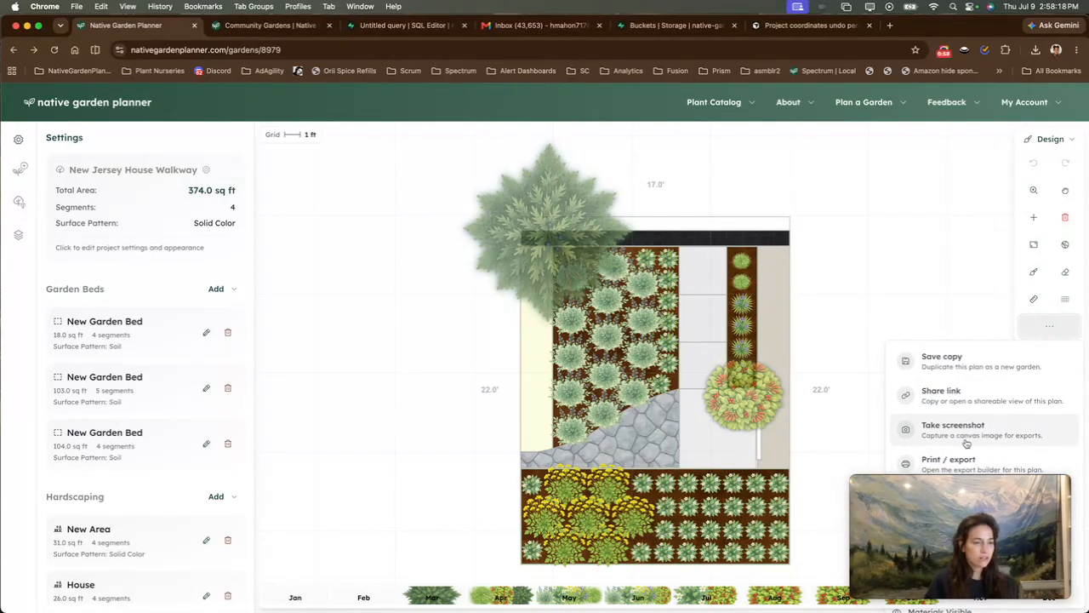
click(953, 466)
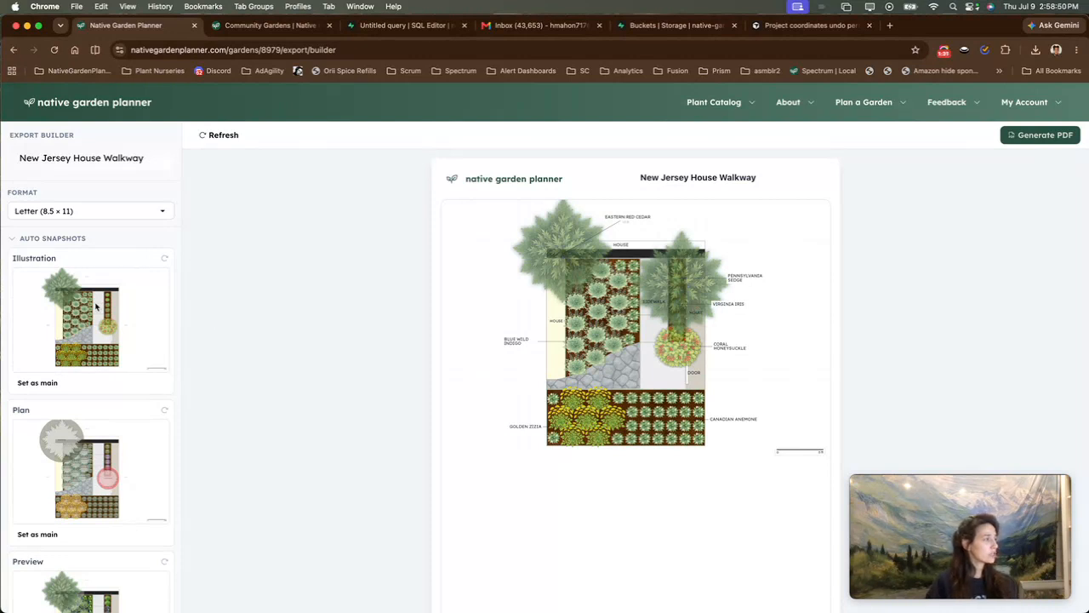
Step: Re-render the Illustration and Building Spec snapshots and refresh the export preview
scroll(63, 545, down, 2)
scroll(63, 543, up, 2)
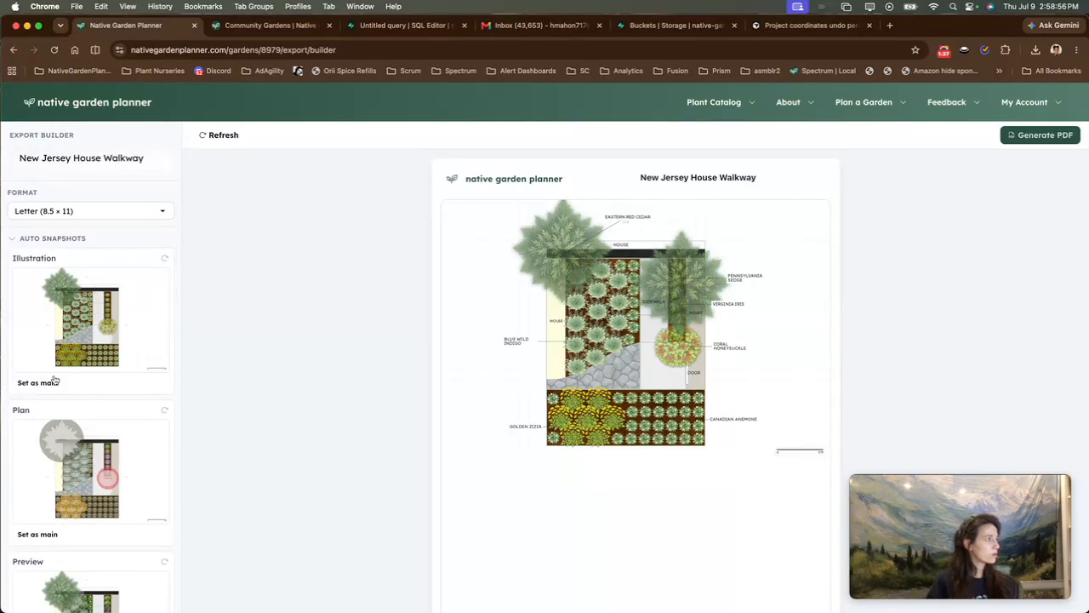
click(163, 258)
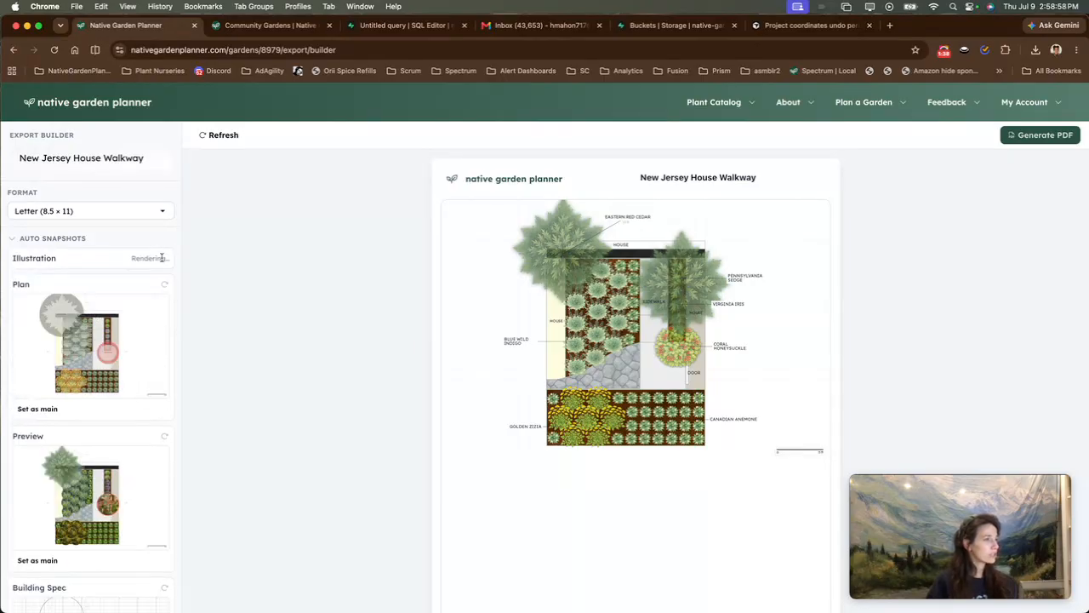
scroll(111, 356, down, 2)
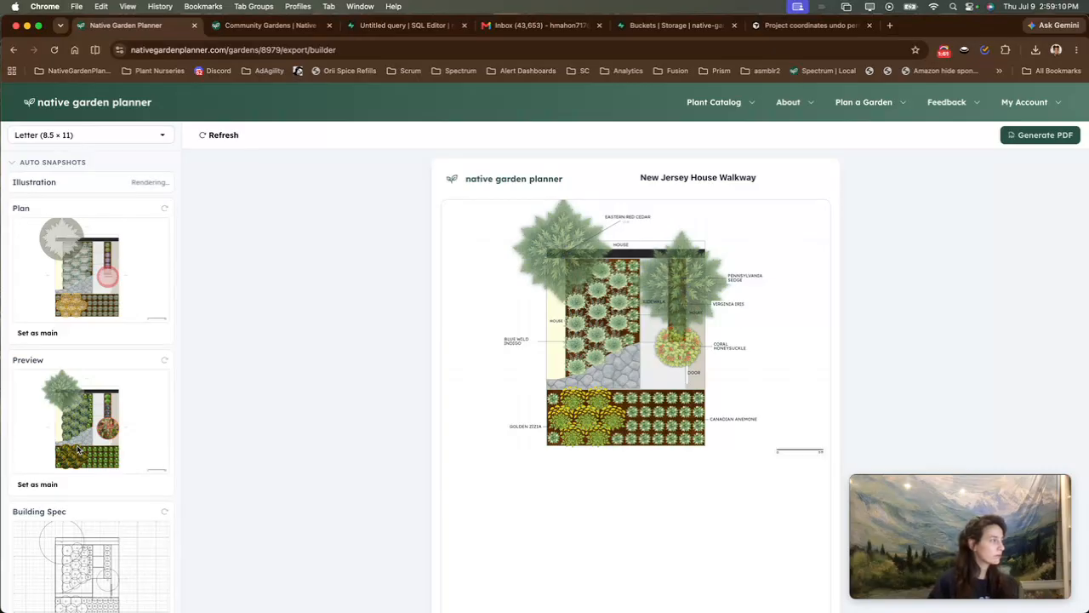
scroll(78, 449, down, 3)
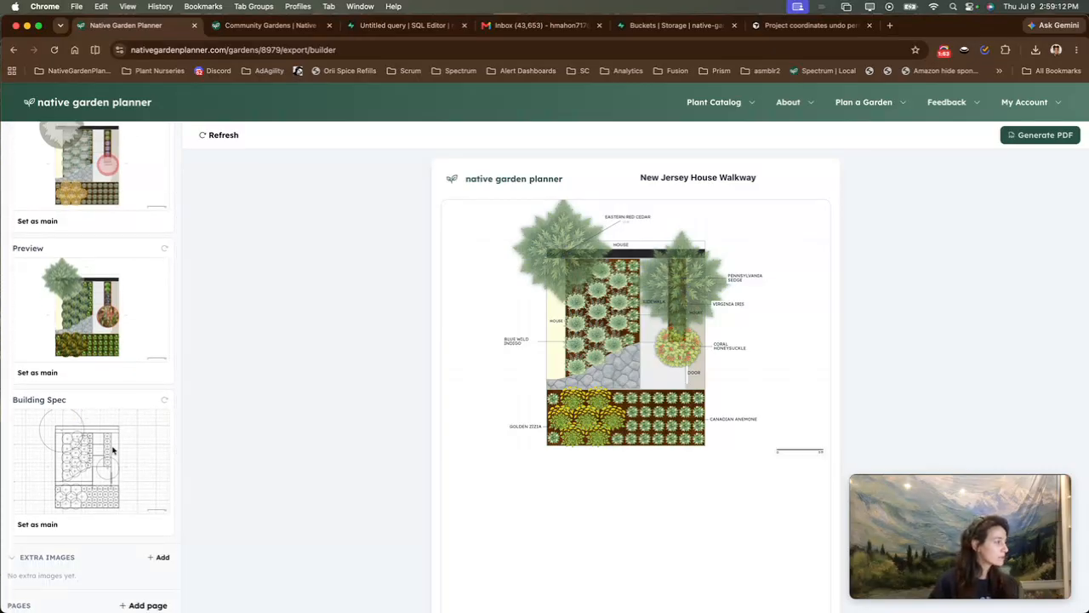
click(166, 401)
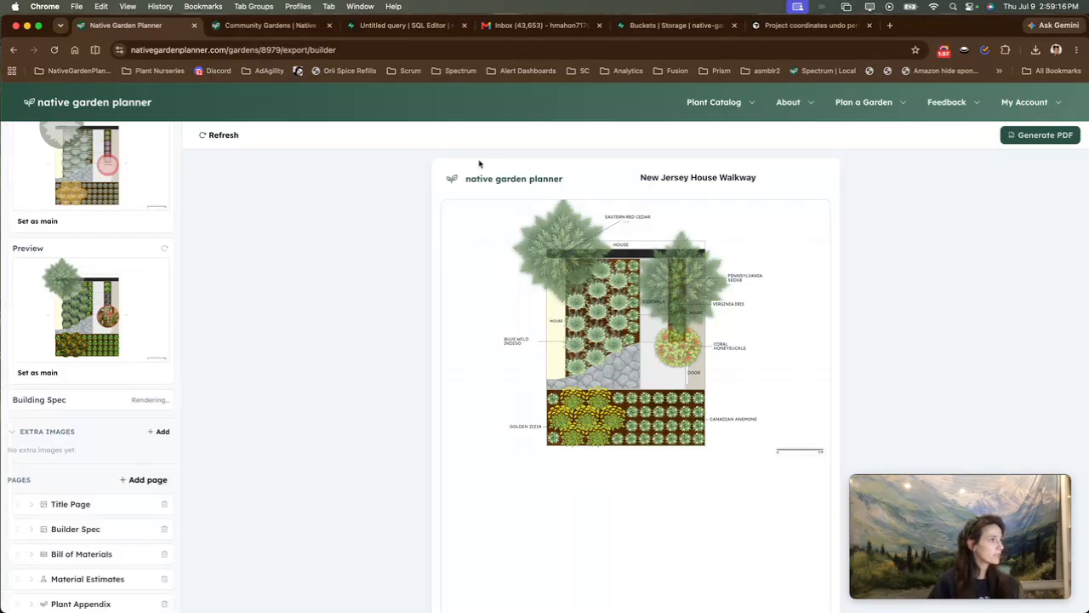
click(232, 137)
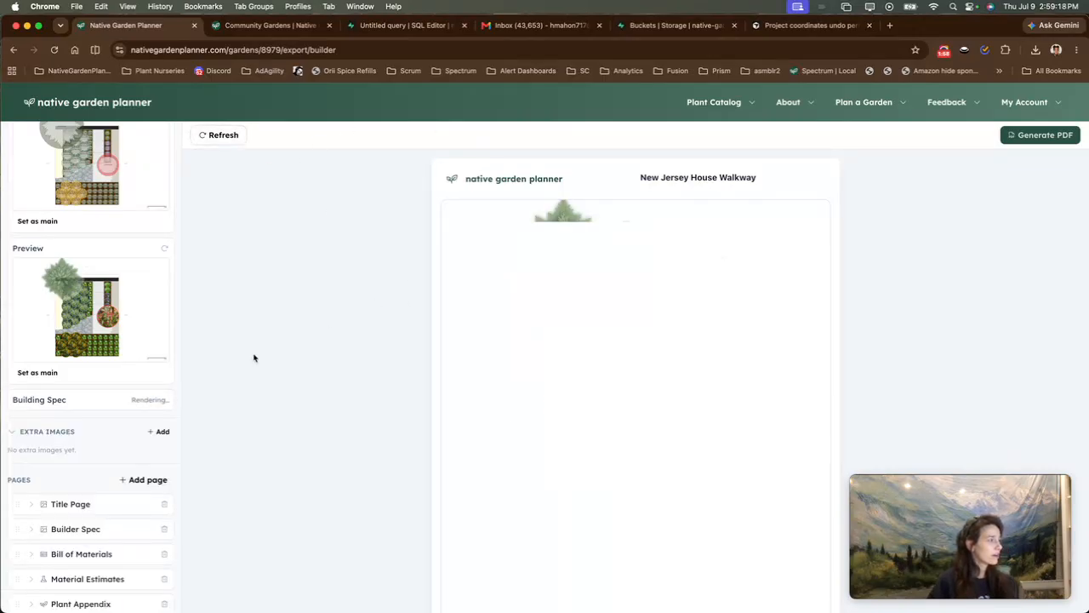
Step: Open the Plan snapshot image full size in a separate browser tab, examine its plant labels and close the tab
scroll(142, 382, up, 5)
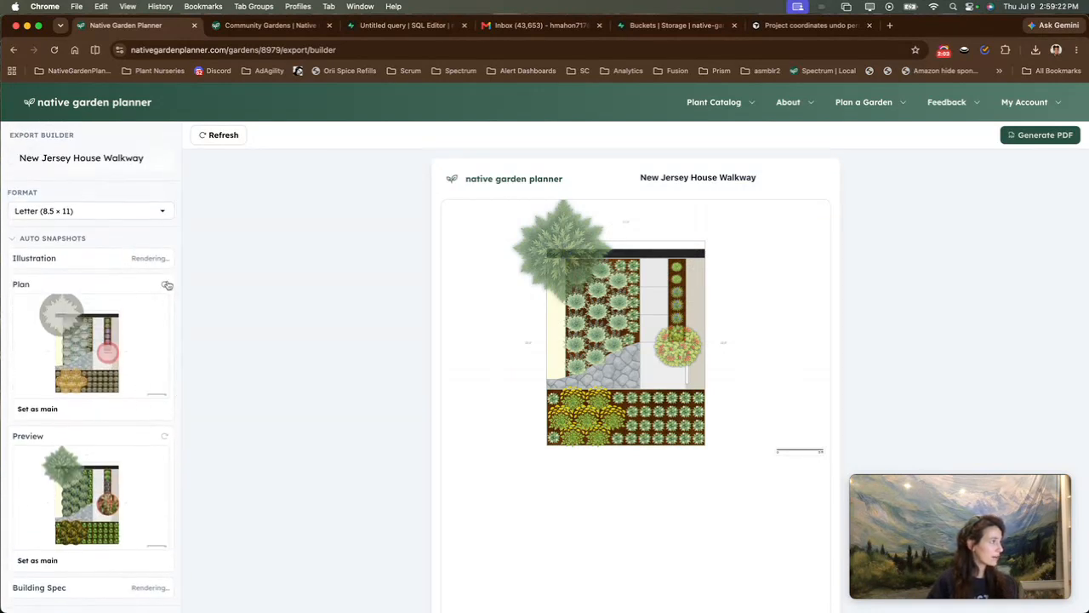
scroll(153, 368, down, 1)
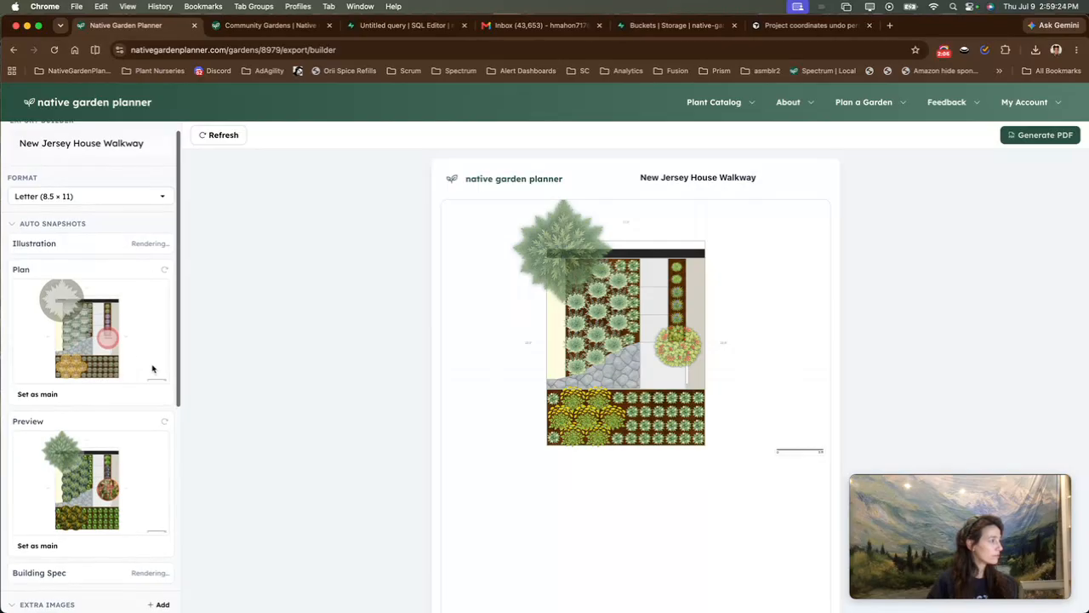
right_click(75, 315)
click(36, 461)
right_click(86, 461)
click(102, 460)
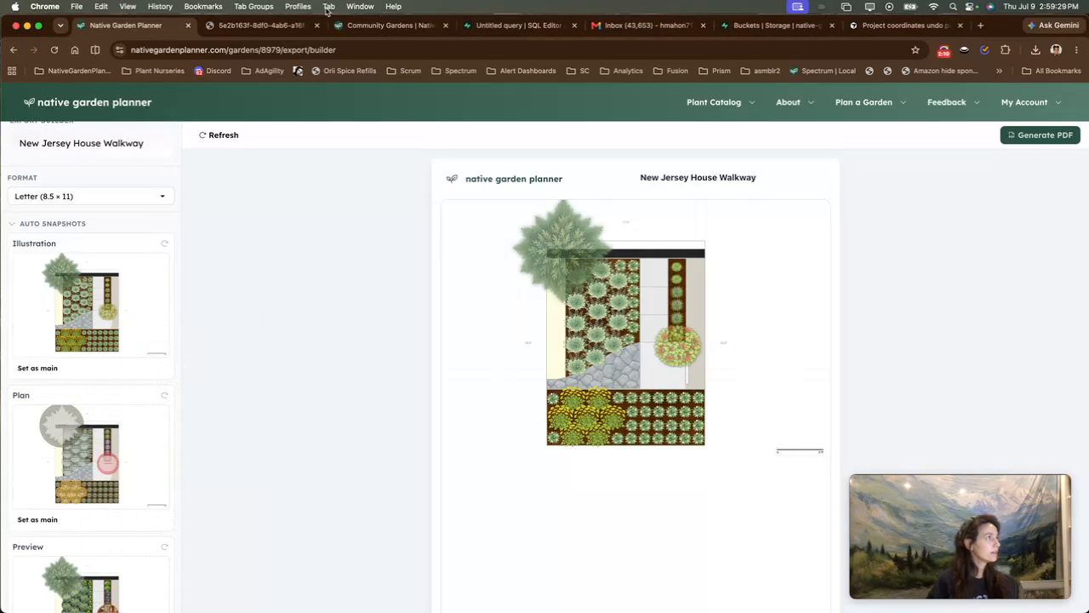
click(269, 27)
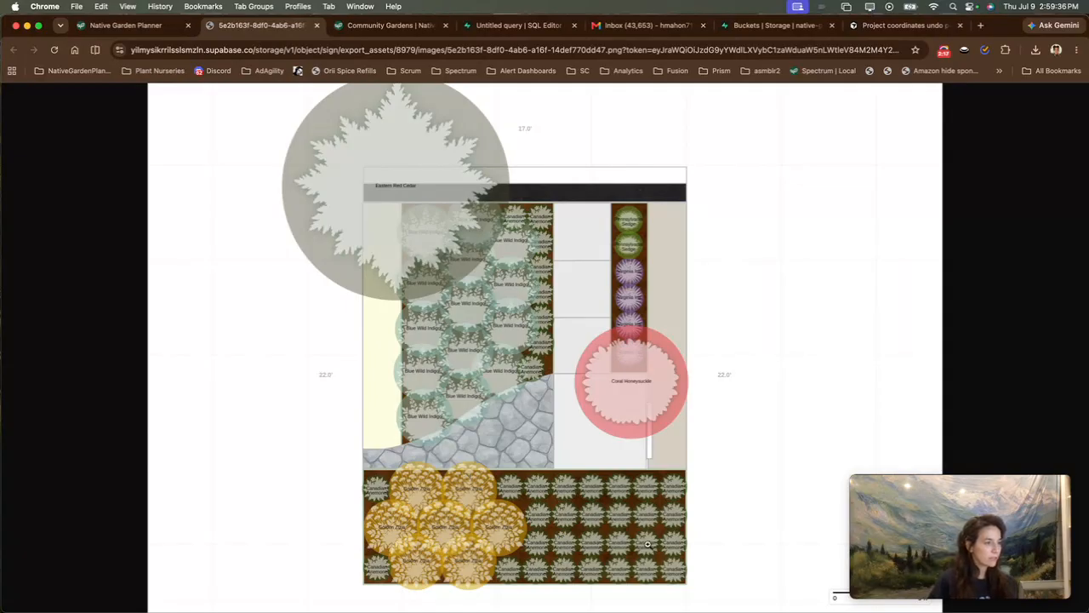
click(317, 25)
Step: Refresh the export preview and bring its Builder Spec page into view
scroll(94, 383, down, 5)
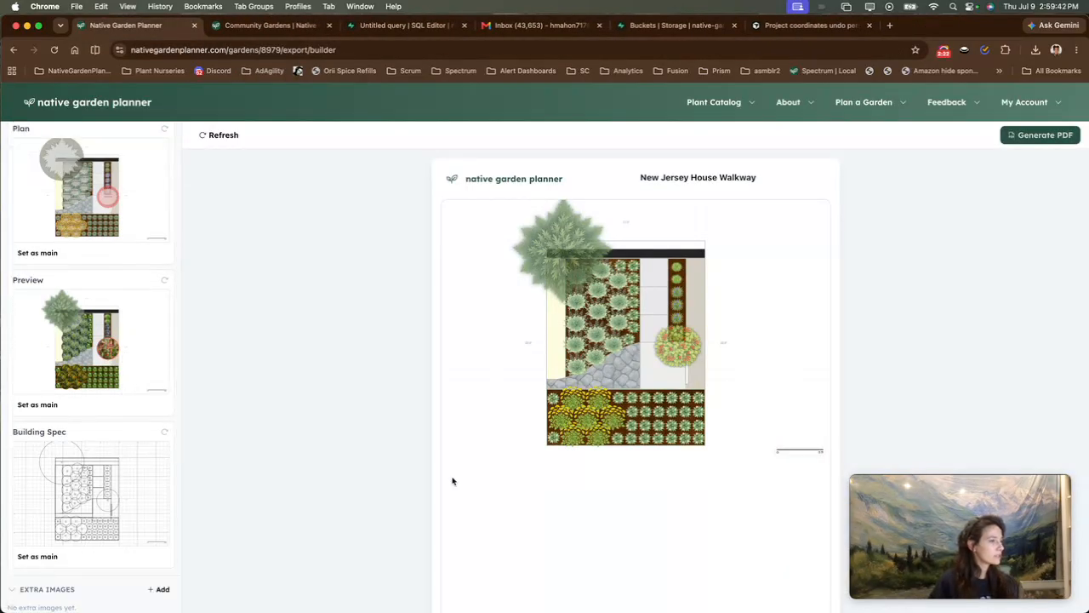
click(221, 136)
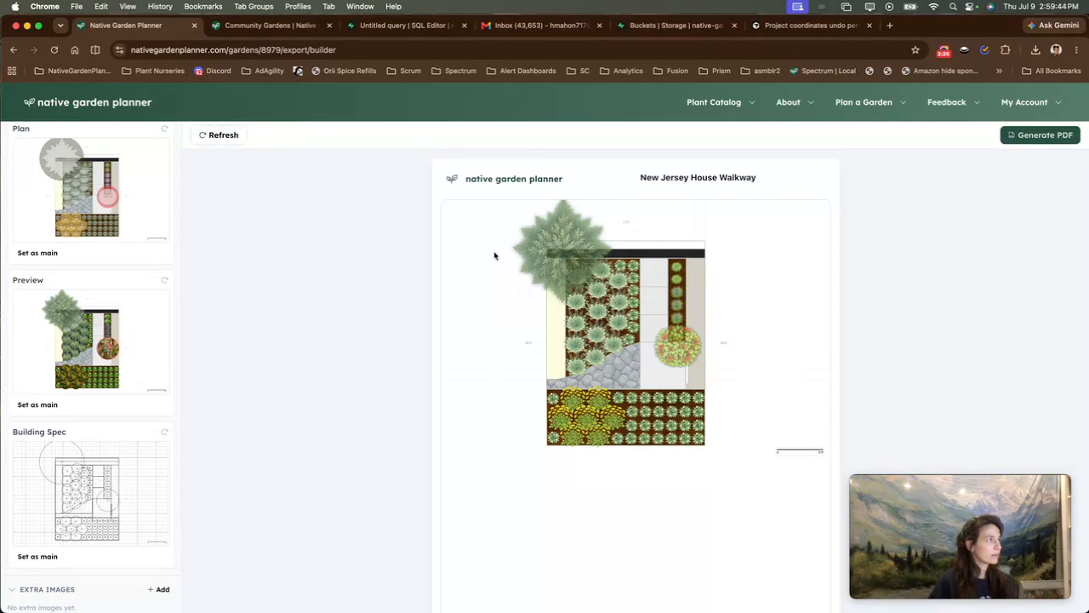
scroll(483, 302, down, 3)
scroll(484, 301, down, 3)
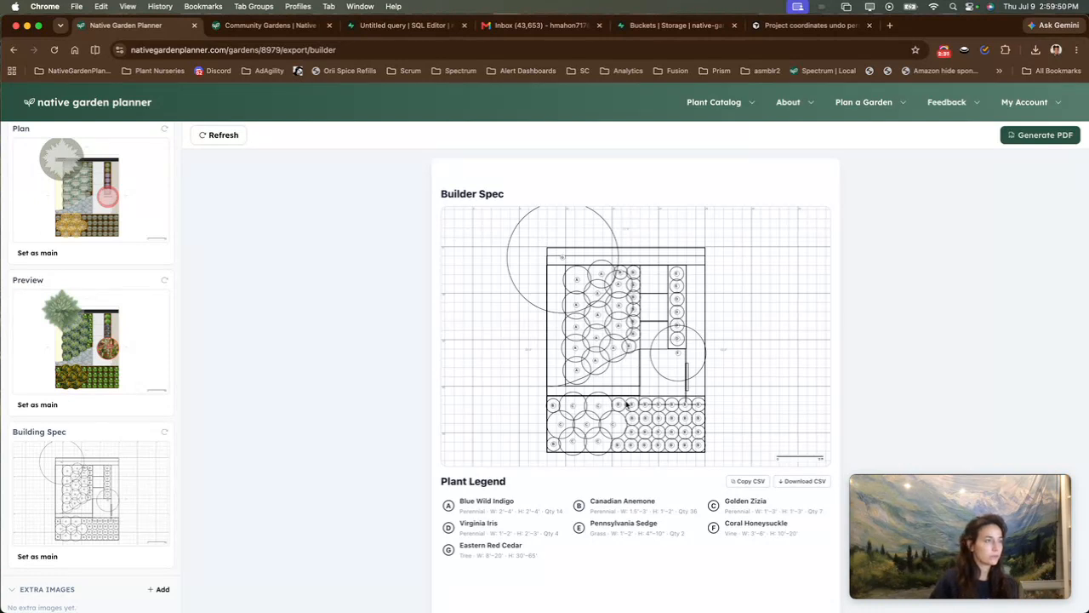
Step: Review the Builder Spec drawing and copy its Plant Legend as CSV
scroll(627, 405, up, 5)
scroll(672, 471, down, 5)
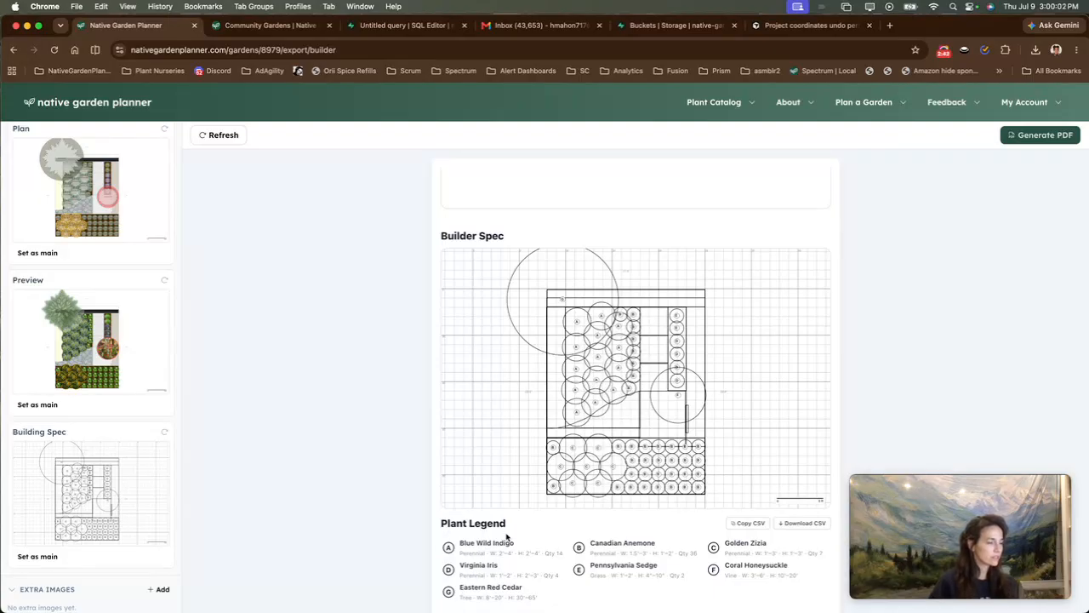
scroll(547, 567, down, 1)
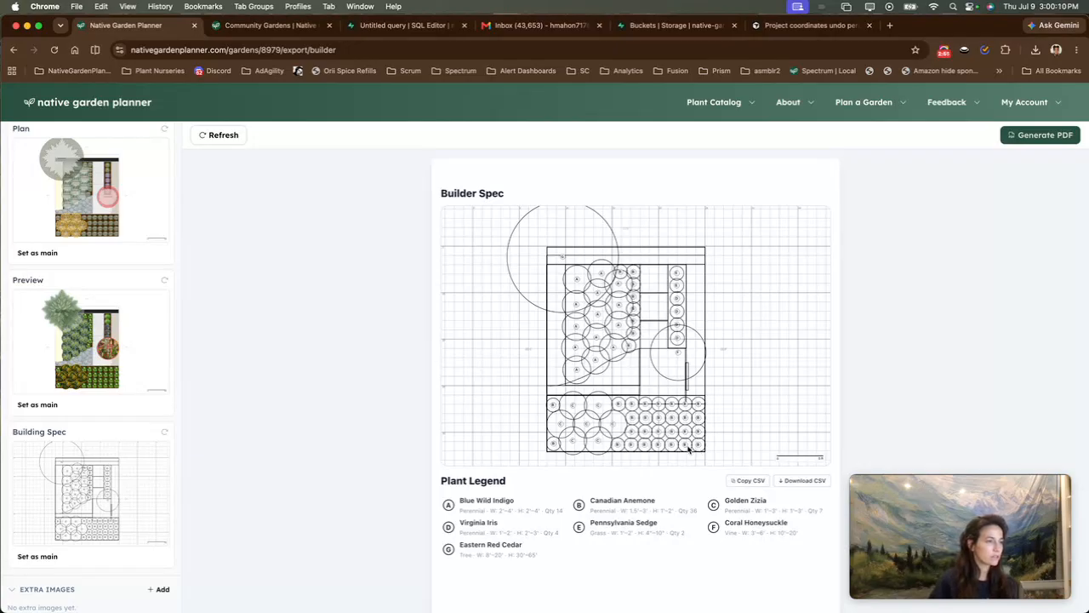
scroll(690, 450, down, 2)
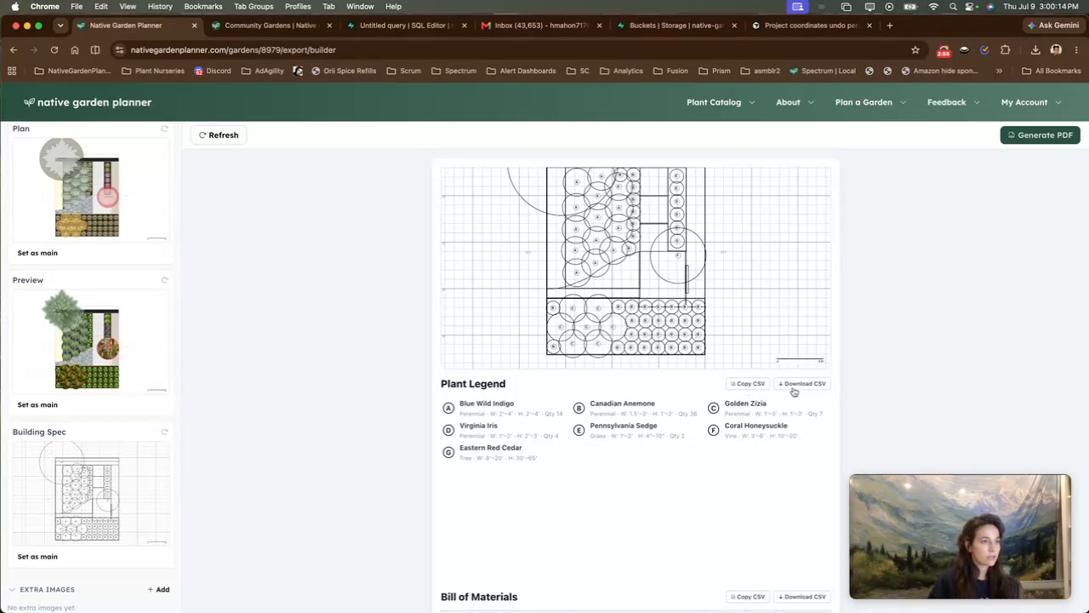
click(746, 384)
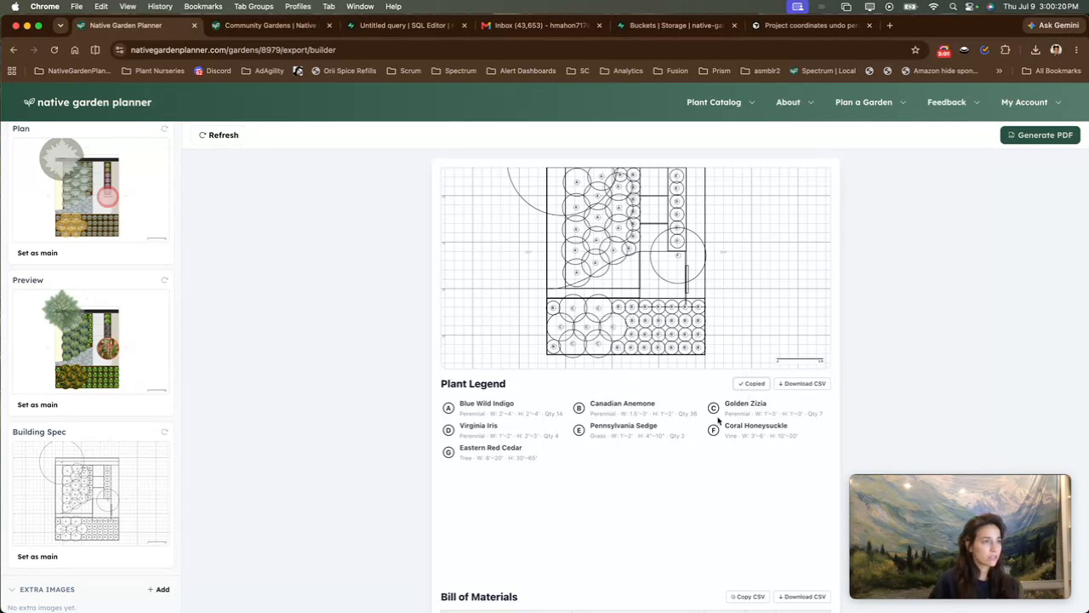
Step: Examine the Bill of Materials and Material Estimates pages of the export and return to the title page
scroll(723, 402, down, 2)
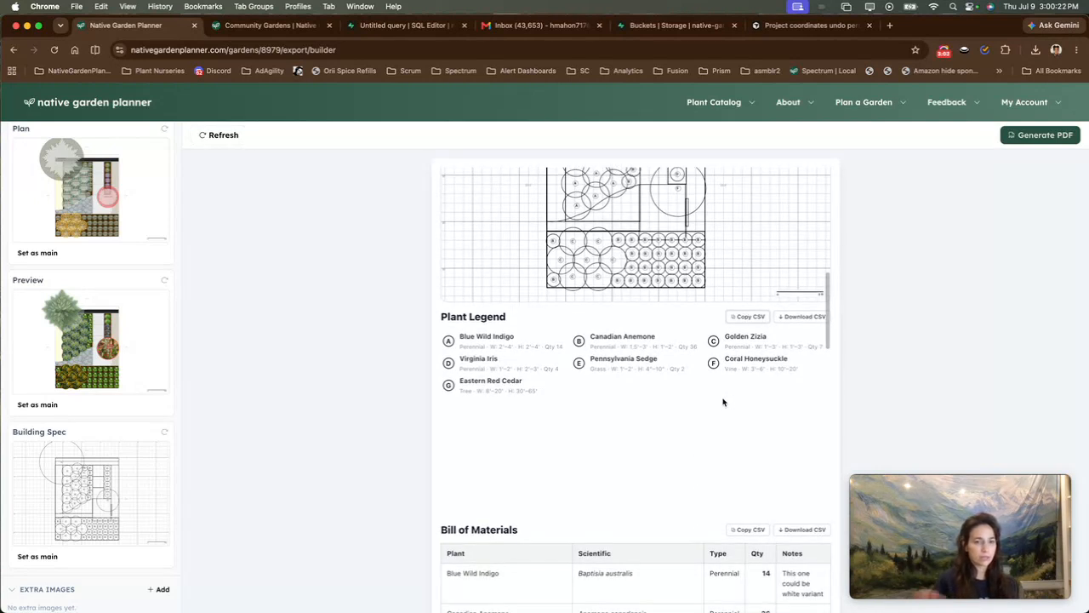
scroll(724, 402, down, 4)
scroll(723, 400, down, 1)
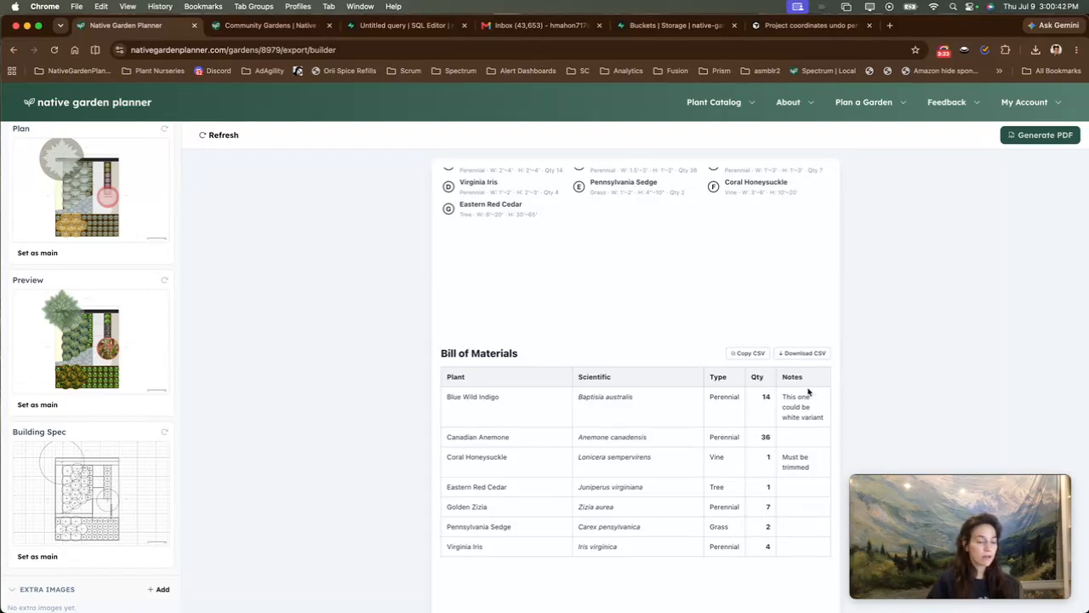
scroll(808, 391, down, 5)
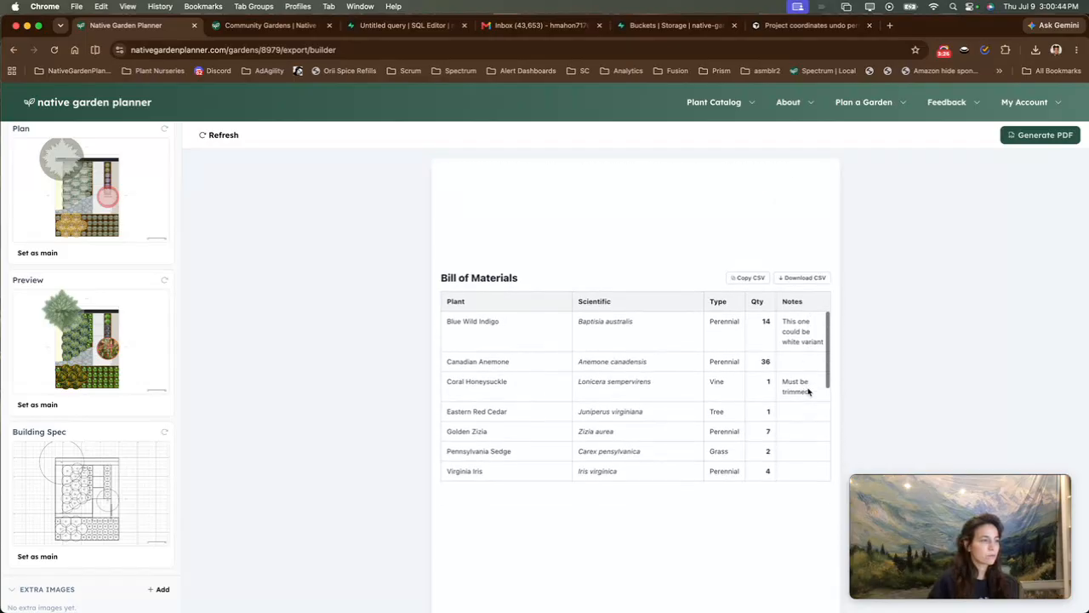
scroll(809, 390, down, 4)
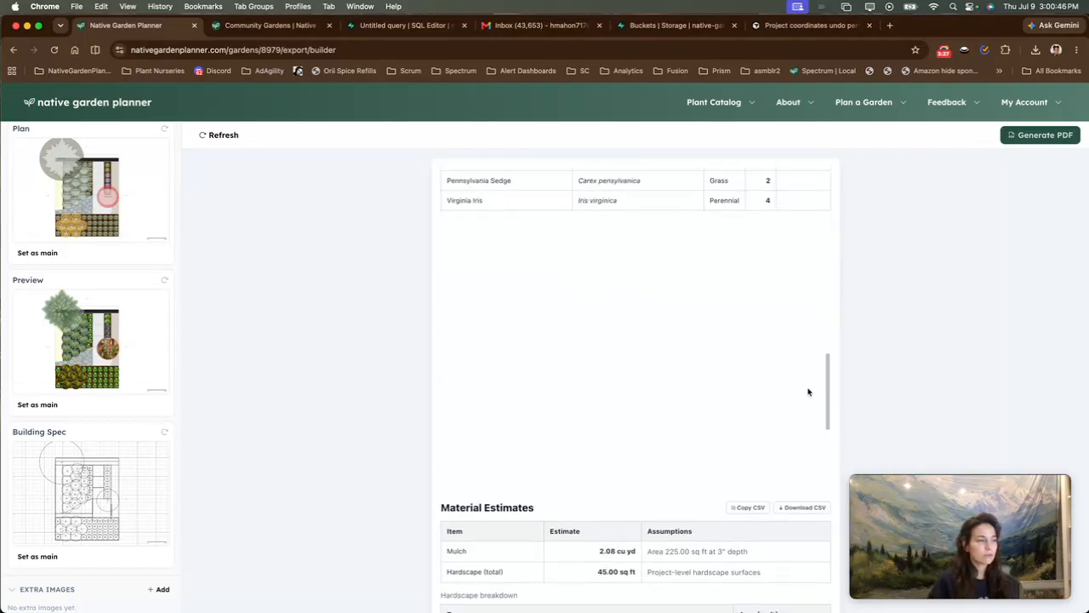
scroll(808, 390, down, 5)
scroll(808, 391, down, 3)
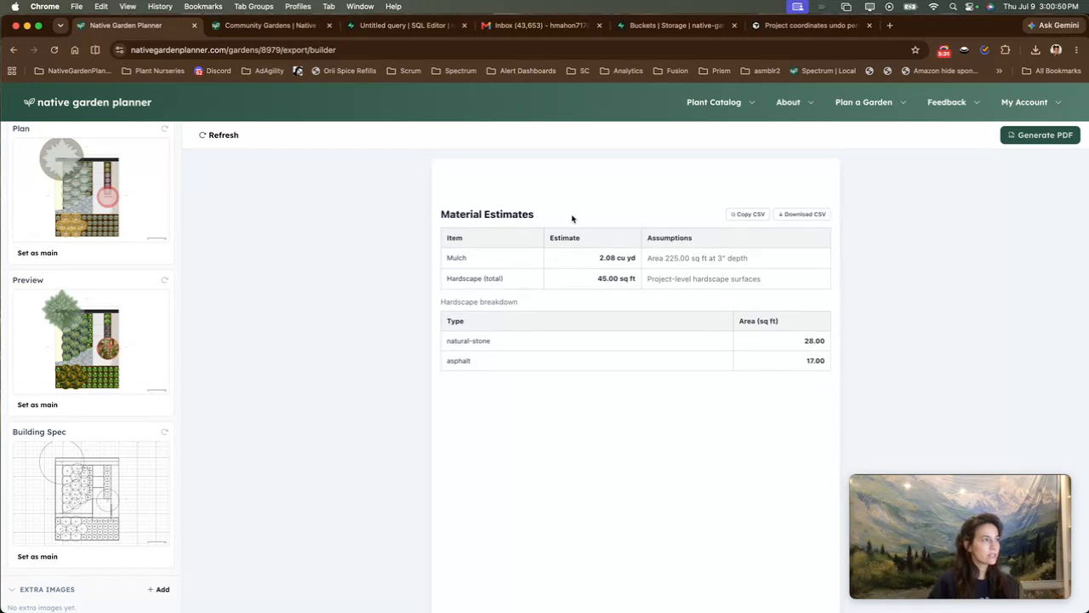
scroll(571, 219, up, 15)
scroll(554, 339, down, 1)
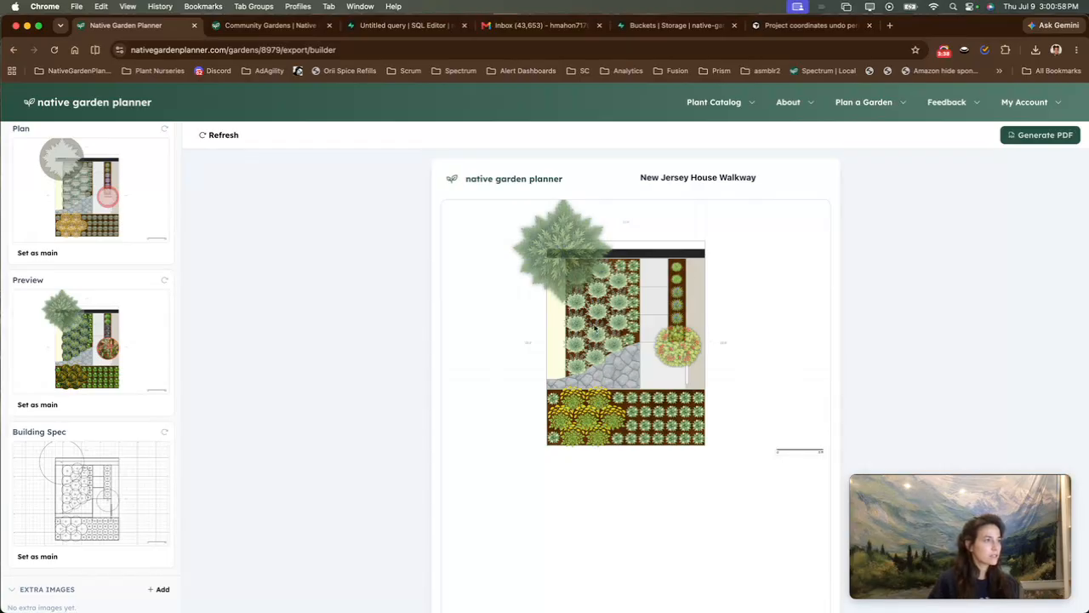
Step: Examine the Material Estimates page of the export, checking the mulch estimate with its assumptions and the hardscape breakdown by type
scroll(640, 443, down, 15)
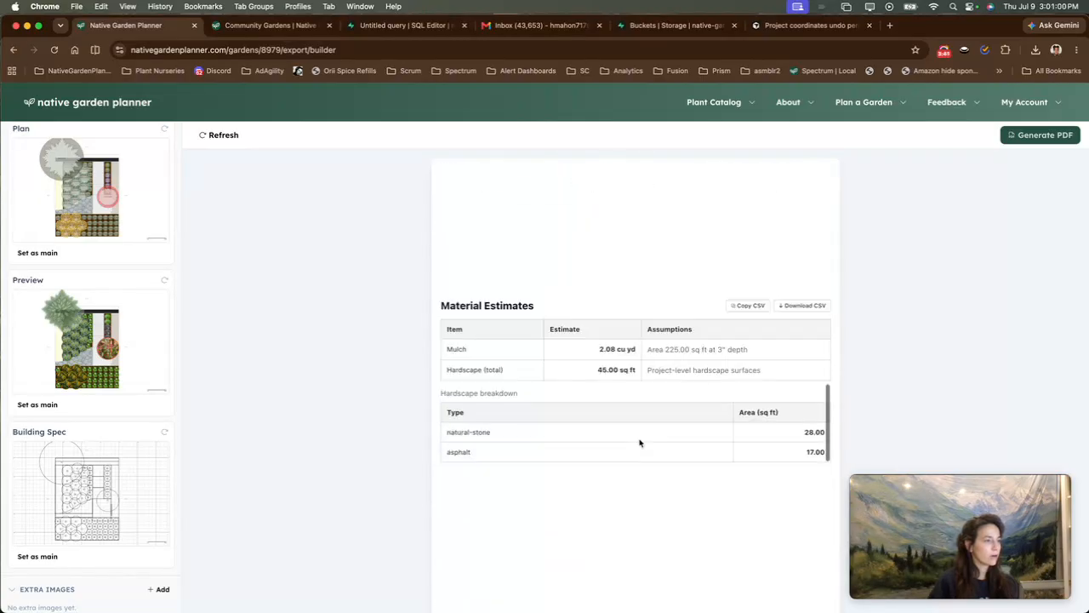
scroll(640, 443, down, 10)
scroll(639, 439, up, 6)
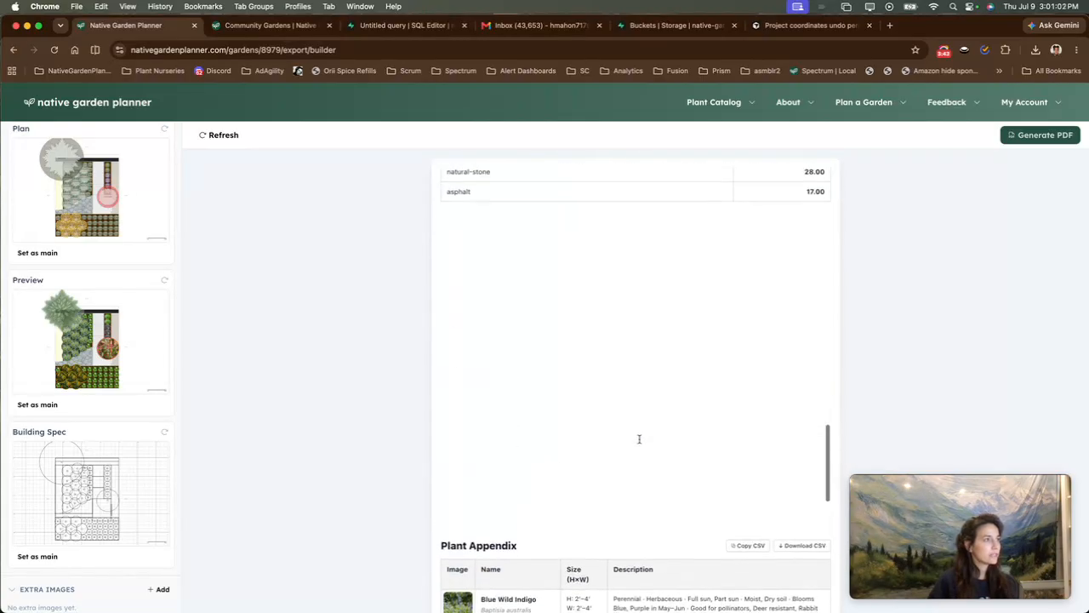
scroll(640, 439, up, 5)
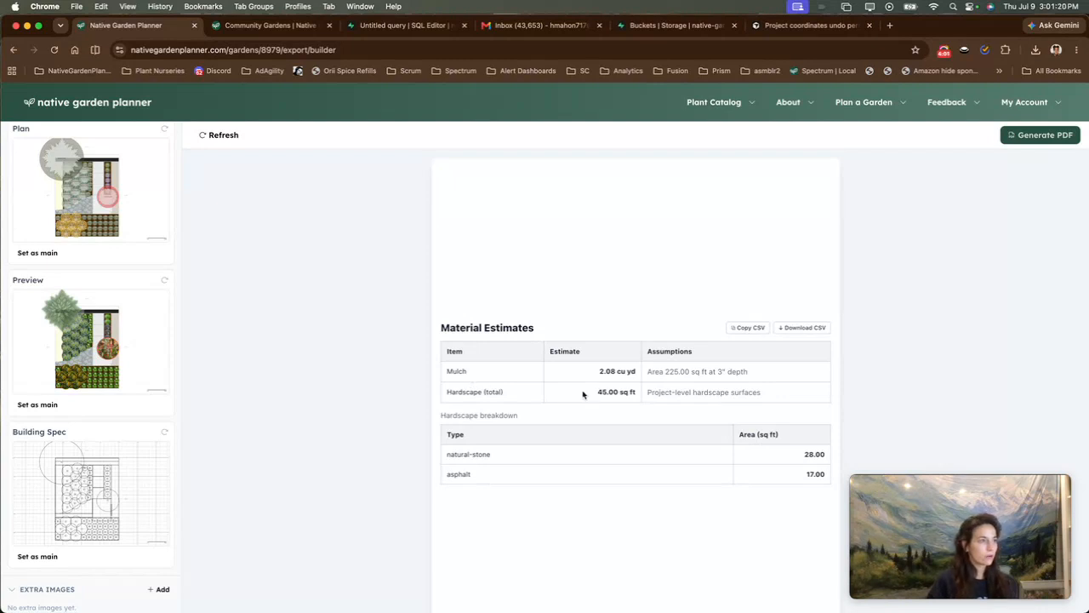
double_click(670, 371)
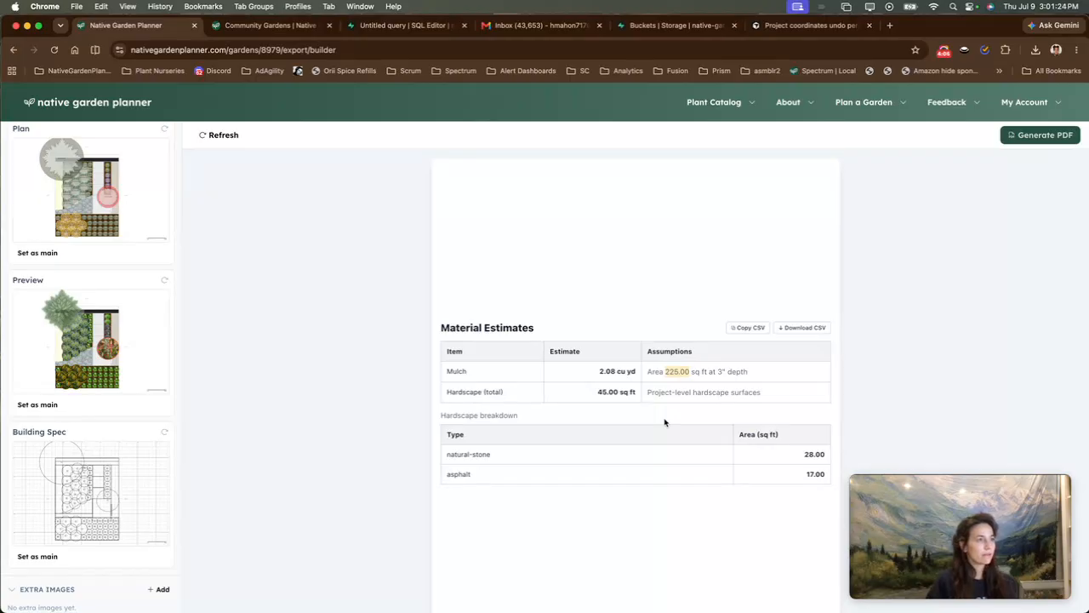
click(724, 380)
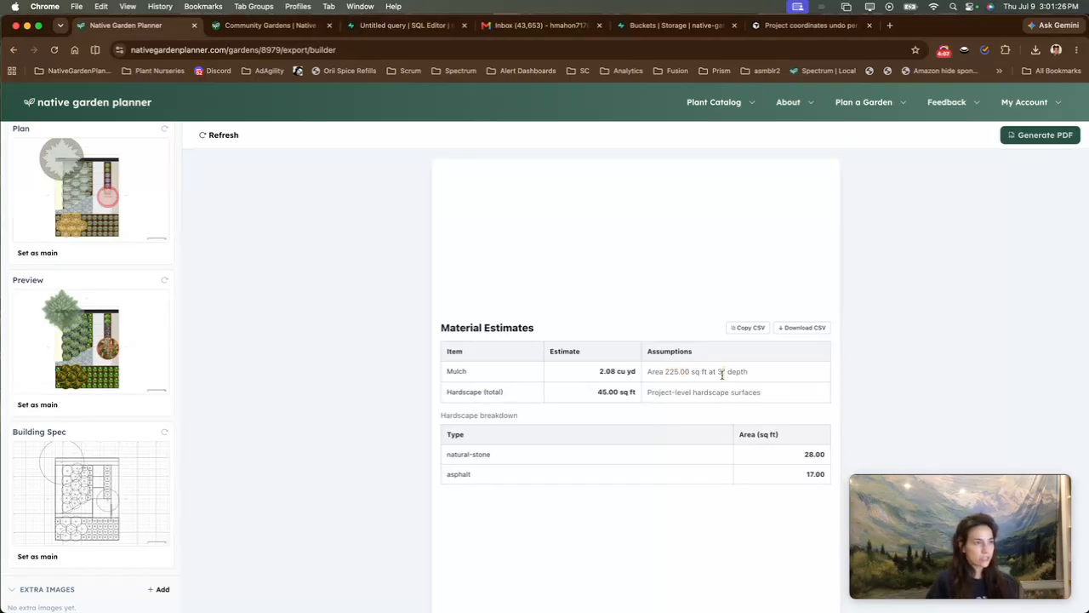
triple_click(595, 379)
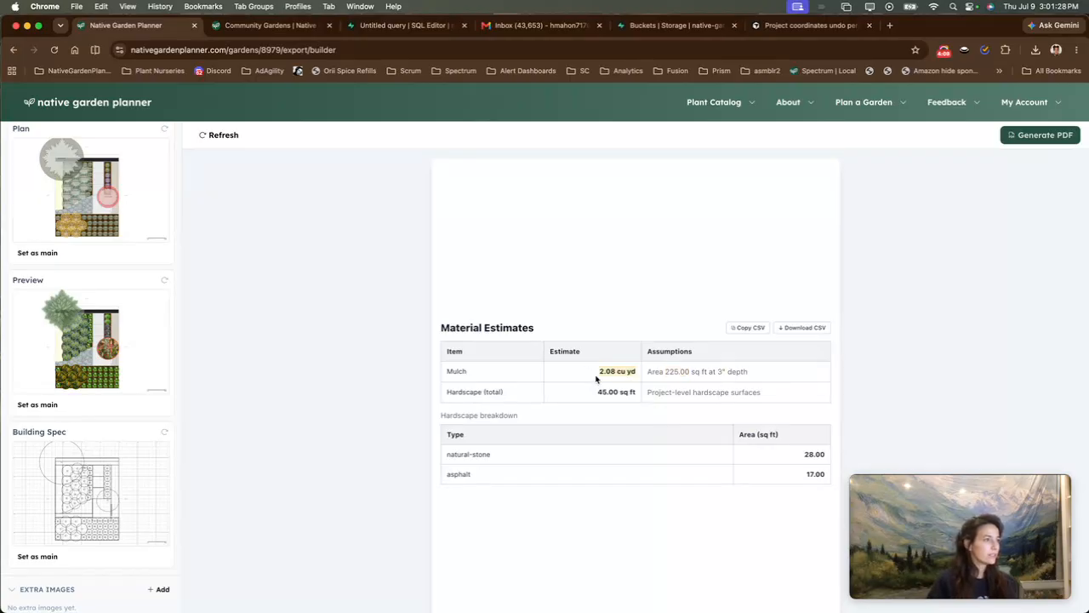
click(596, 379)
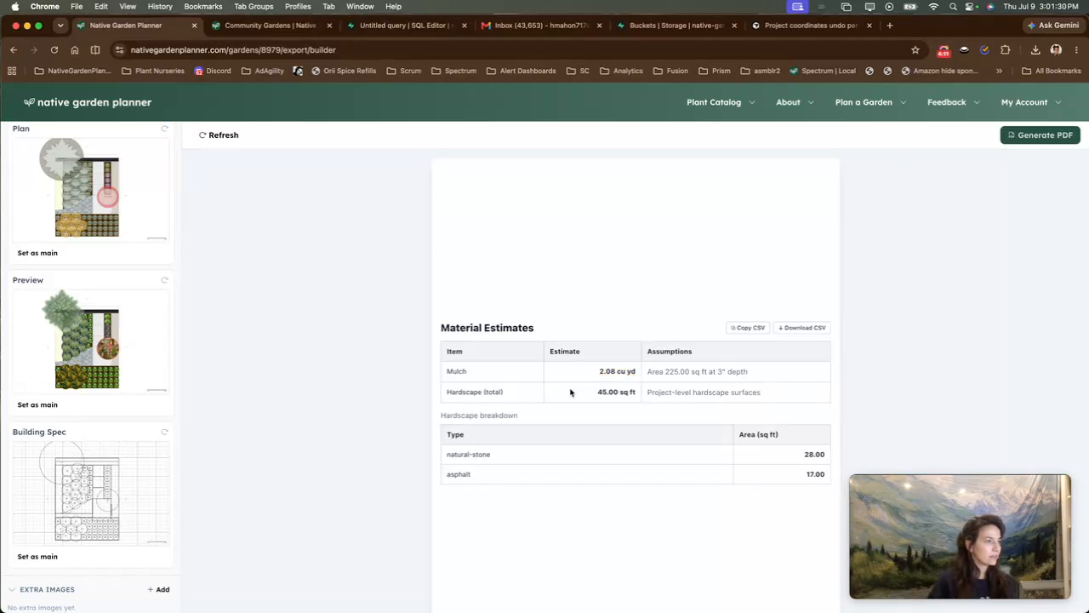
triple_click(471, 389)
double_click(471, 388)
click(618, 417)
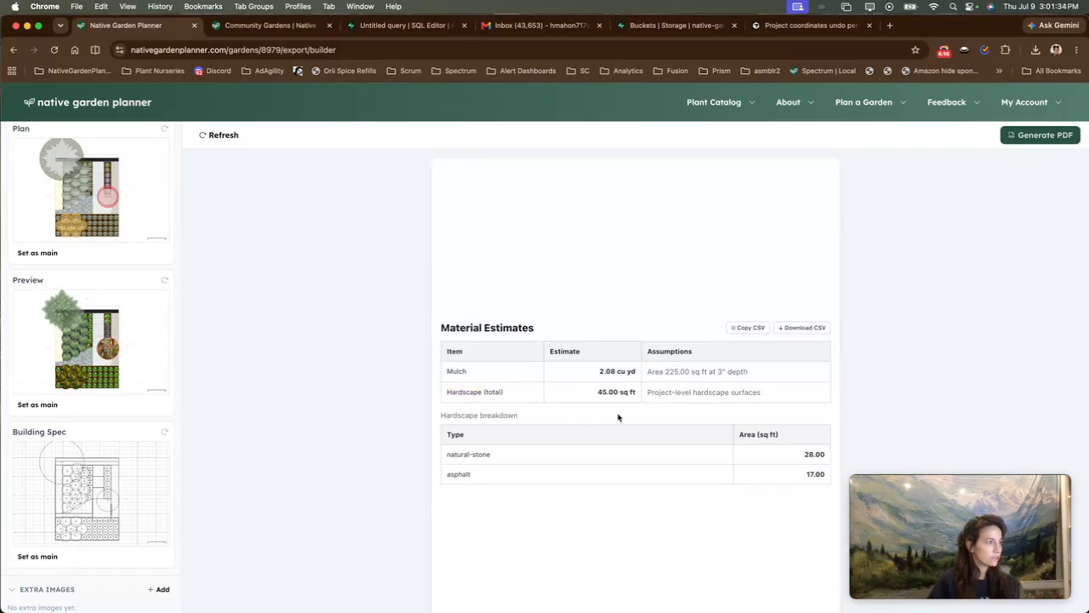
scroll(618, 416, down, 2)
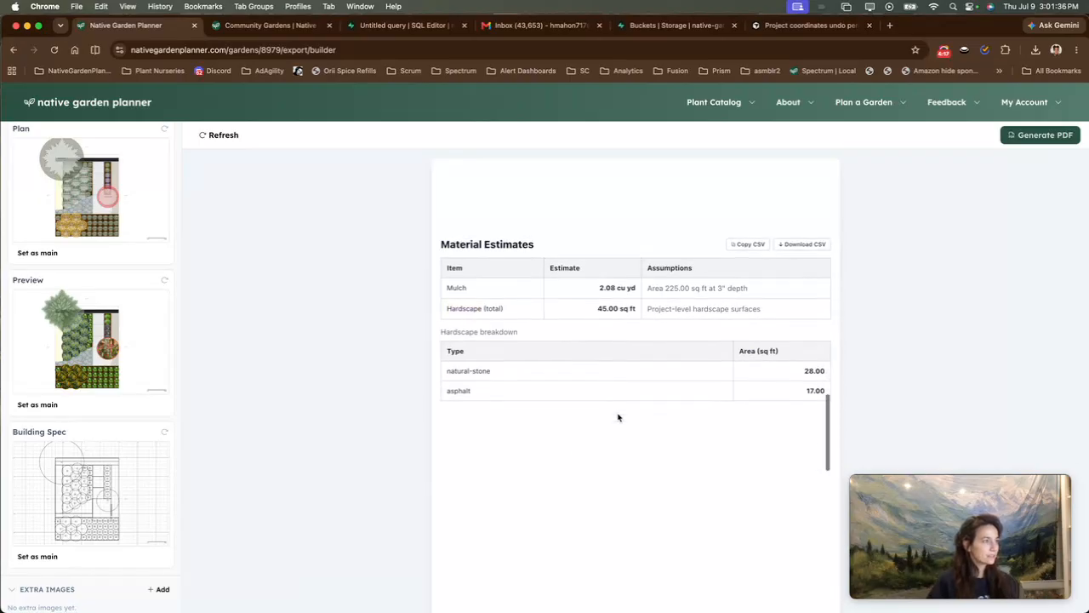
triple_click(489, 377)
click(580, 400)
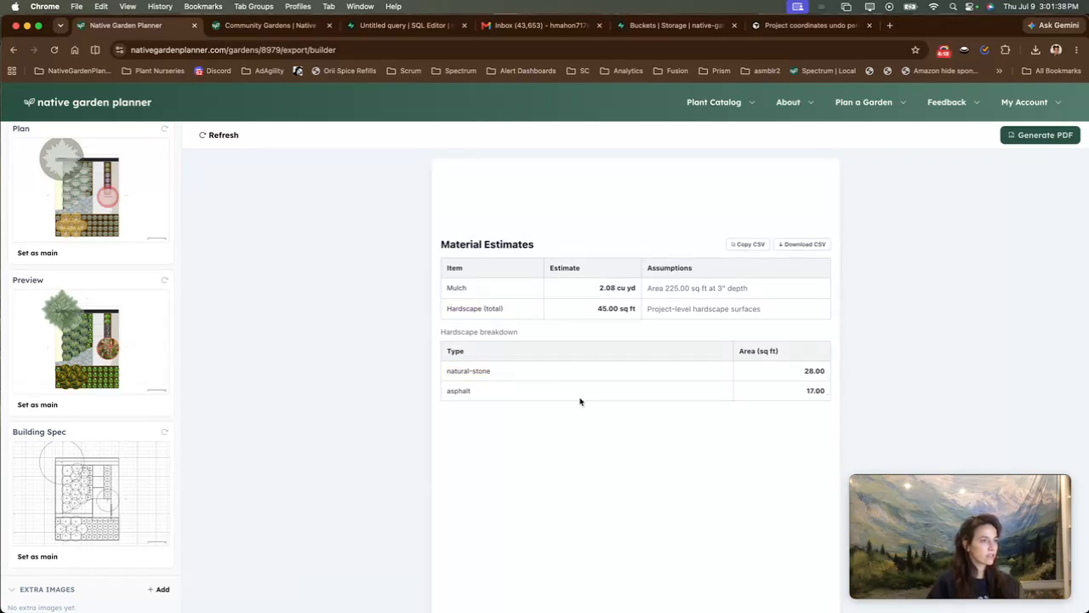
Step: Examine the Plant Appendix and Bloom Schedule pages of the export and return to the title page
scroll(591, 404, down, 3)
scroll(591, 405, down, 5)
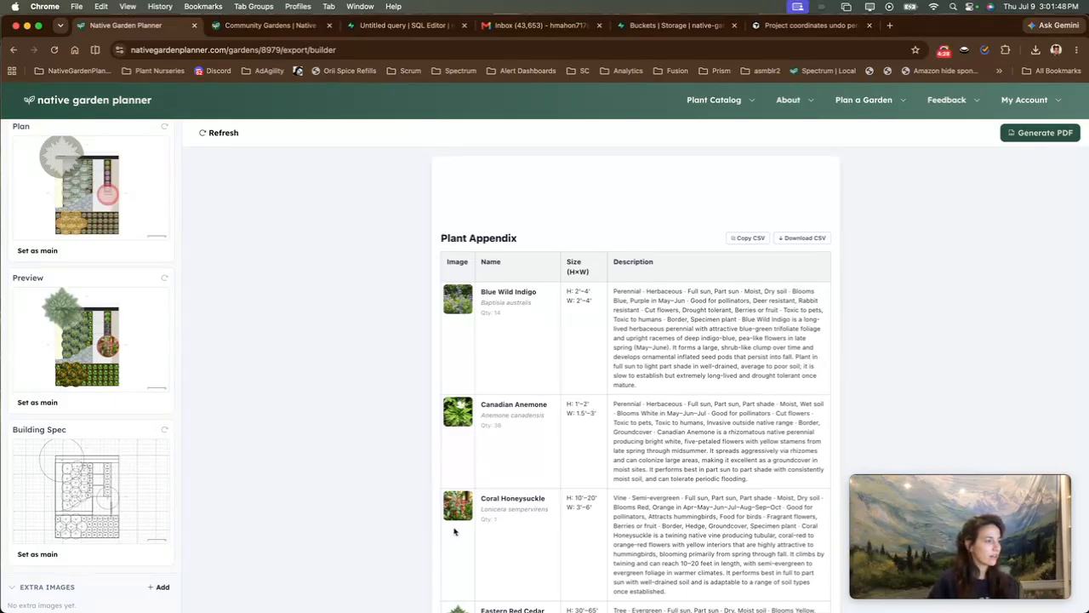
scroll(454, 532, down, 5)
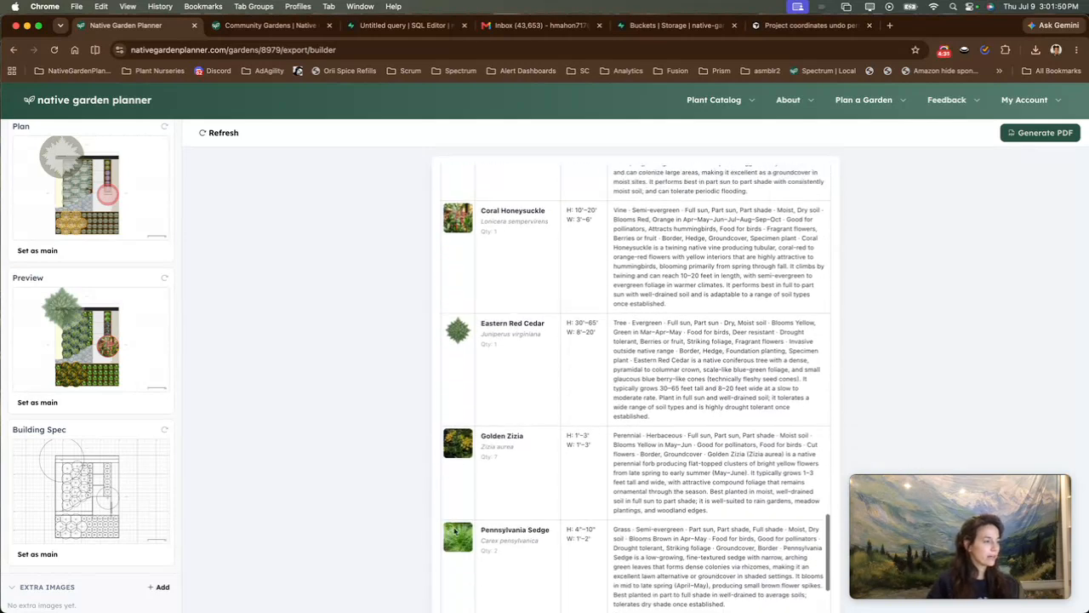
scroll(454, 532, down, 2)
scroll(454, 532, up, 3)
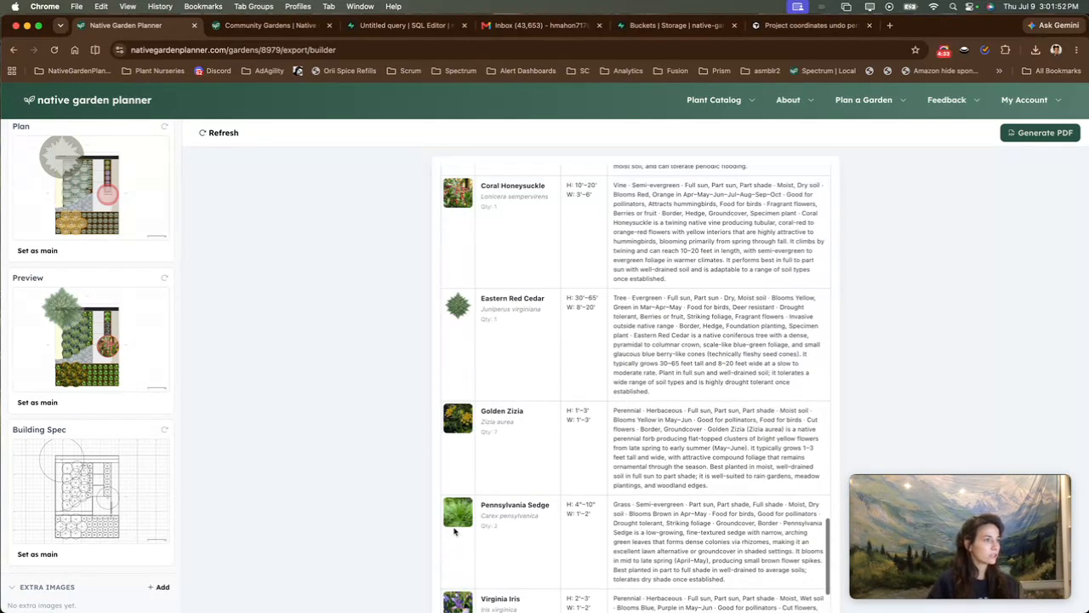
scroll(455, 531, down, 5)
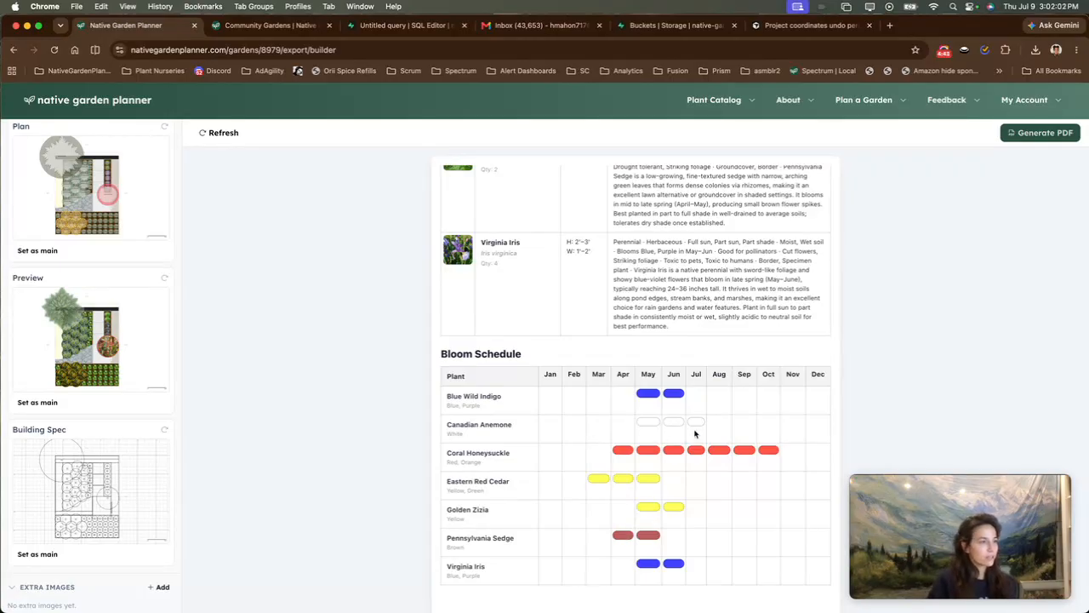
scroll(608, 481, down, 10)
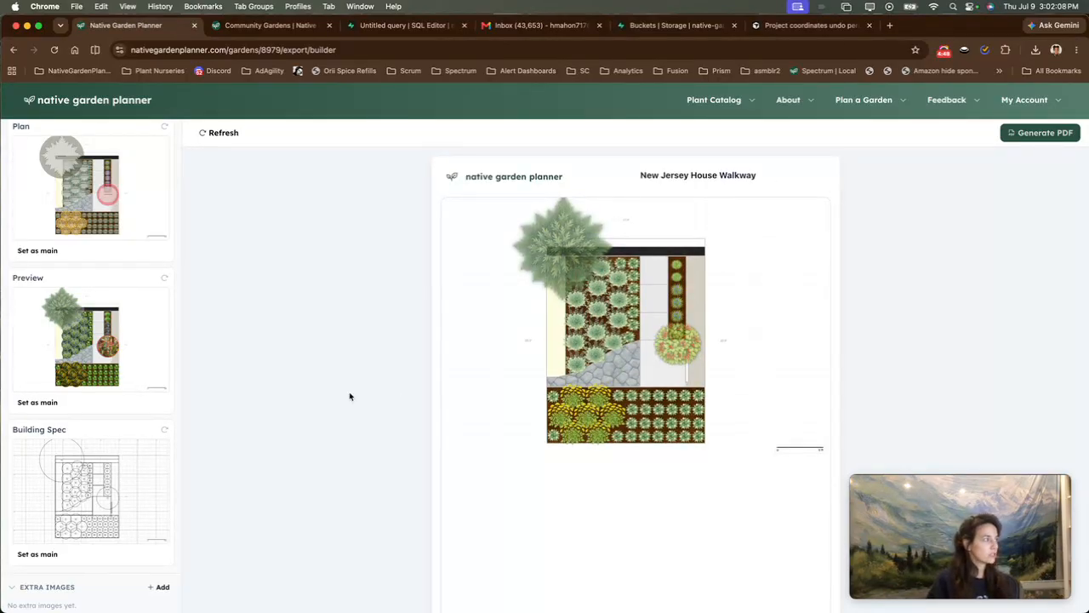
Step: Set the export's title page heading to "My Walkway Garden" and its subtitle to "Year 1"
scroll(528, 379, down, 10)
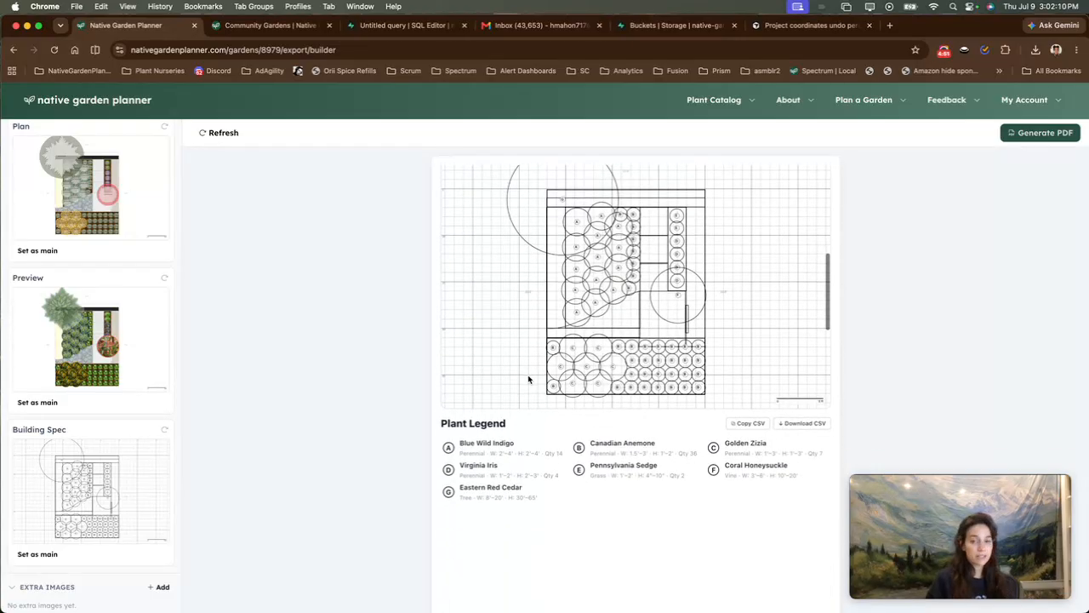
scroll(528, 380, down, 2)
scroll(86, 461, down, 5)
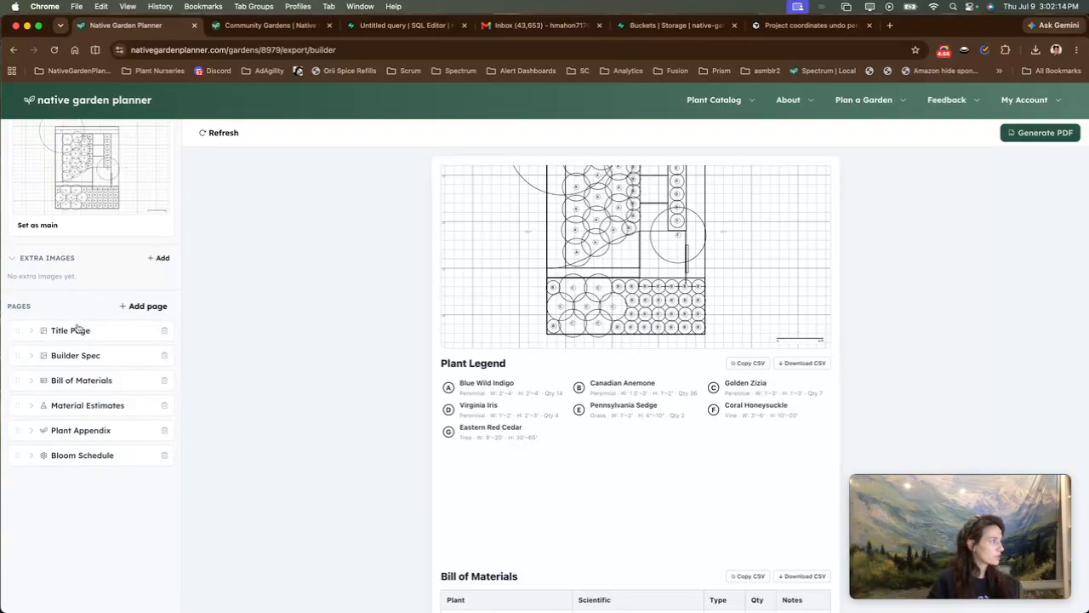
click(32, 332)
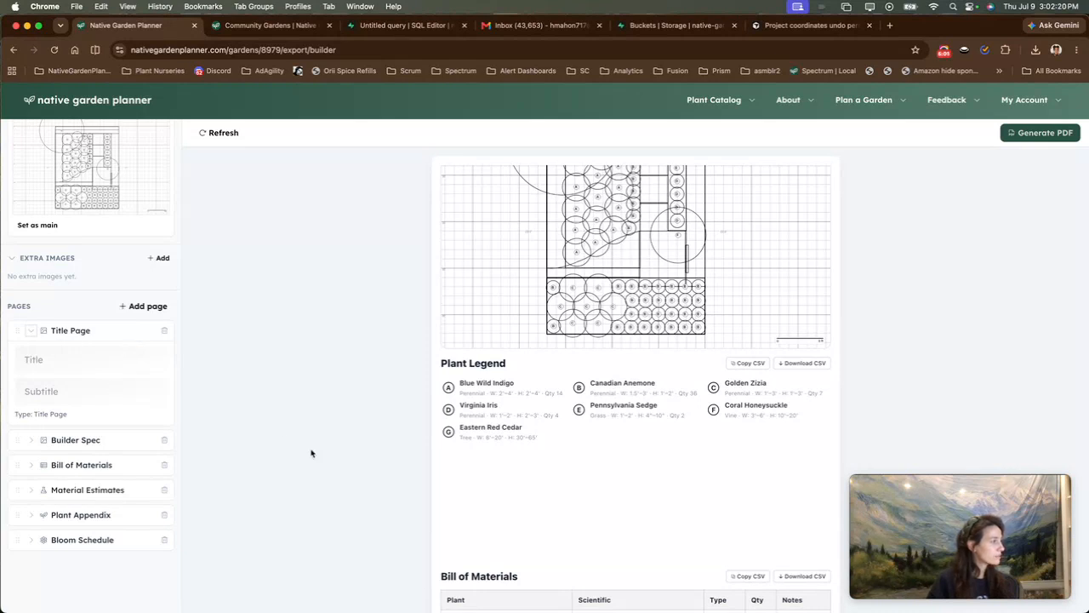
scroll(783, 305, up, 10)
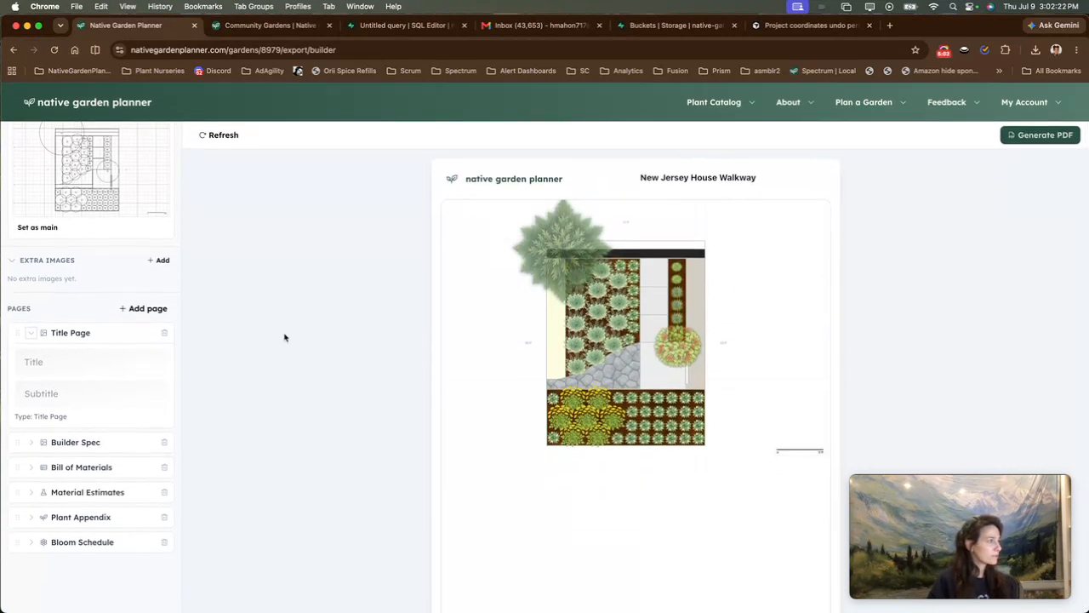
click(99, 358)
text(My Walkway Garden)
key(Tab)
text(Year 1)
key(Tab)
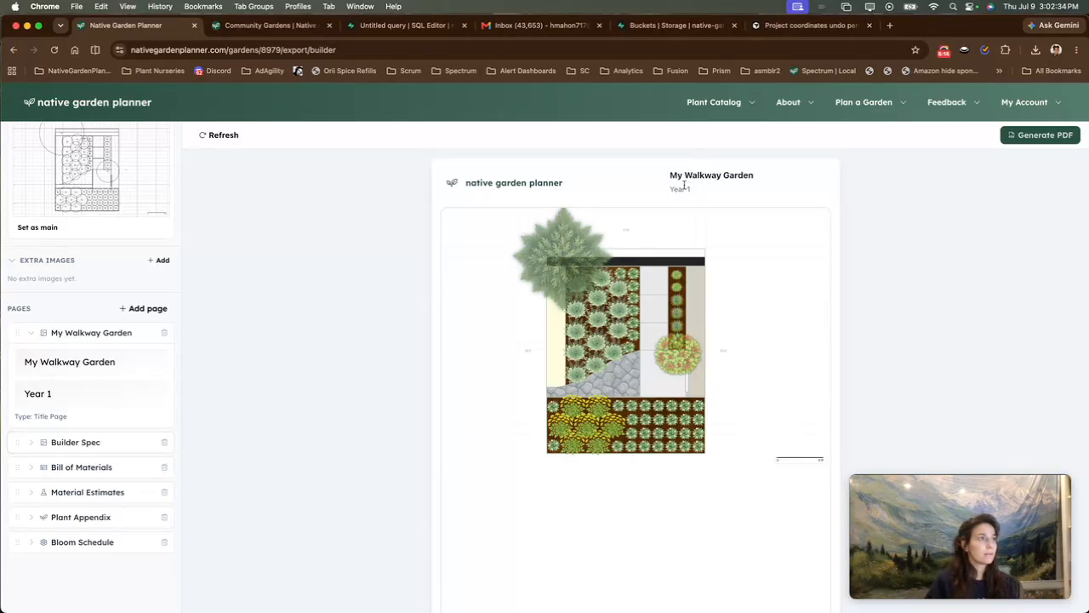
Step: Rename Golden Zizia as "Golden Alexander" in the table rows of the Builder Spec page
click(30, 447)
scroll(550, 494, down, 10)
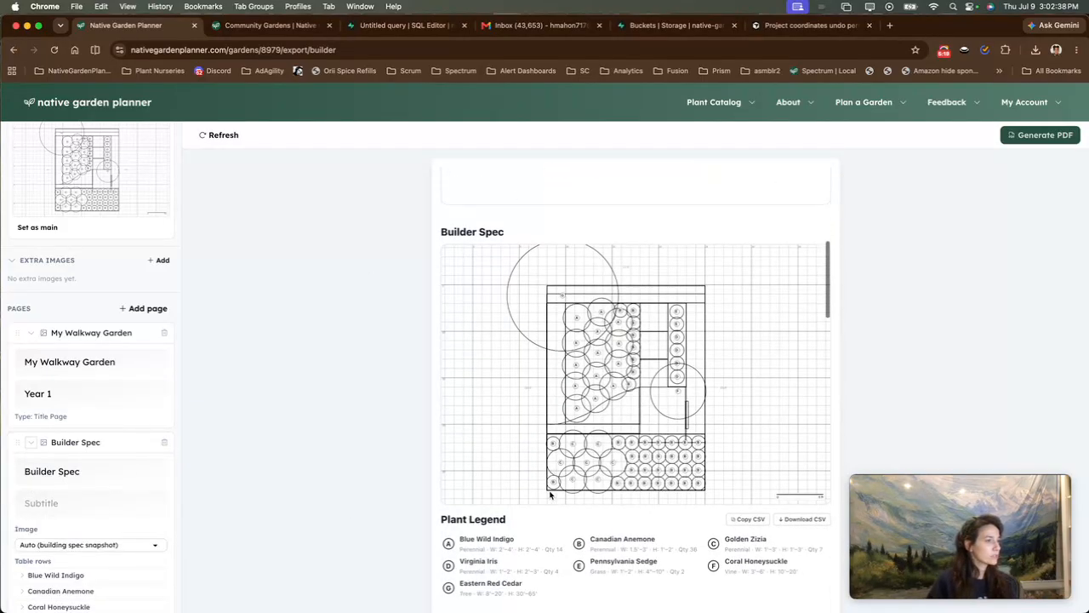
scroll(28, 510, down, 4)
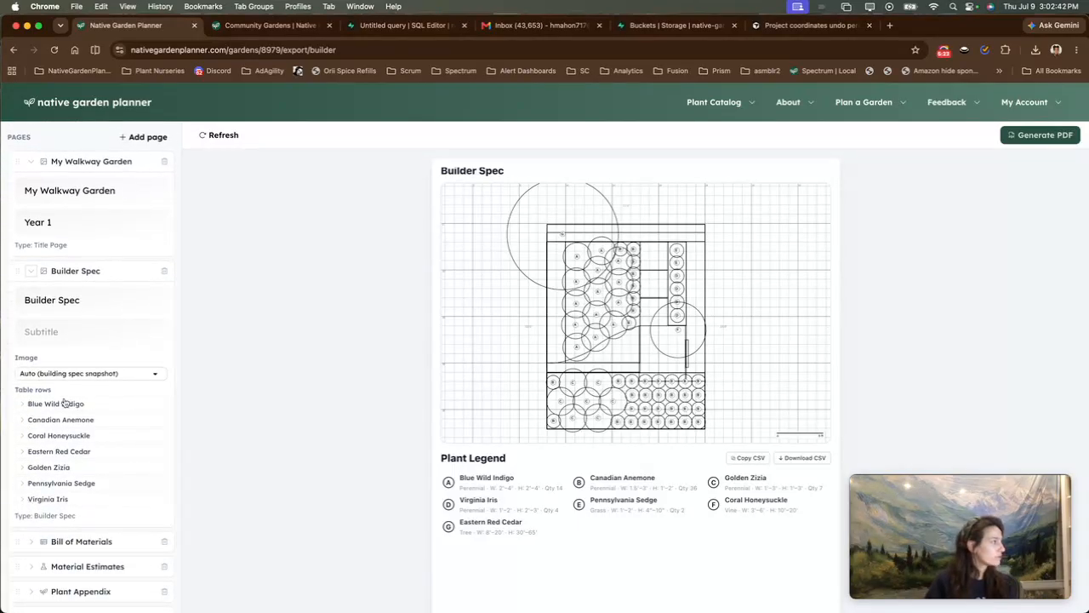
click(17, 404)
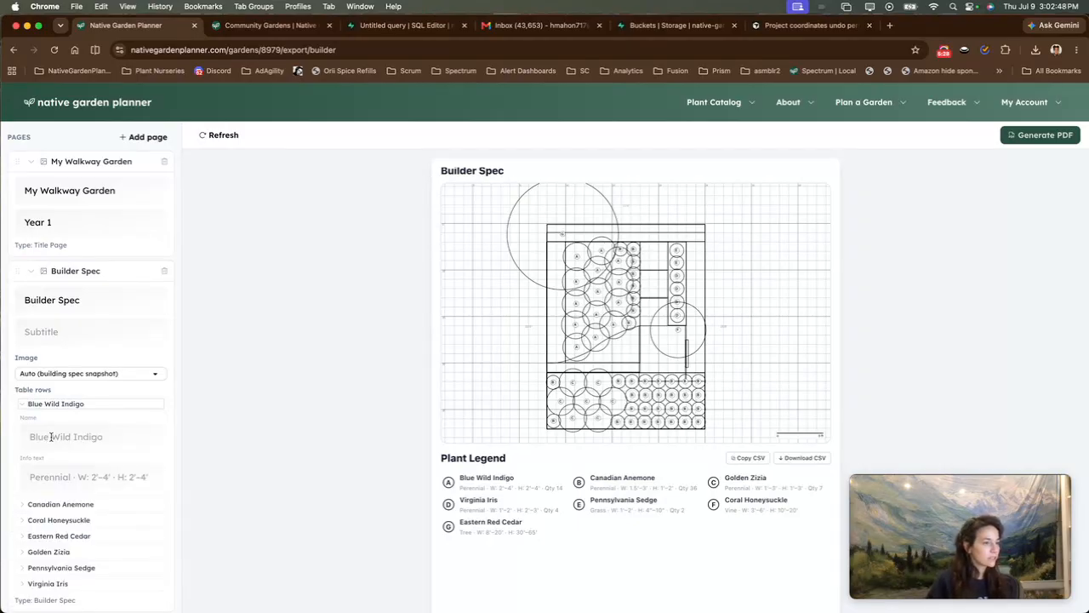
scroll(51, 437, down, 2)
click(21, 469)
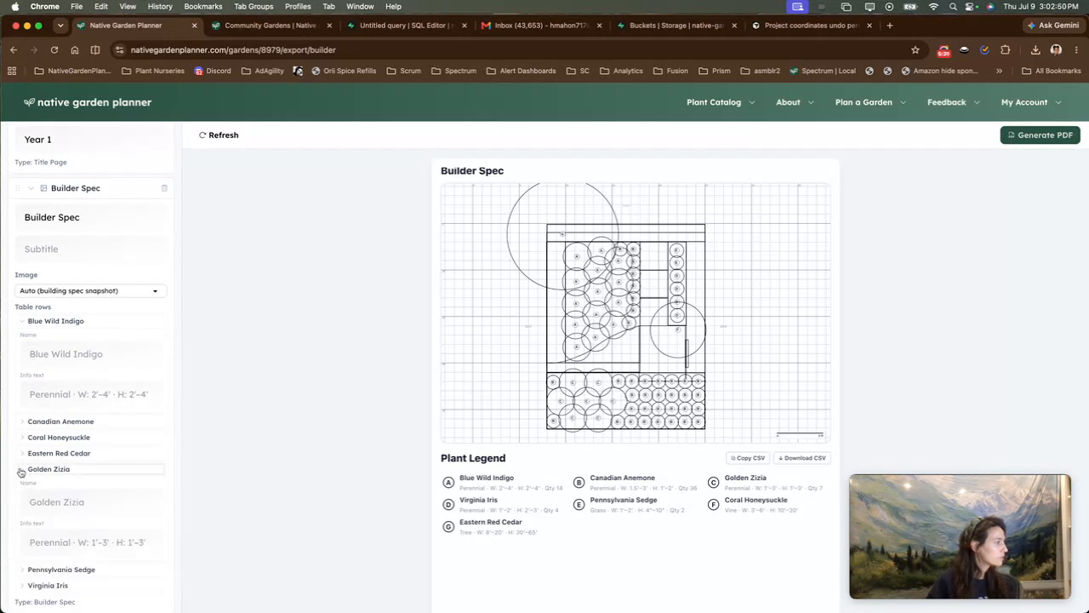
click(44, 498)
text(Golden Alex)
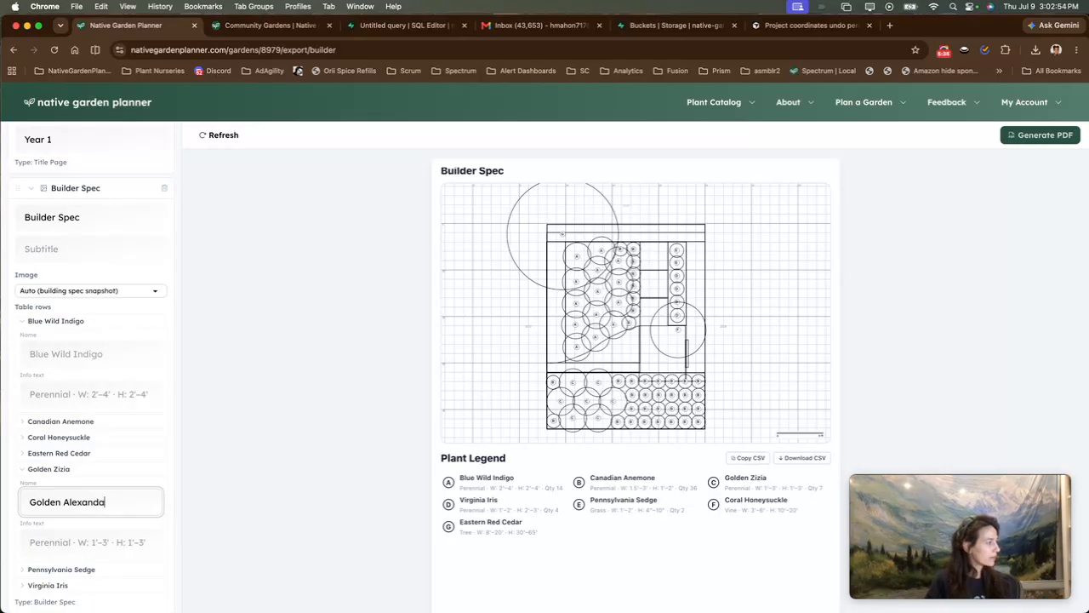
text(ander)
key(Tab)
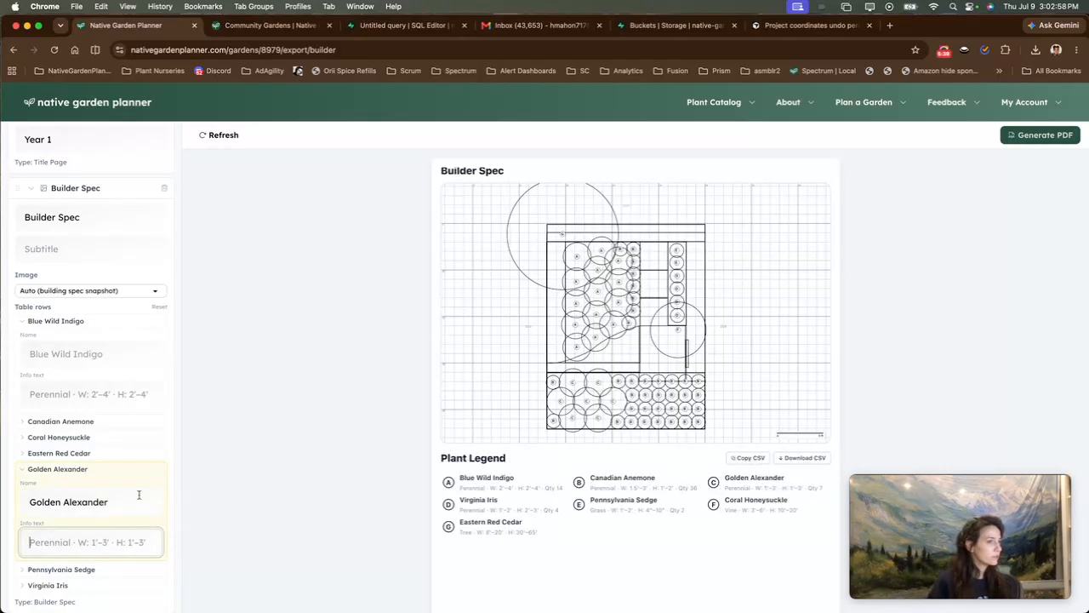
Step: Set the Golden Alexander info text on the Builder Spec page to "Existing plants" and collapse the Blue Wild Indigo row
drag(737, 489, 803, 490)
click(803, 490)
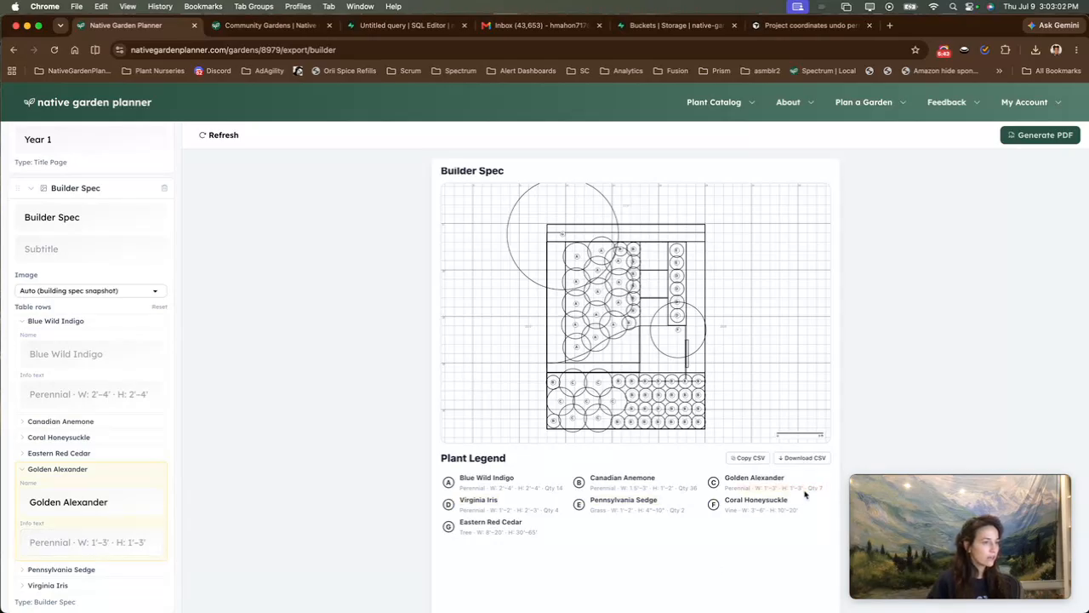
click(70, 549)
text(Existing plants)
key(Tab)
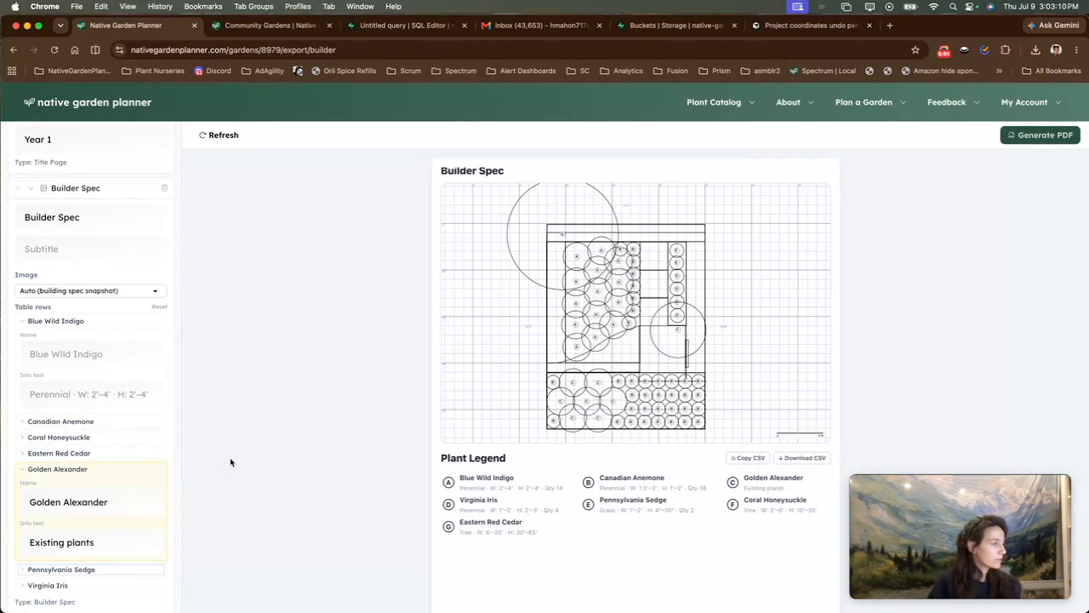
click(76, 322)
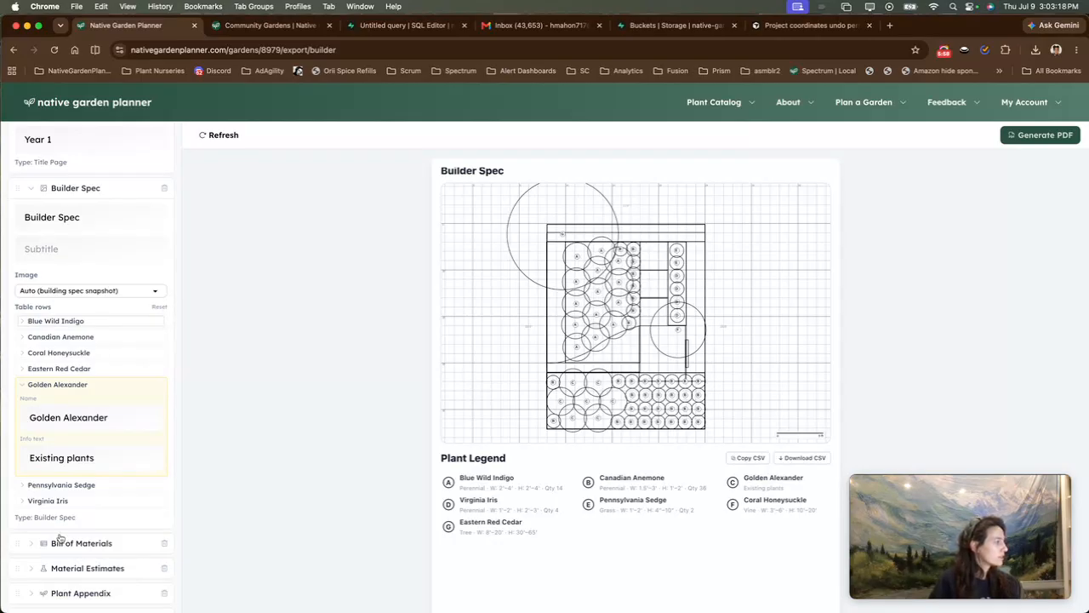
Step: Remove the Golden Zizia row from the Bill of Materials table
click(34, 546)
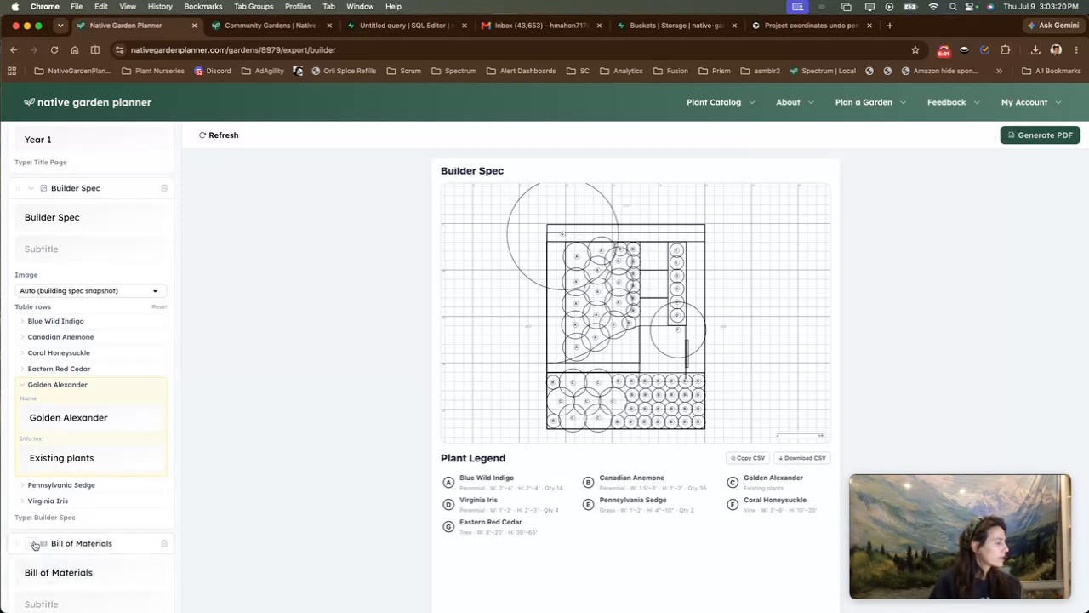
scroll(444, 528, down, 4)
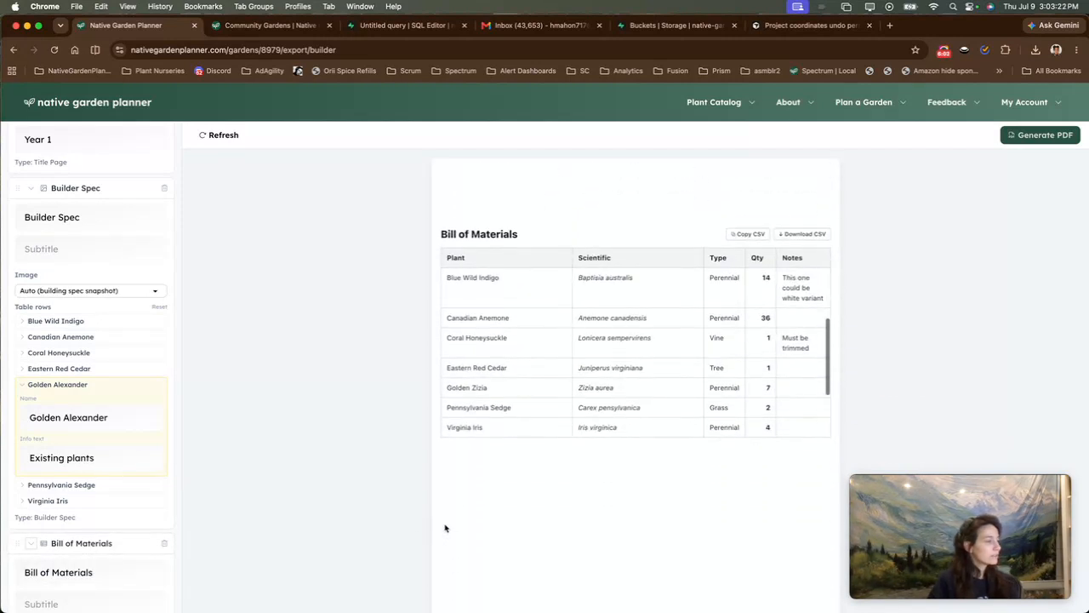
scroll(136, 531, down, 3)
scroll(139, 532, down, 2)
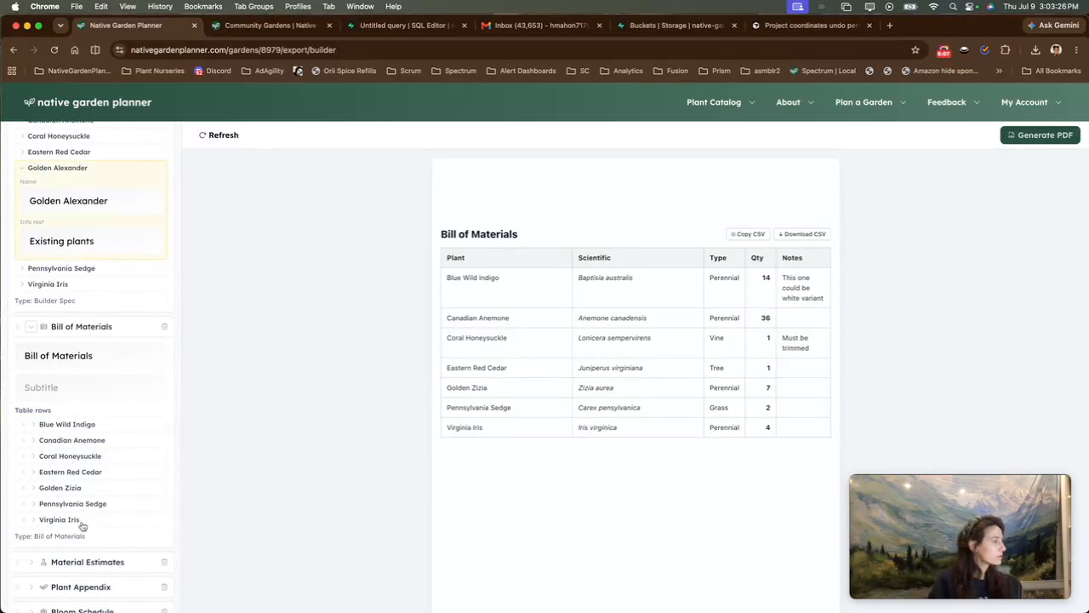
click(23, 491)
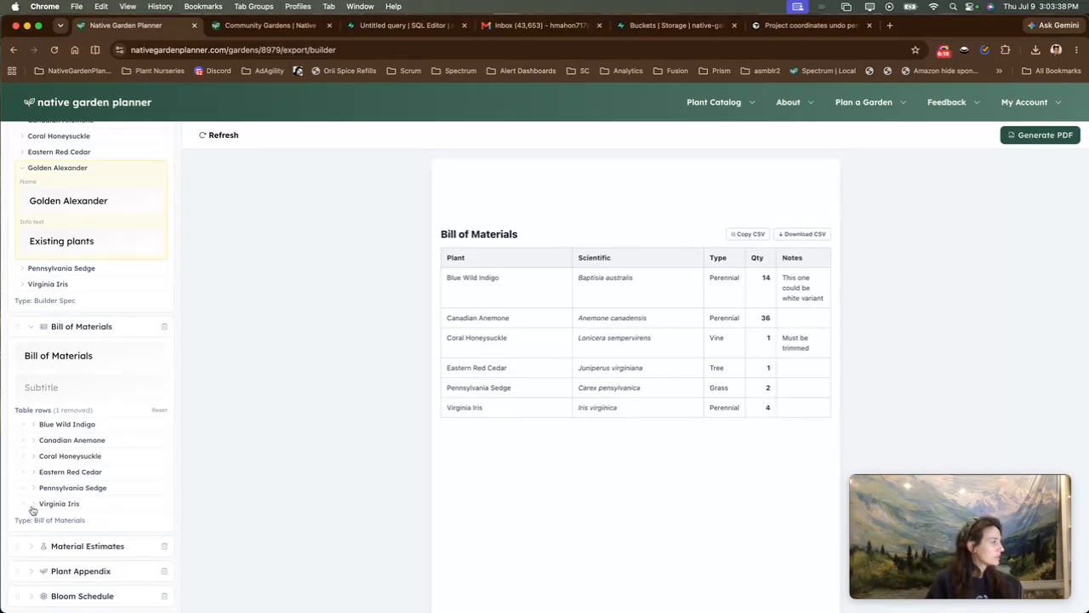
Step: Rename Virginia Iris as "Giant blue iris" in the Bill of Materials table rows
click(34, 506)
scroll(62, 509, down, 4)
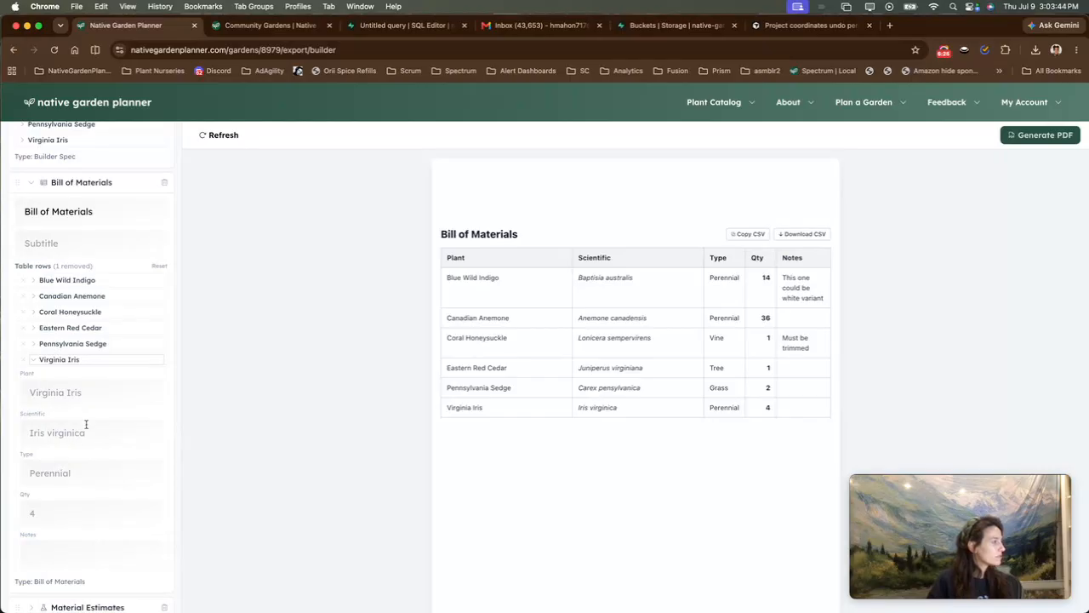
click(81, 405)
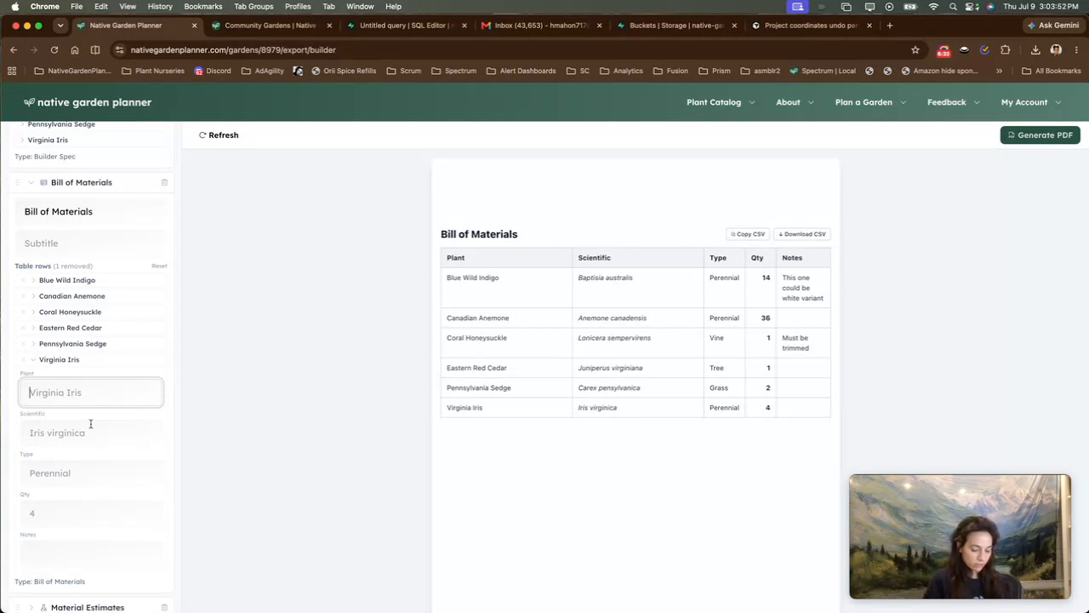
text(Giant blue)
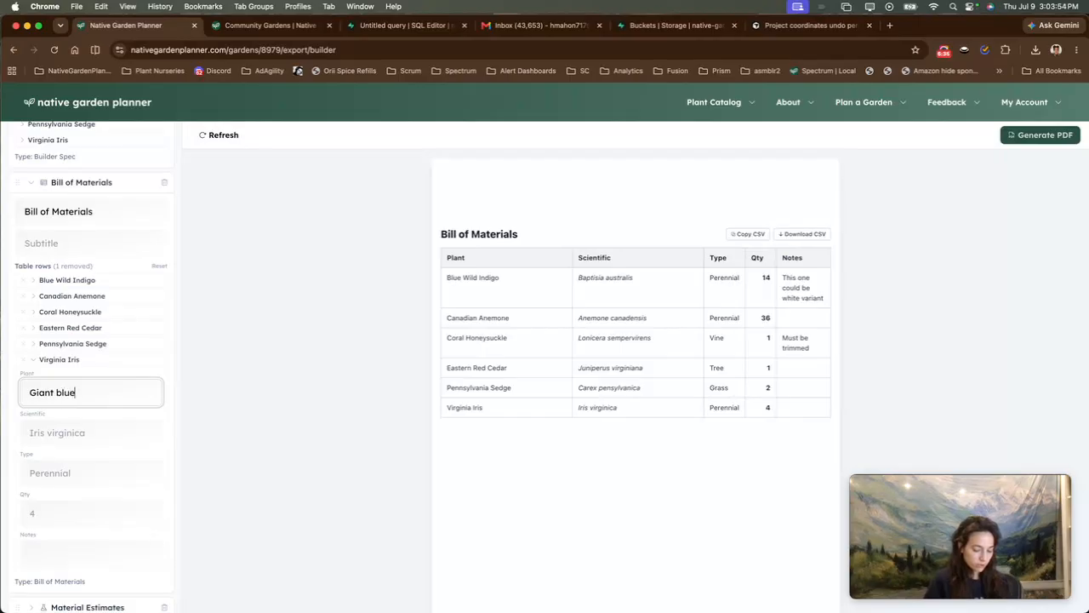
text( iris)
key(Tab)
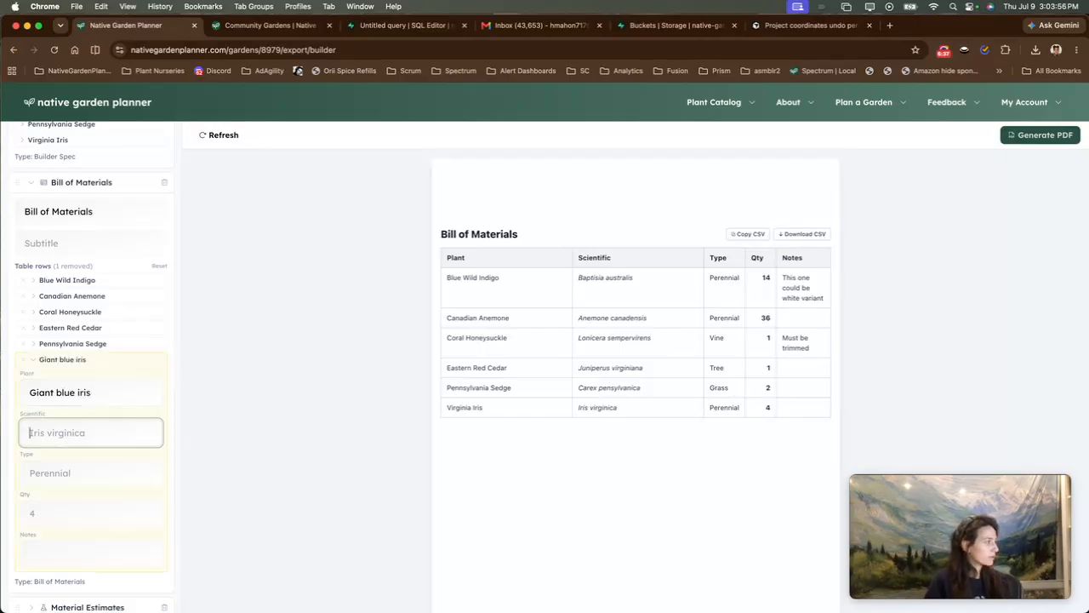
Step: Set the Giant blue iris quantity to 3 with the note "Getting one from a friend", and collapse its row
click(78, 520)
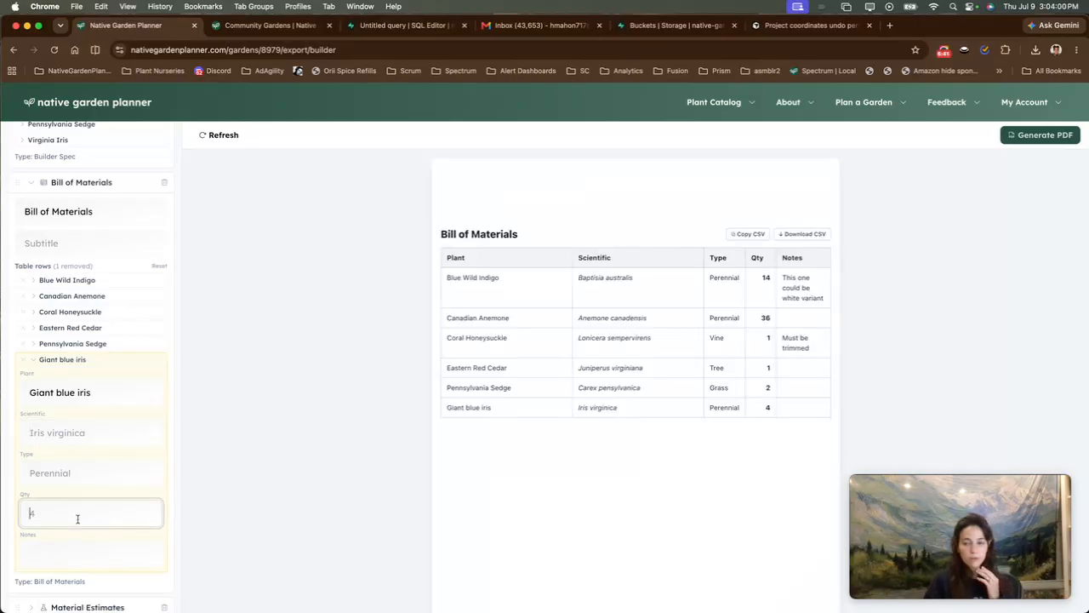
text(3)
key(Tab)
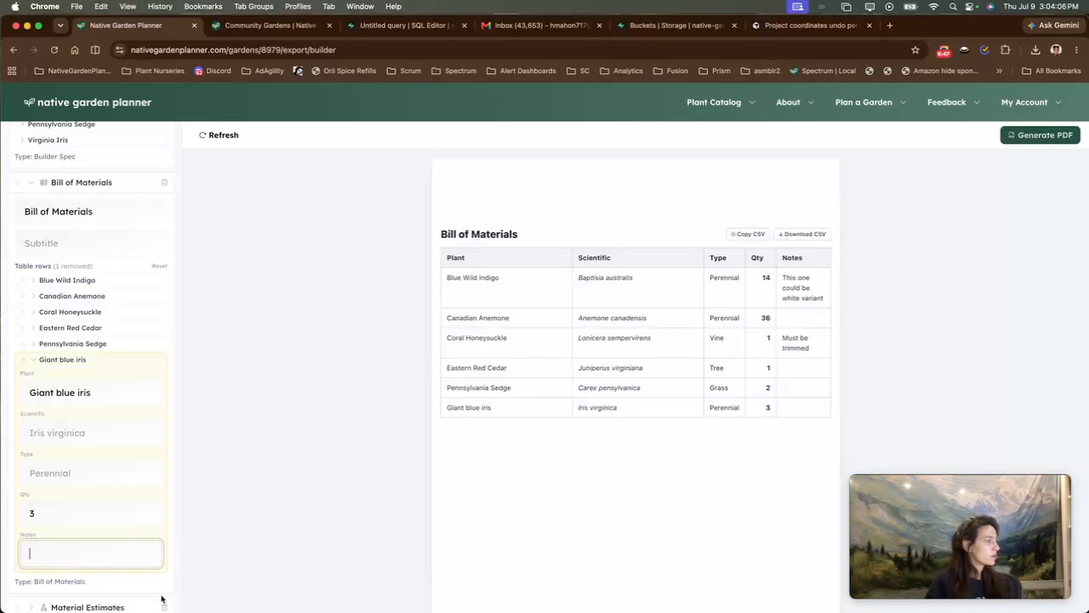
text(Getting )
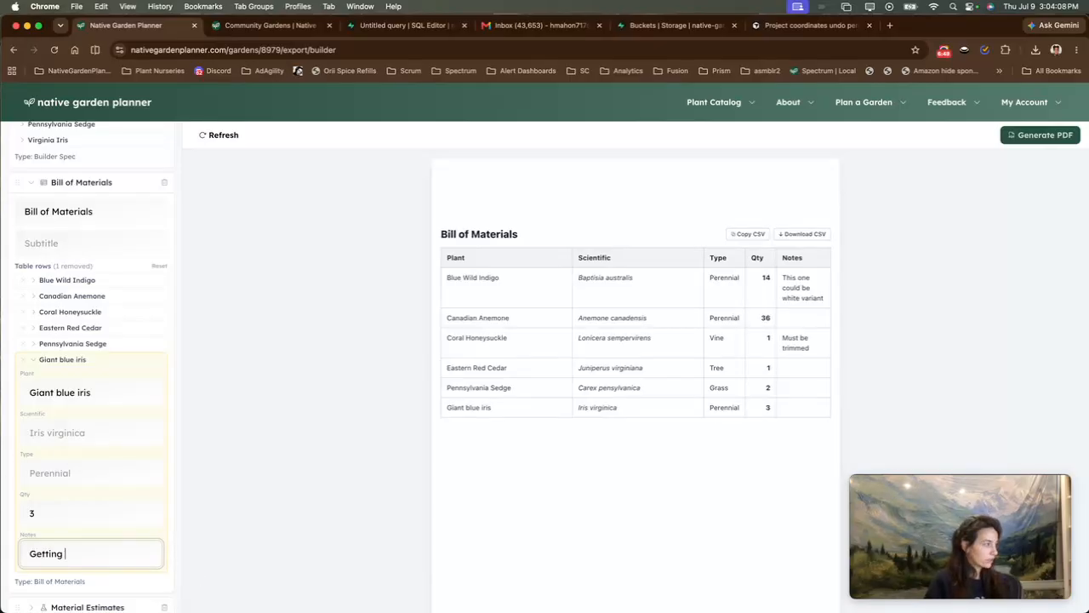
text(one from a friend)
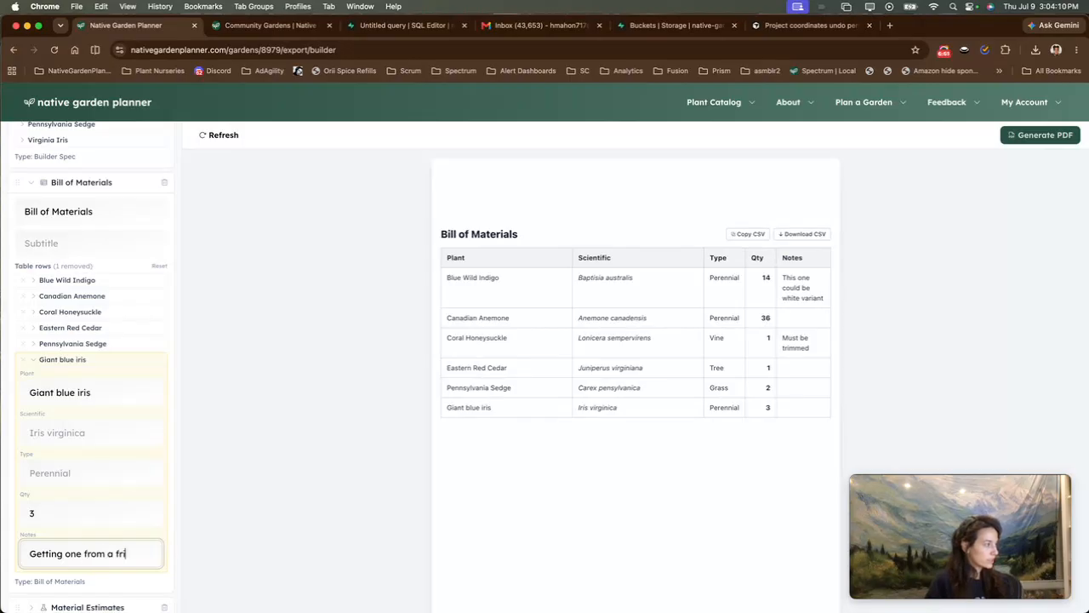
click(372, 577)
scroll(371, 577, down, 1)
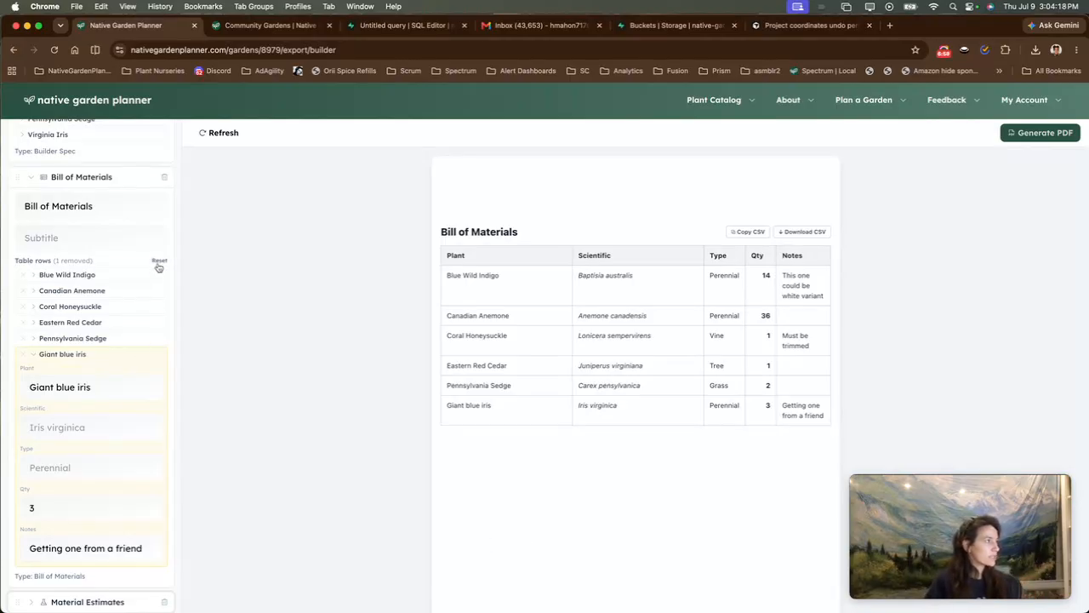
click(34, 355)
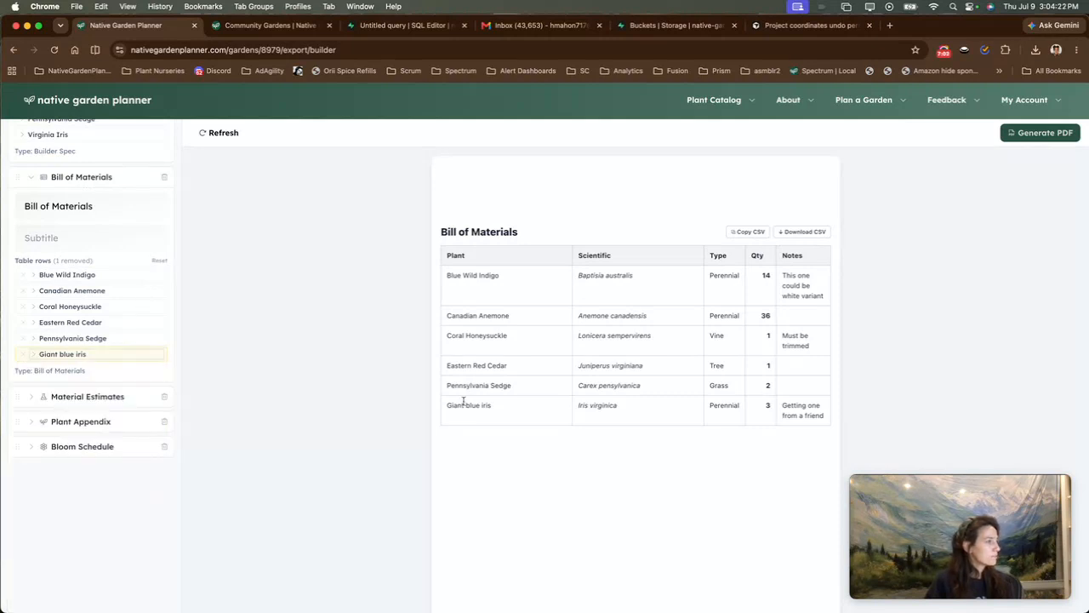
Step: Expand the Material Estimates page and remove it from the export
scroll(465, 403, down, 10)
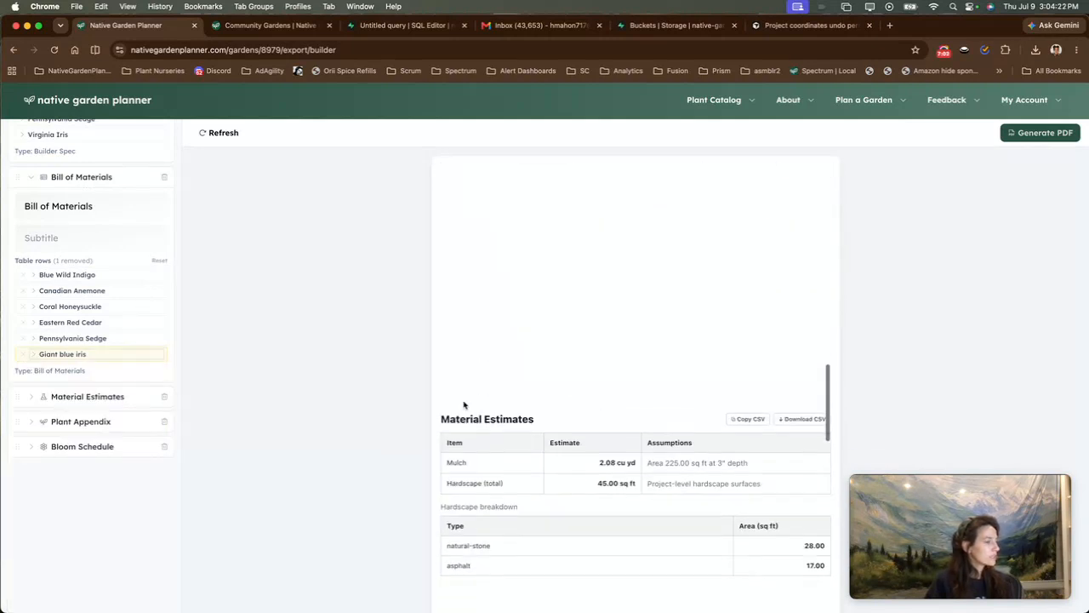
click(36, 396)
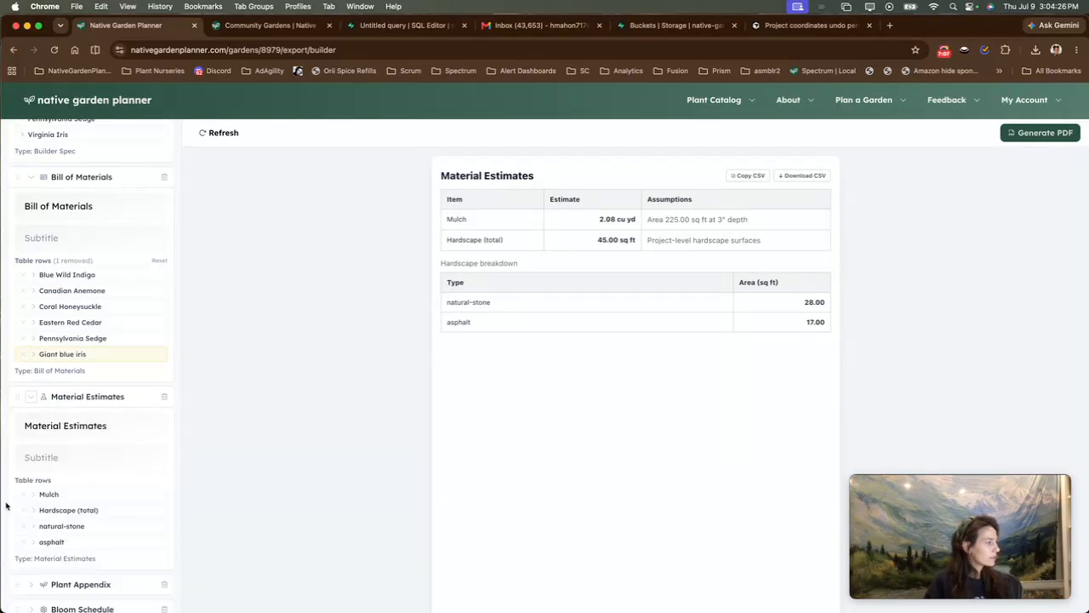
click(165, 398)
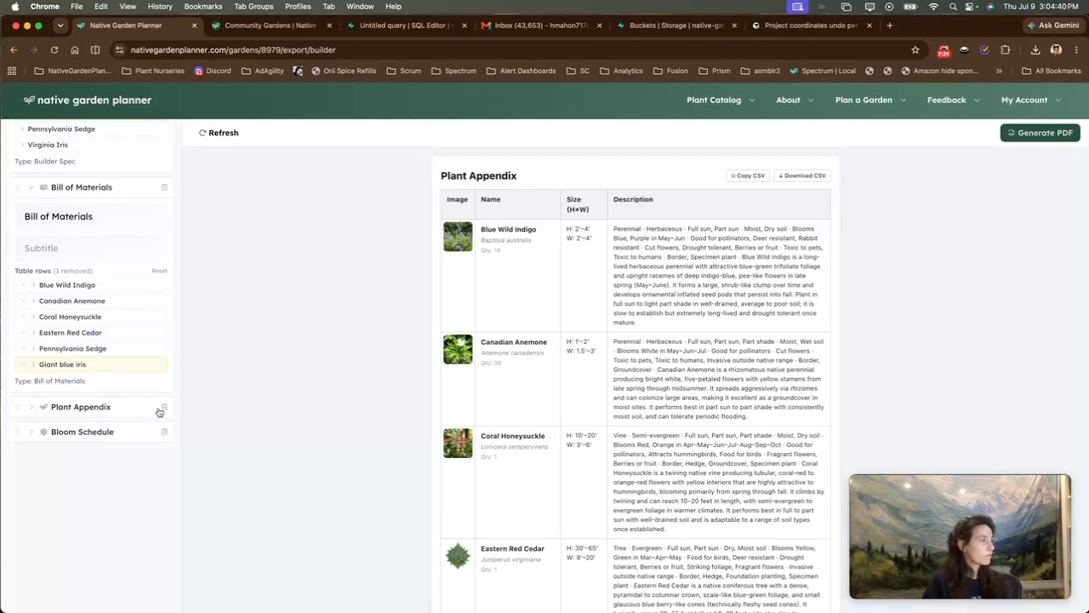
Step: Add a simple text page to the export and title it "Care & Maintenance"
scroll(126, 255, up, 5)
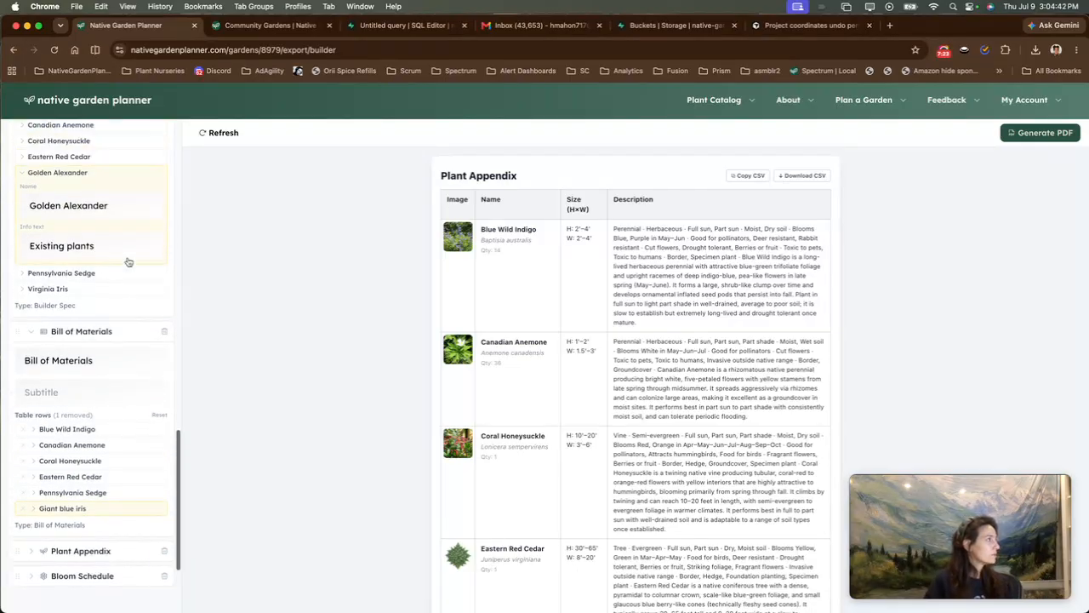
scroll(128, 257, up, 2)
click(141, 247)
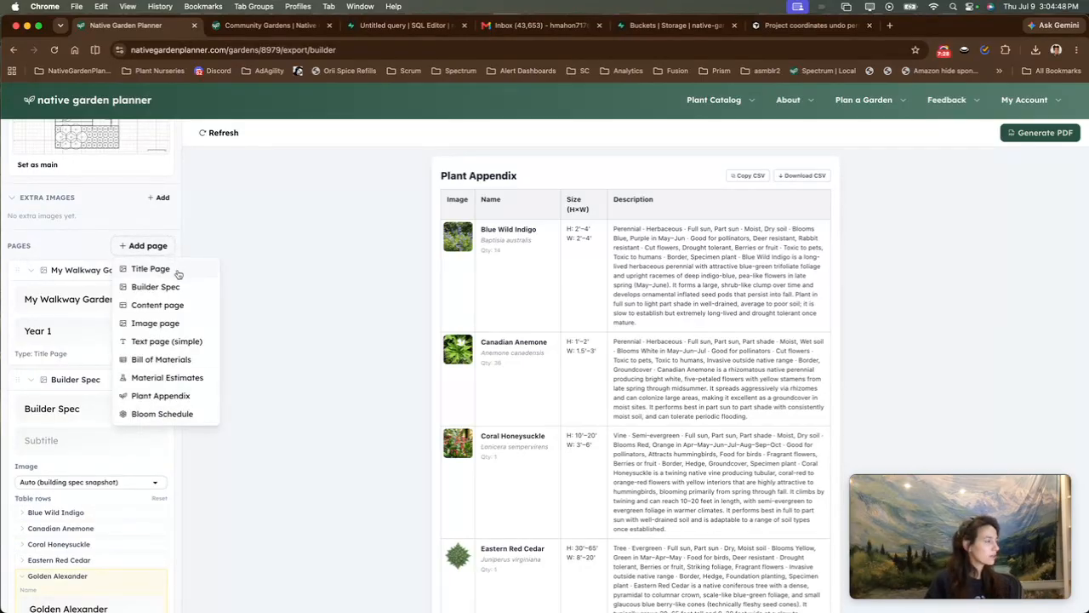
click(183, 340)
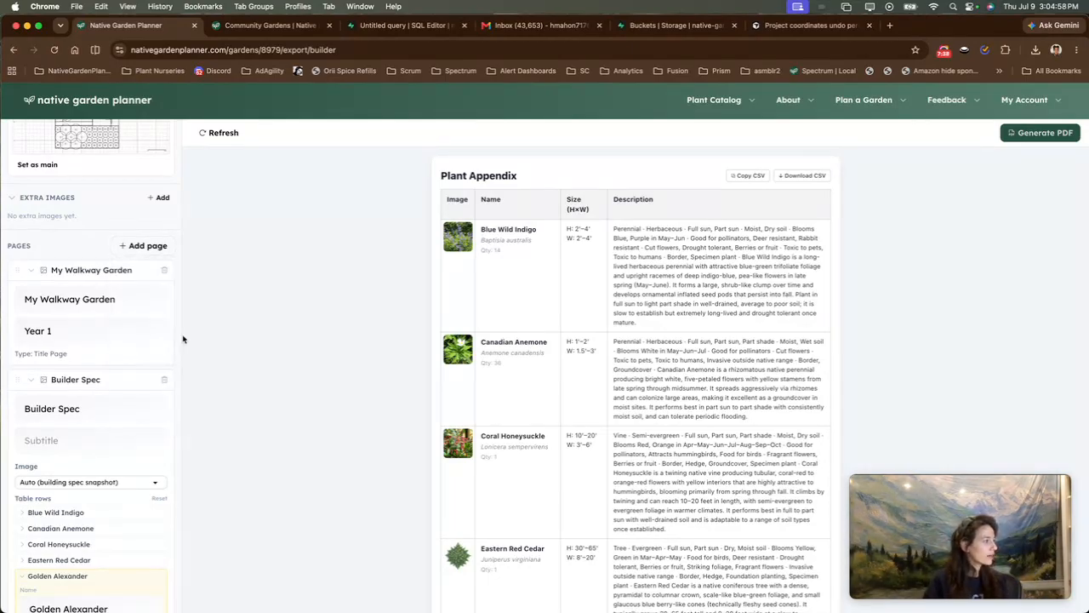
scroll(75, 500, down, 10)
click(39, 432)
double_click(47, 456)
text(Care )
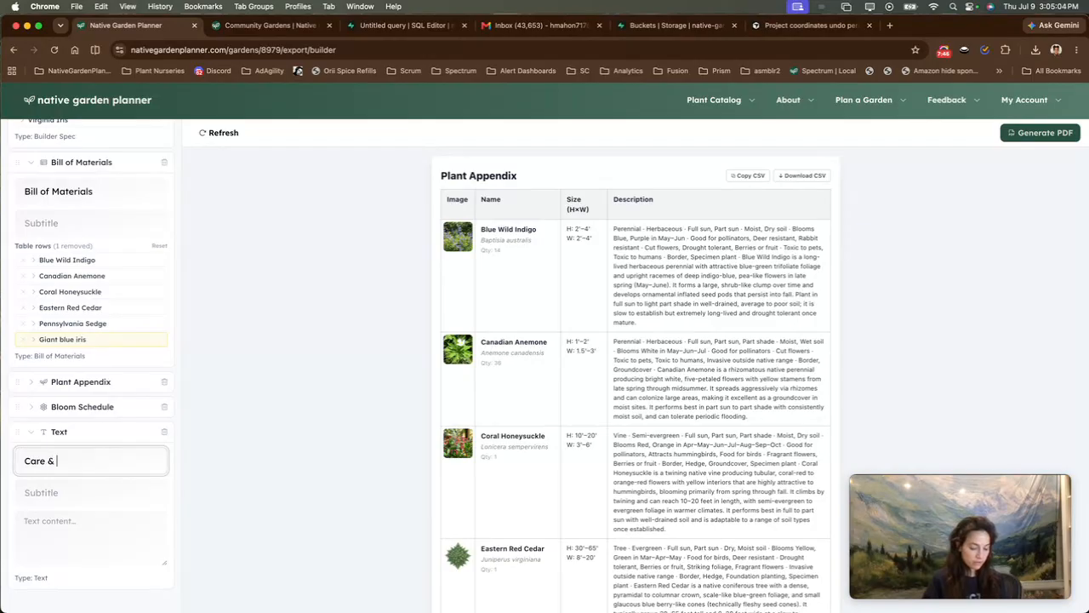
text(& Maintenance)
key(Tab)
Step: Set the Care & Maintenance page's subtitle to "How to care for the plants in this garden"
text(HOw)
key(BackSpace)
key(BackSpace)
key(BackSpace)
text(How to care for the plants in)
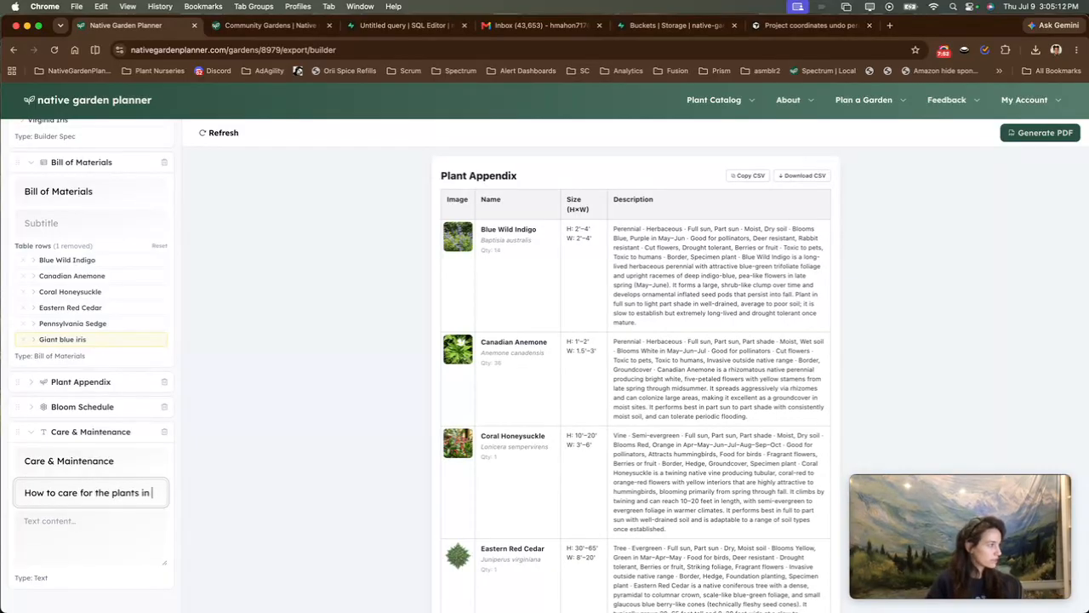
text( this garden)
key(Tab)
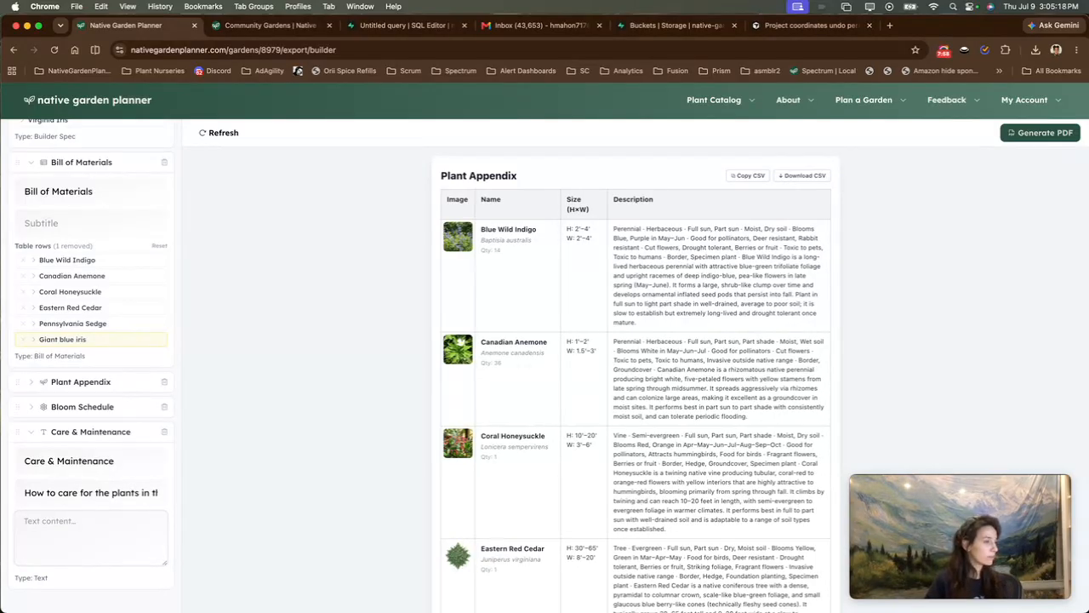
Step: Write "In the fall, make sure to trim the Coral Honeysuckle" and "Be vigilant about making sure the canadian anemone does not overwhelm the garden" as body paragraphs
scroll(486, 406, down, 15)
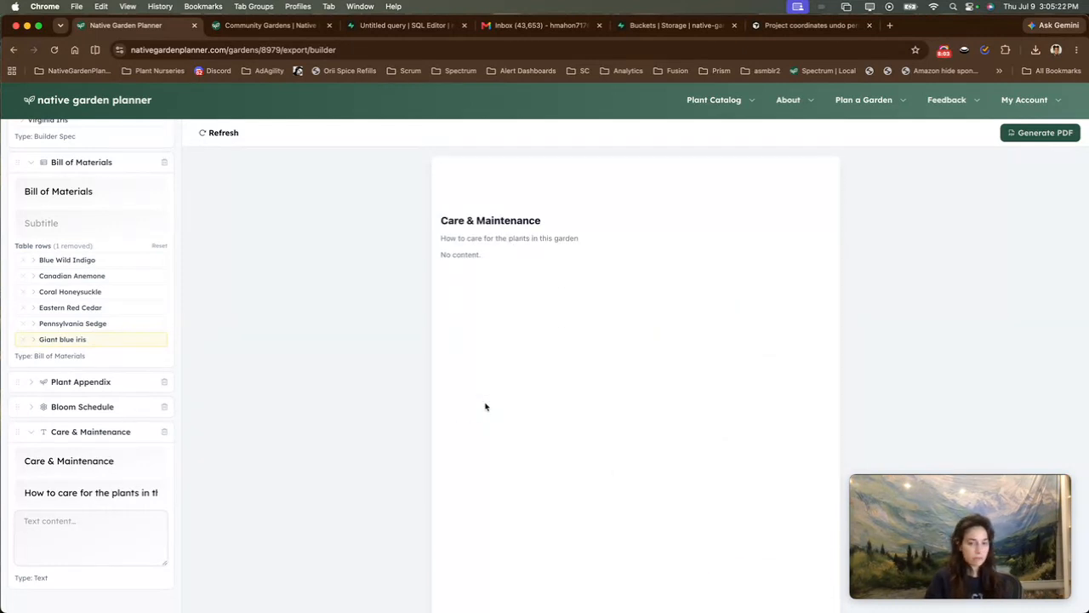
text(In the fall, make sure to trim)
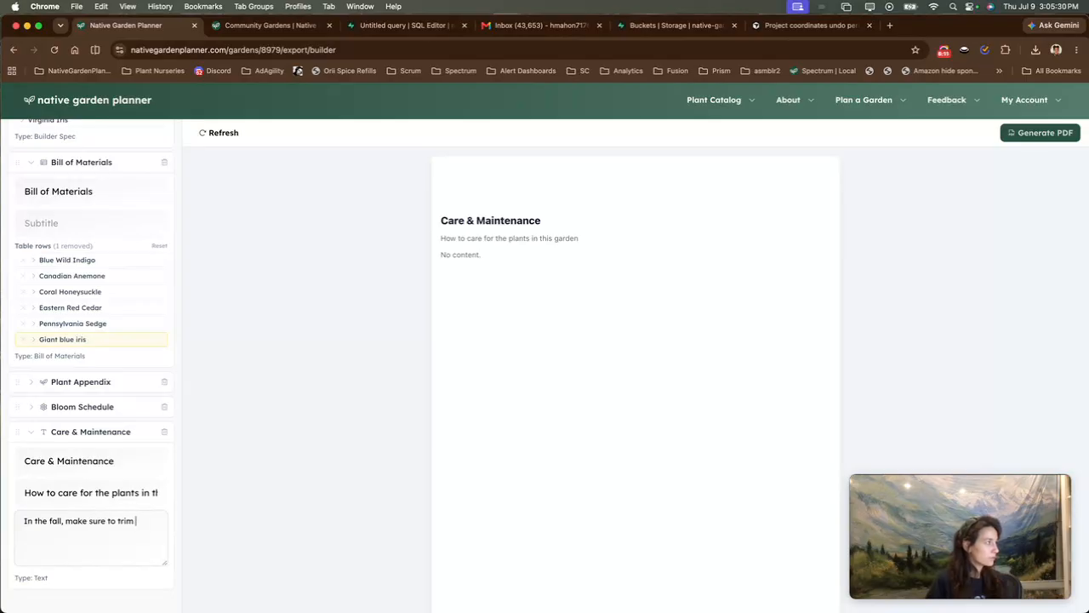
text(Coral Honeysuckle)
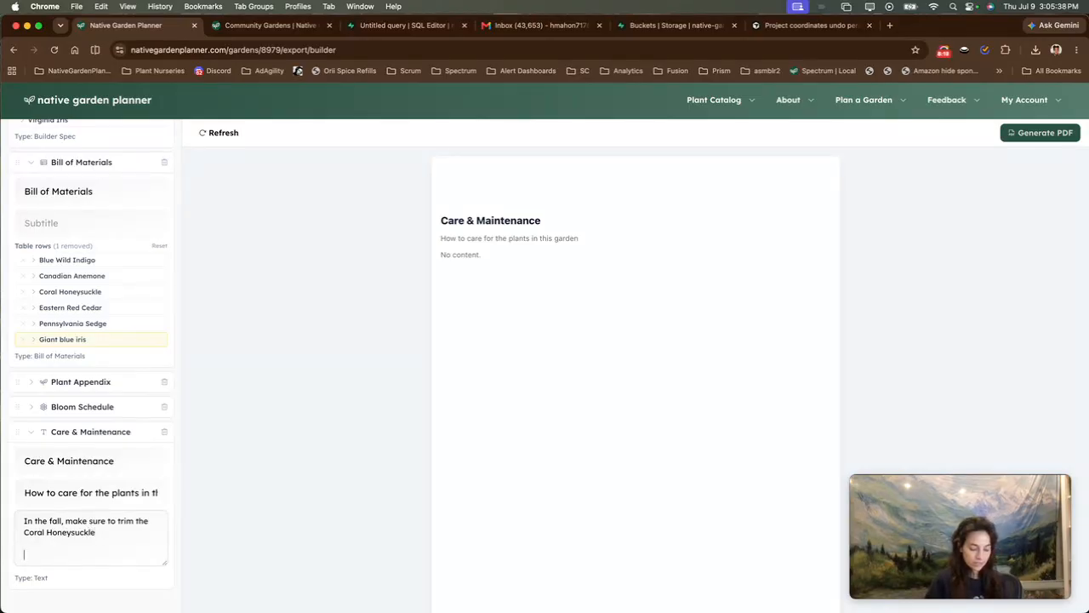
text(Be vigilant abo)
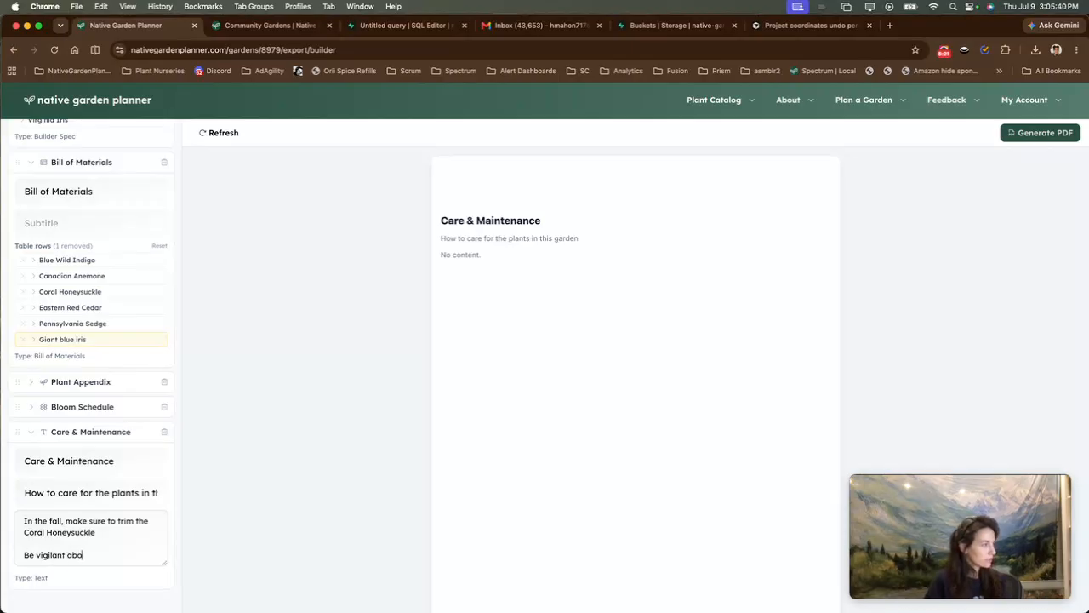
text(ut making sure the canadian anemone does)
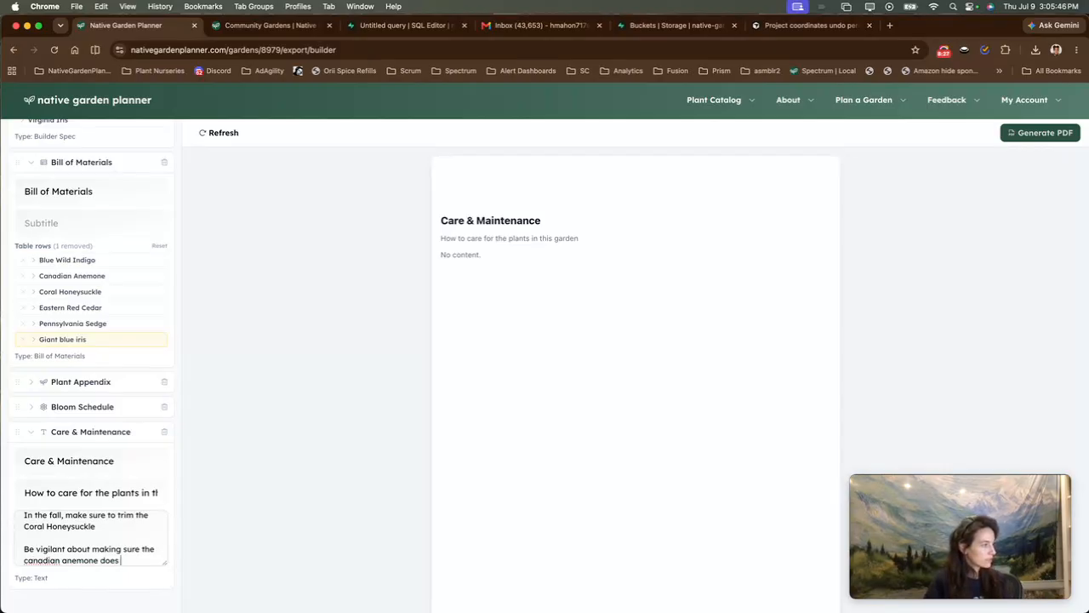
text( not overwhel)
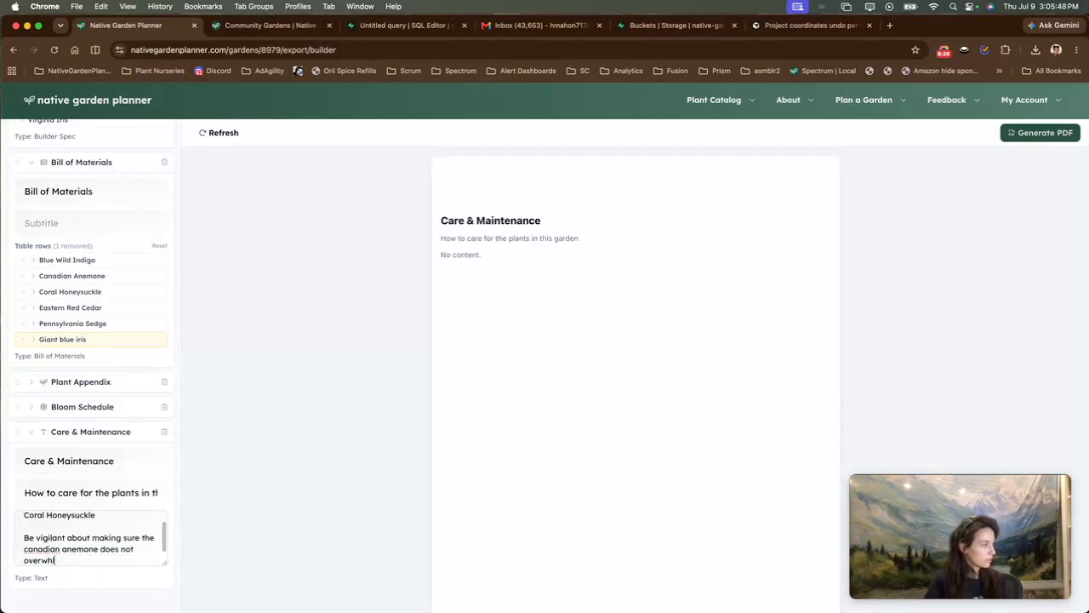
text(m the garden)
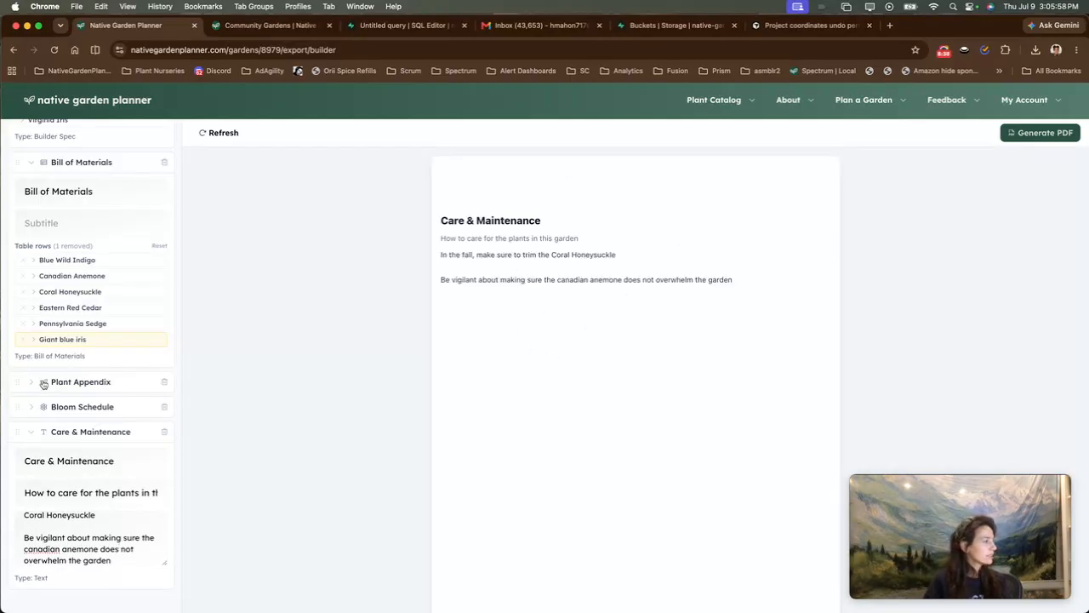
Step: Add an image page to the export and assign it the "Auto: Plan" image
scroll(117, 344, up, 10)
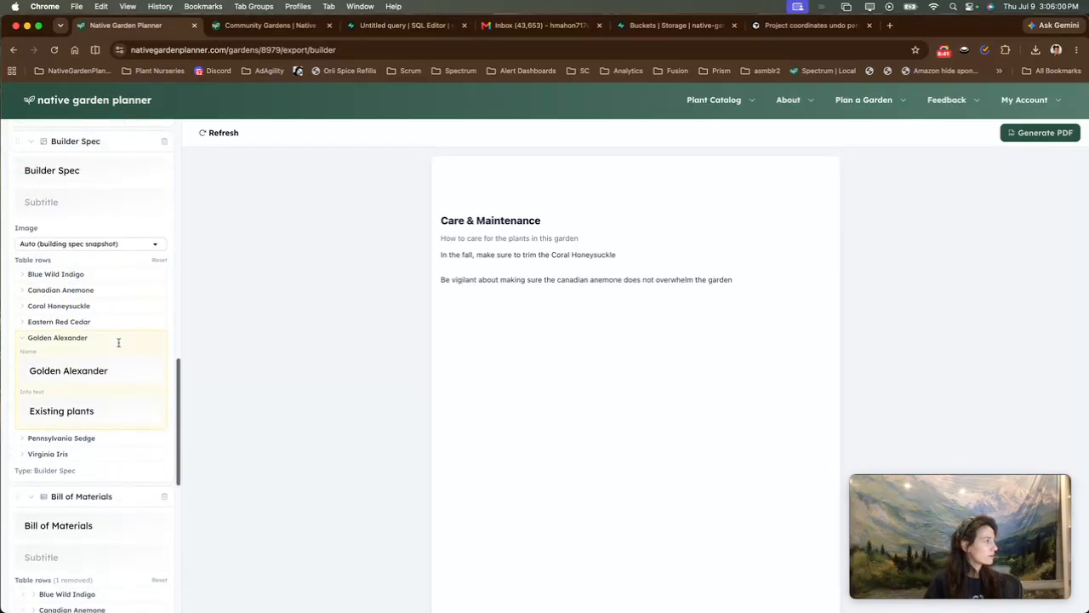
scroll(118, 343, up, 5)
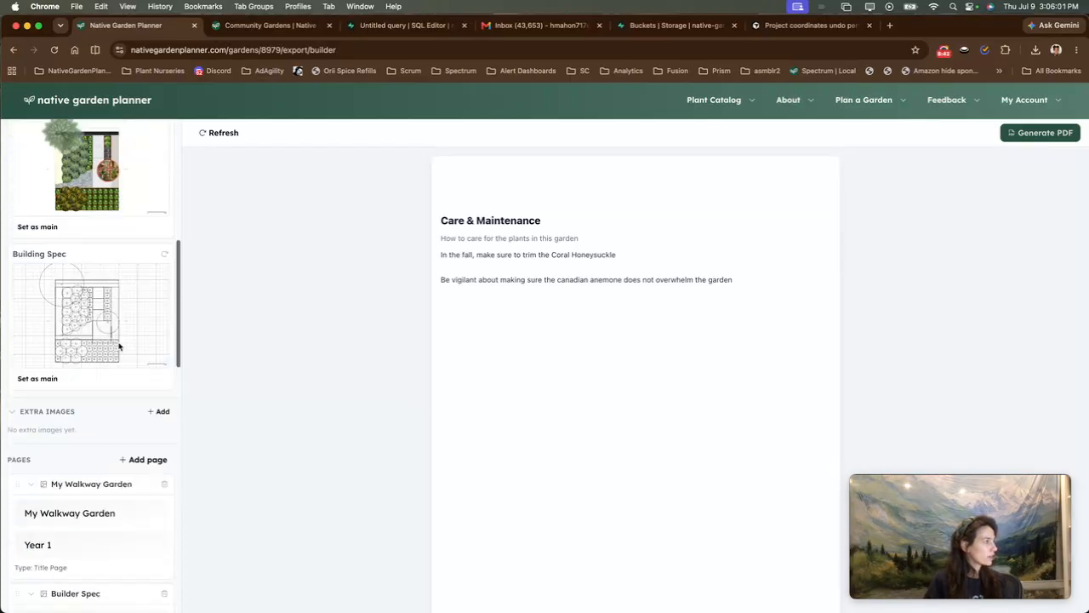
click(138, 461)
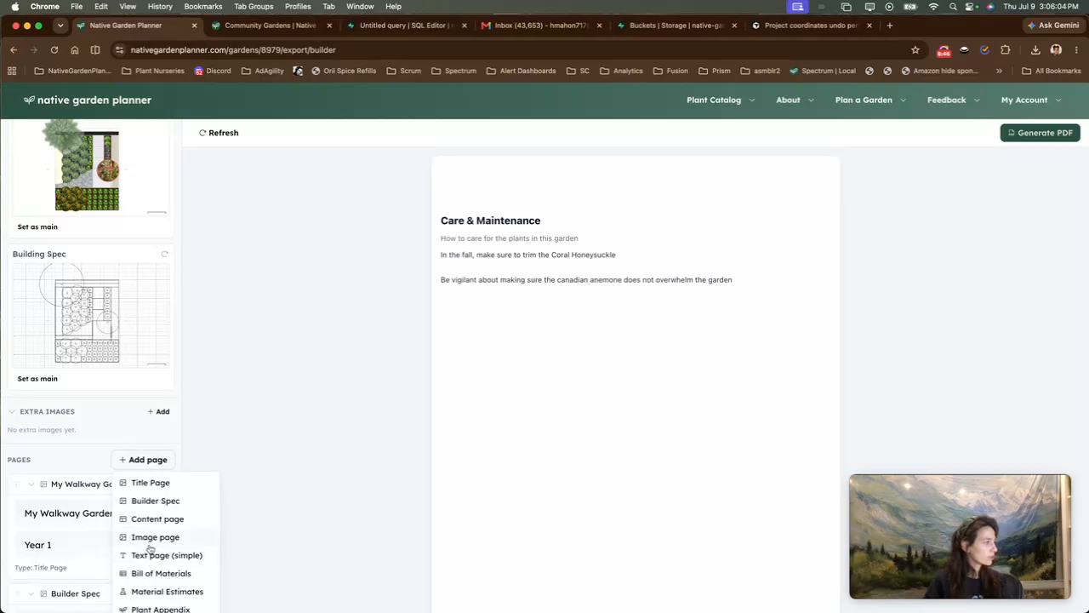
click(150, 545)
scroll(99, 540, down, 15)
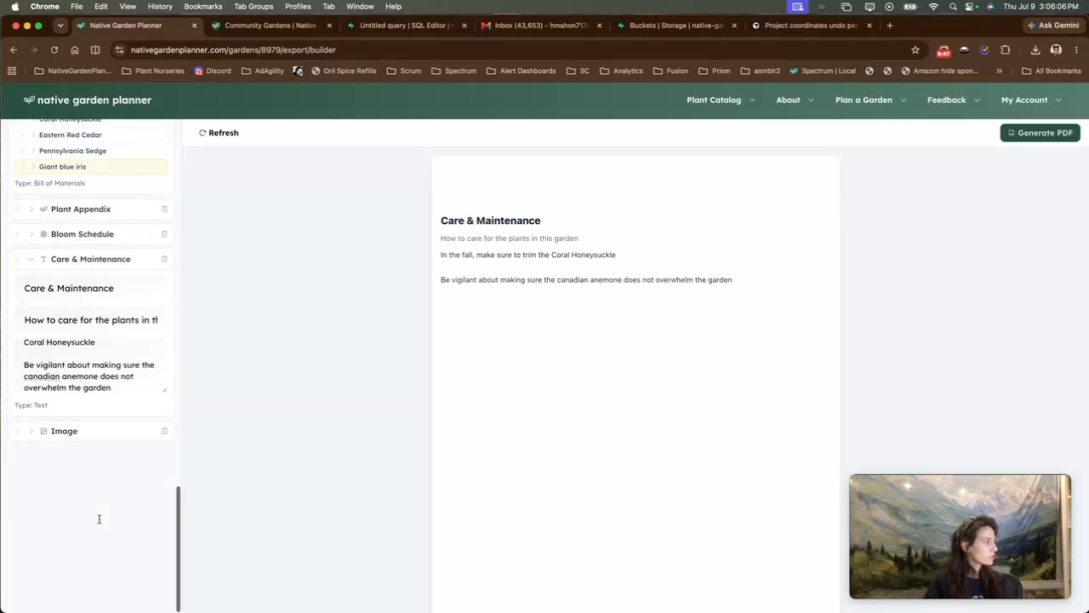
click(33, 436)
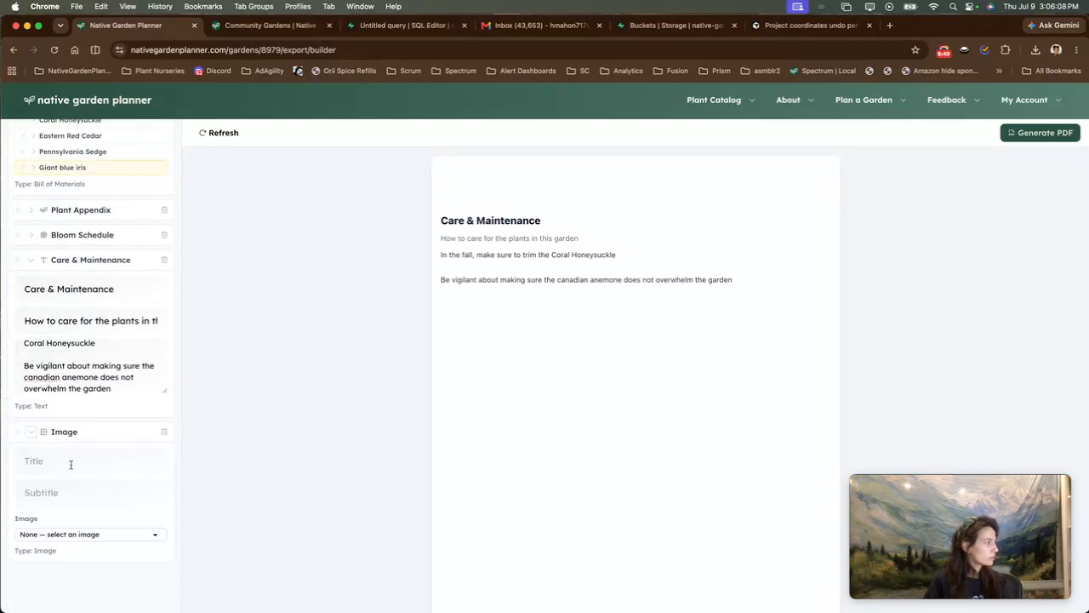
click(88, 538)
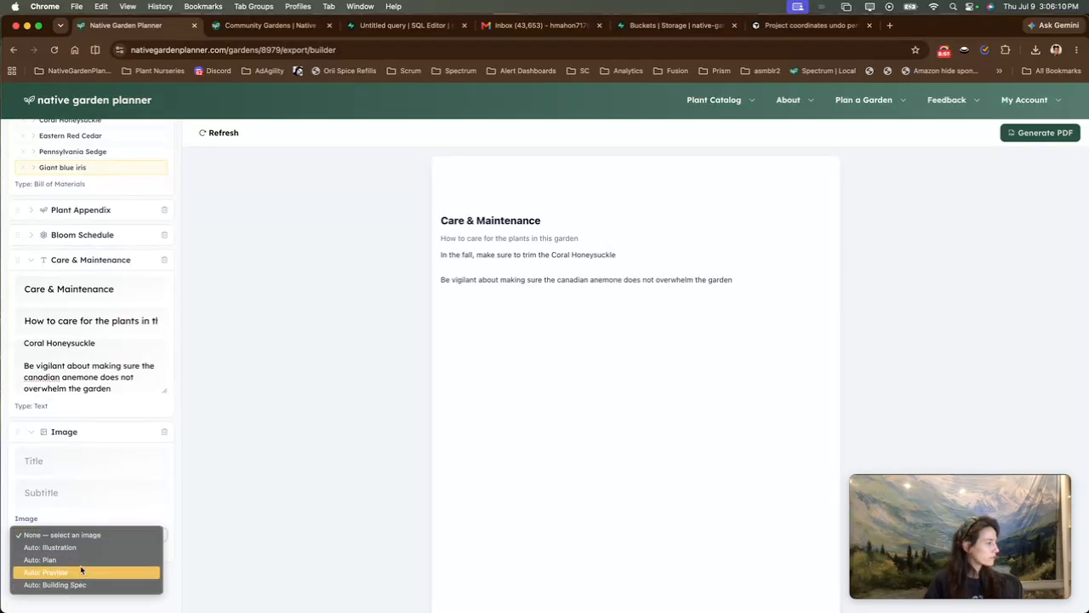
click(80, 560)
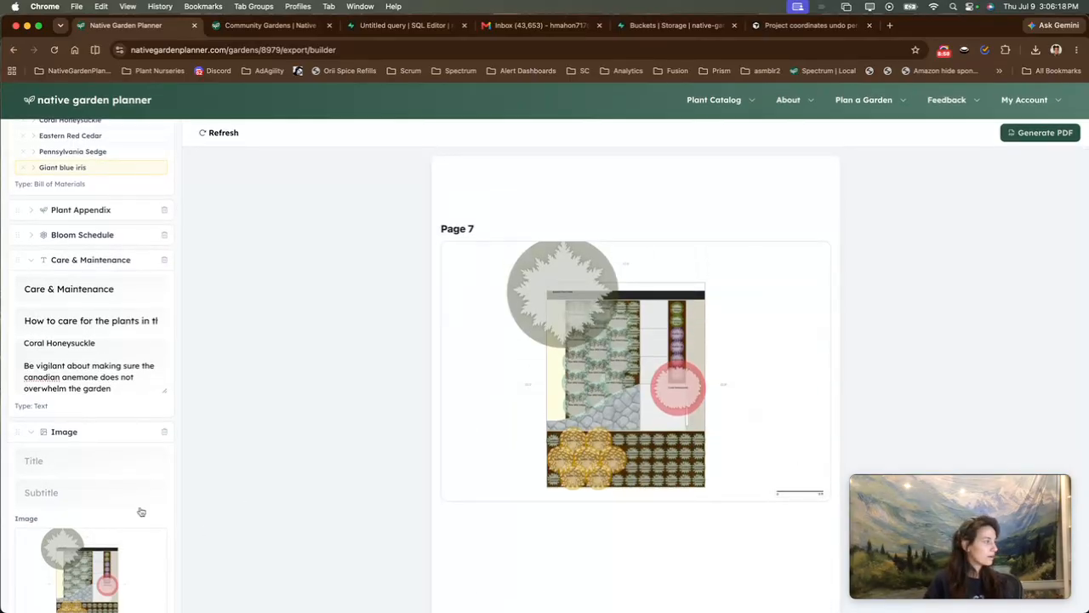
Step: Add a content page to the export and lay it out in two columns
scroll(144, 293, up, 15)
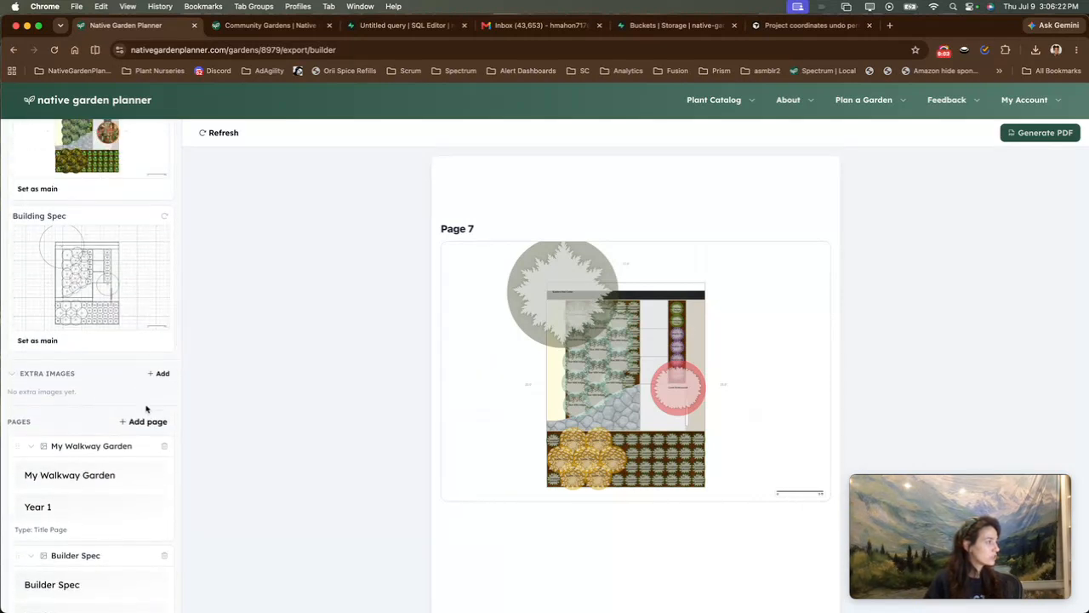
click(146, 420)
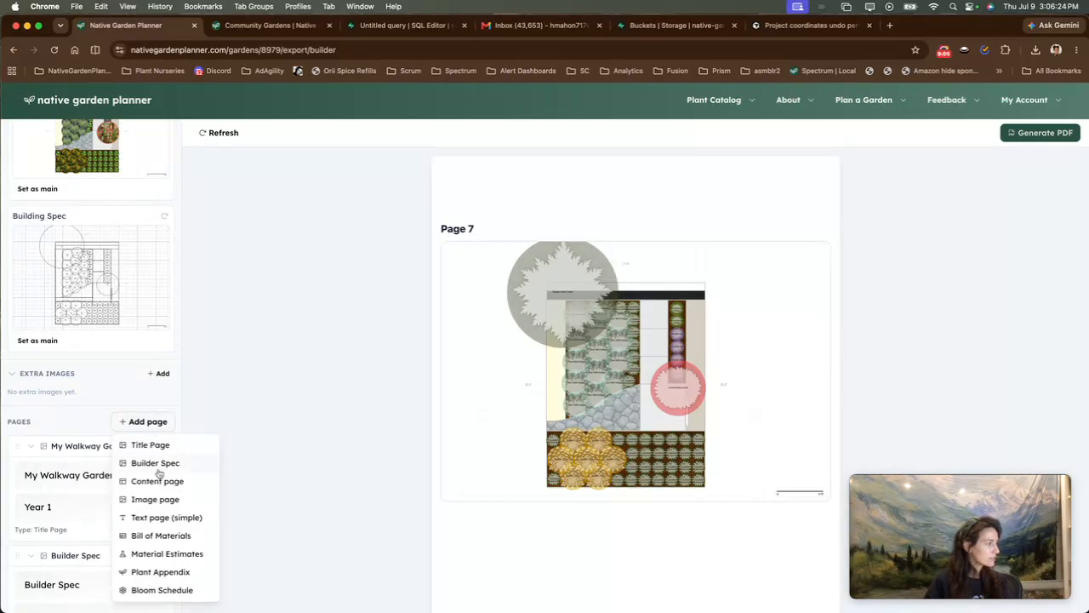
click(158, 482)
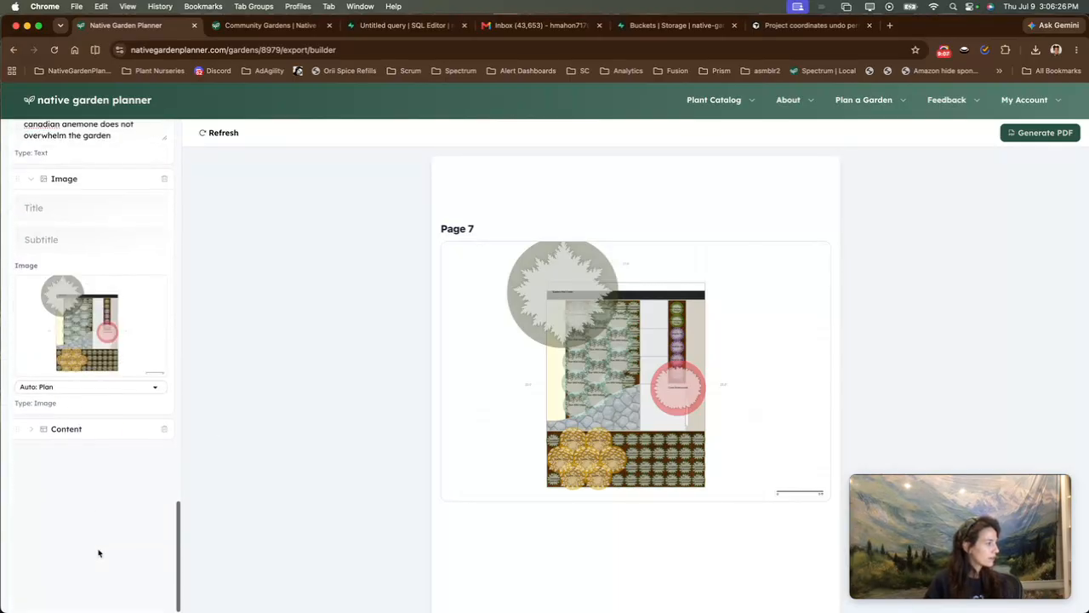
click(31, 432)
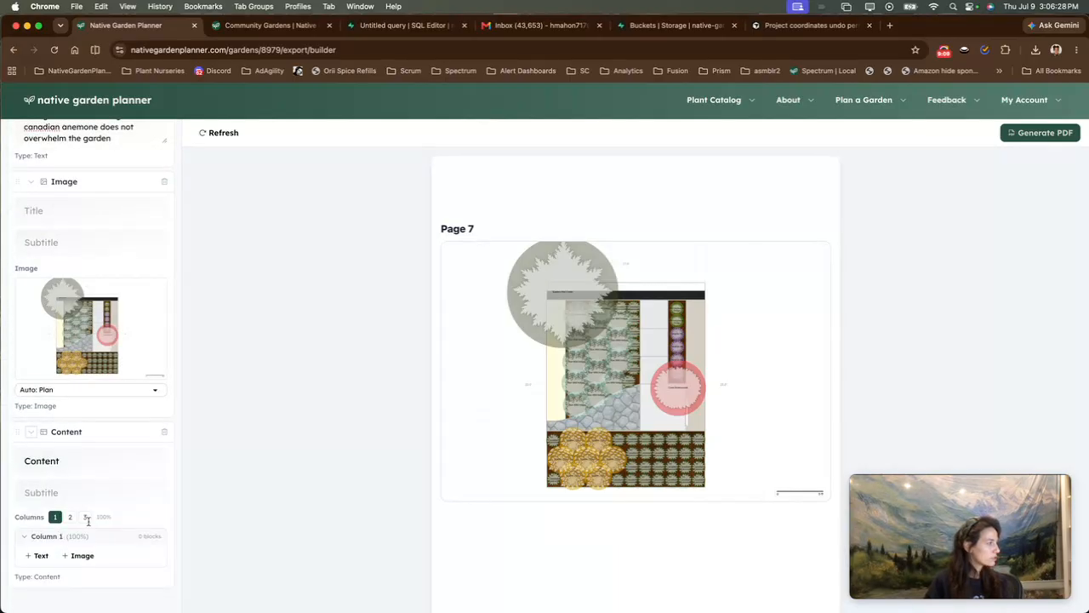
scroll(88, 519, down, 1)
click(69, 487)
Step: Change the content page's title to "Side by side Plan"
click(72, 432)
double_click(72, 433)
text(Side by side )
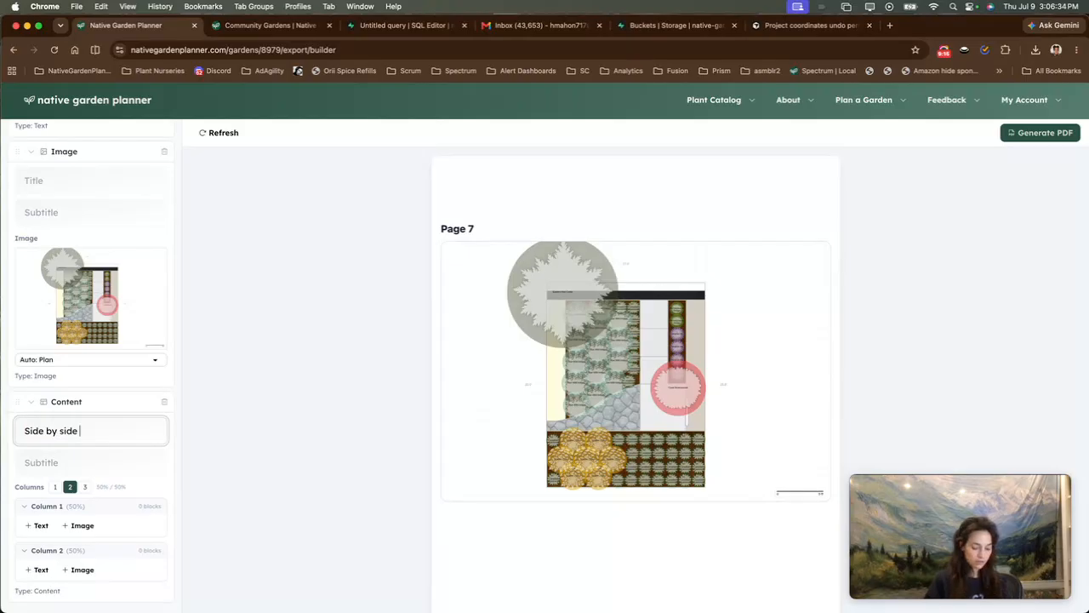
text(Plan)
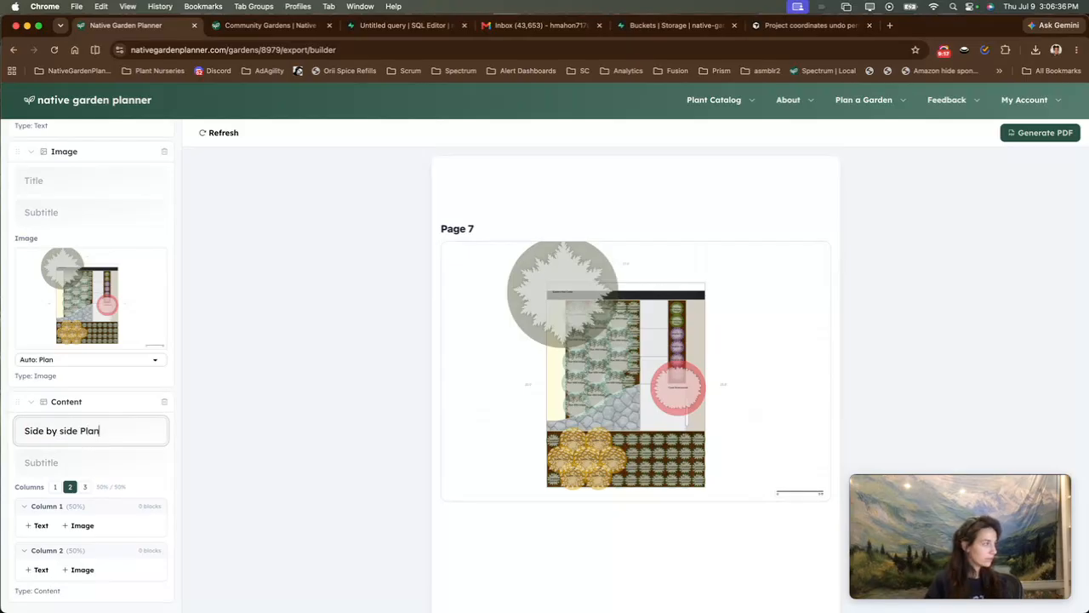
click(70, 454)
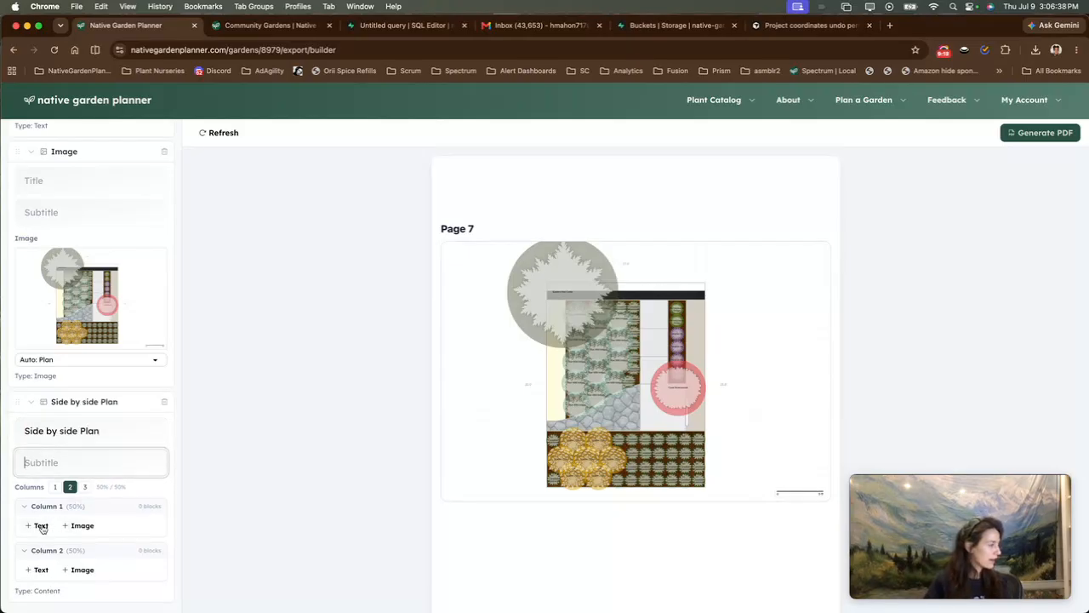
Step: Add an image to each column, using "Auto: Illustration" in column 1 and "Auto: Building Spec" in column 2
click(82, 526)
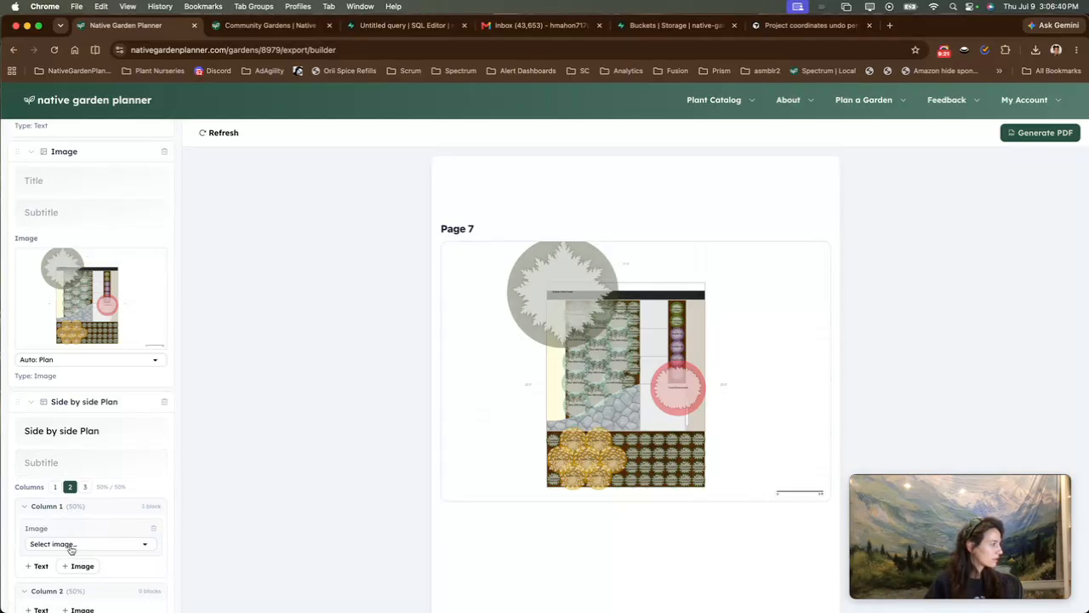
click(70, 545)
click(69, 557)
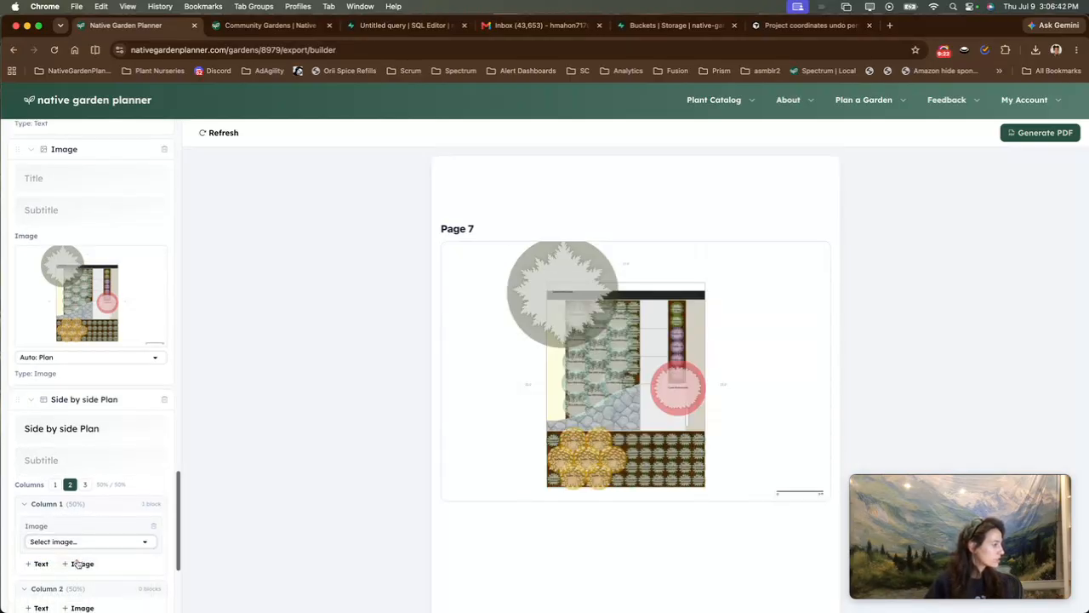
scroll(77, 563, down, 3)
click(83, 573)
scroll(88, 576, down, 1)
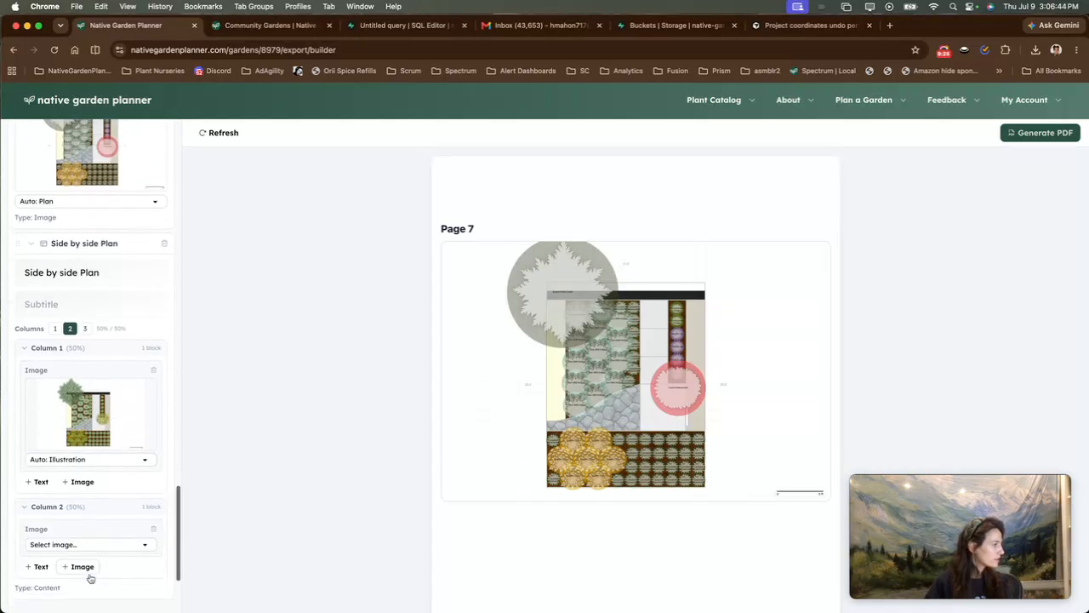
click(124, 544)
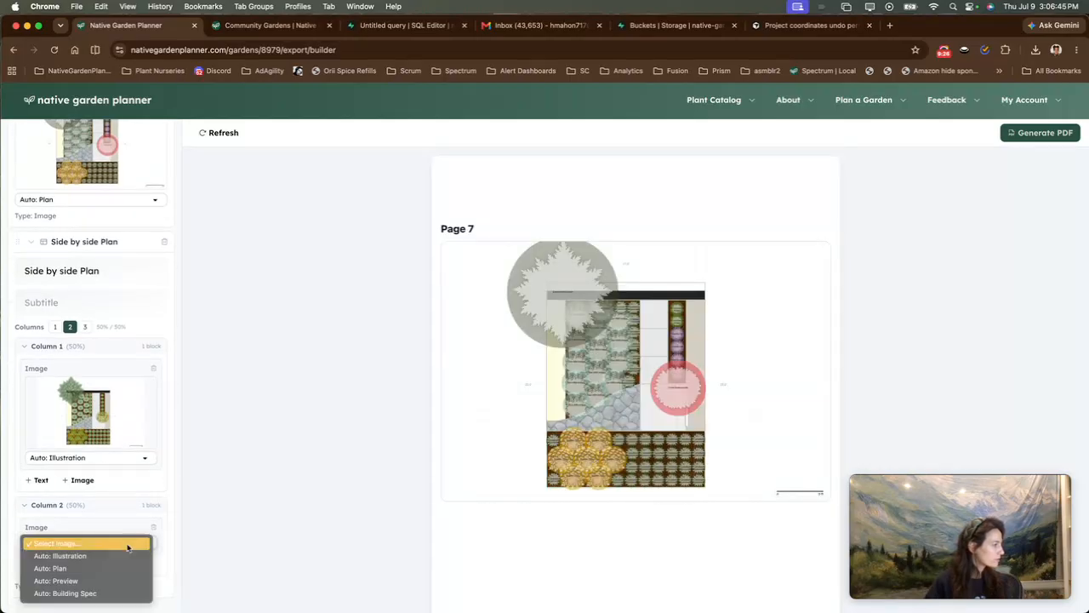
click(111, 593)
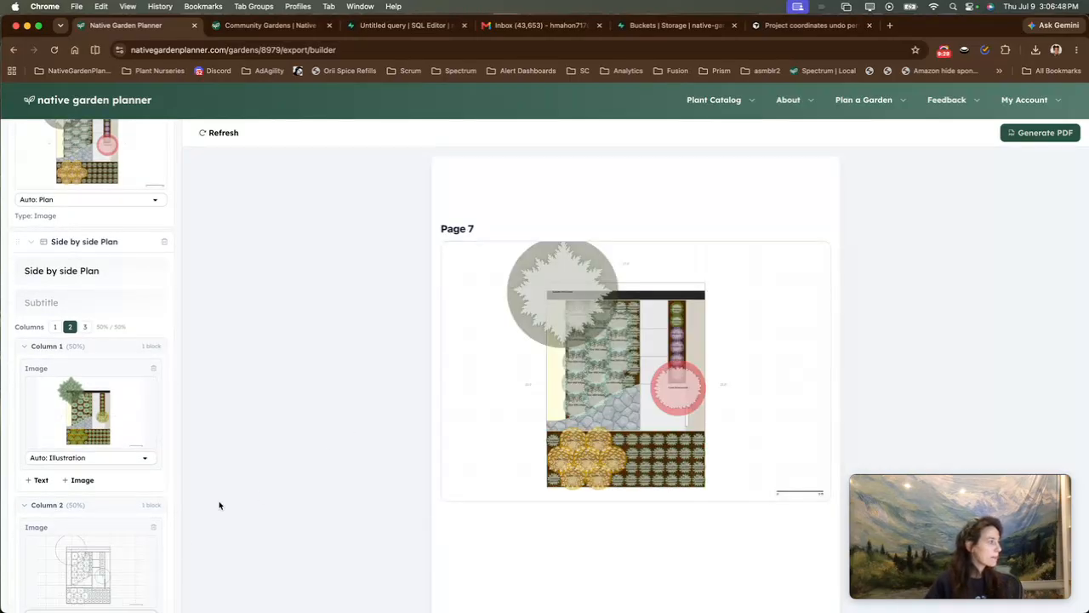
scroll(73, 455, down, 3)
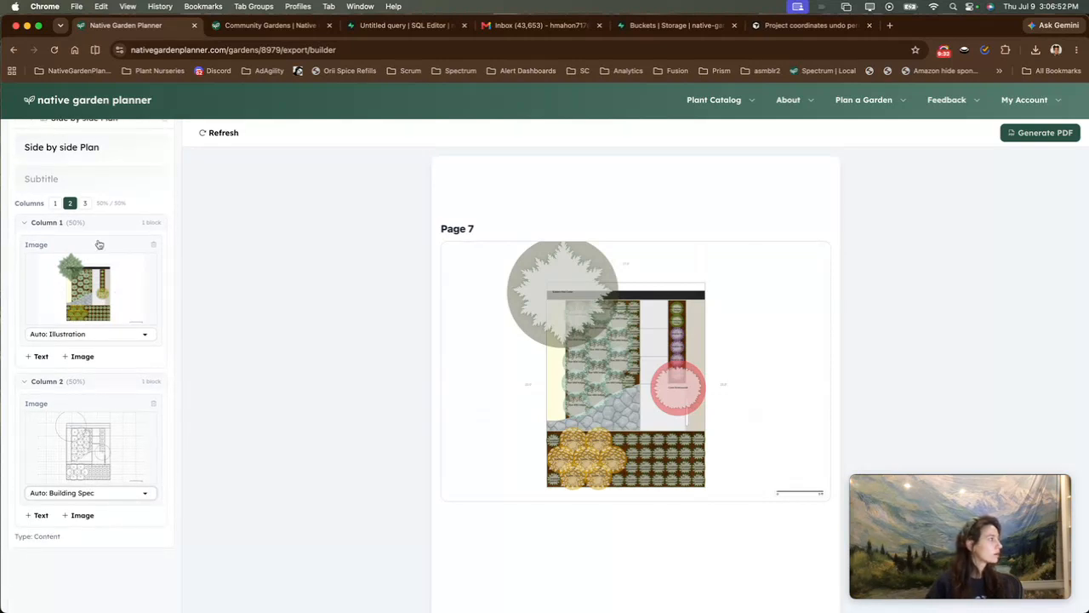
scroll(477, 313, up, 1)
scroll(475, 313, down, 5)
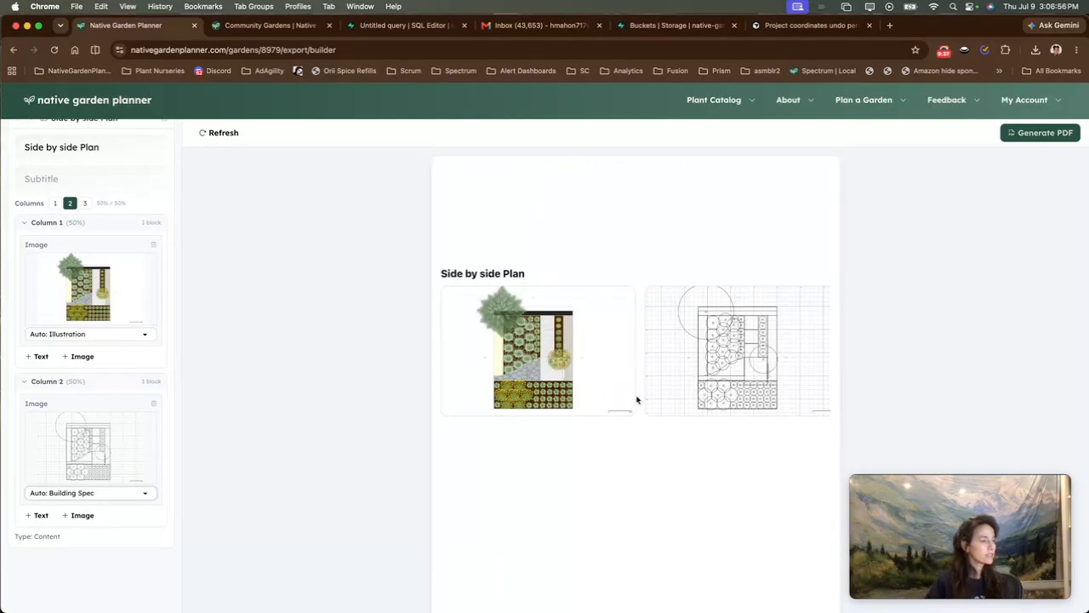
Step: Add a text block below column 2's image and enter "This is the builder spec" in it
click(41, 518)
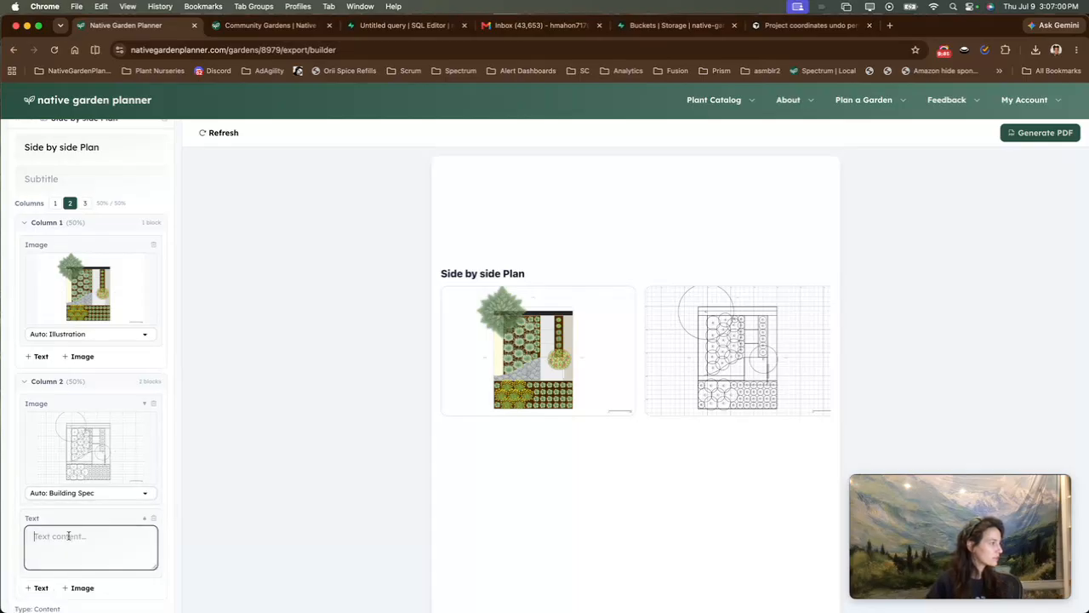
click(68, 536)
text(This is the builder spec)
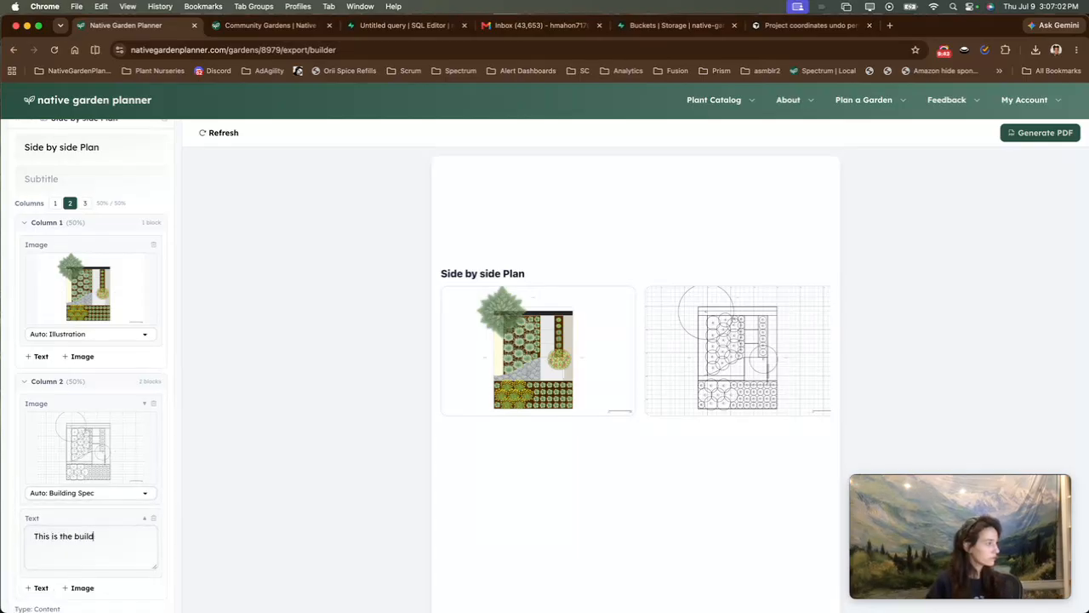
Step: Add a text block below column 1's image reading "This is the illustration"
click(40, 355)
click(59, 379)
text(This is the u)
key(BackSpace)
text(illustration)
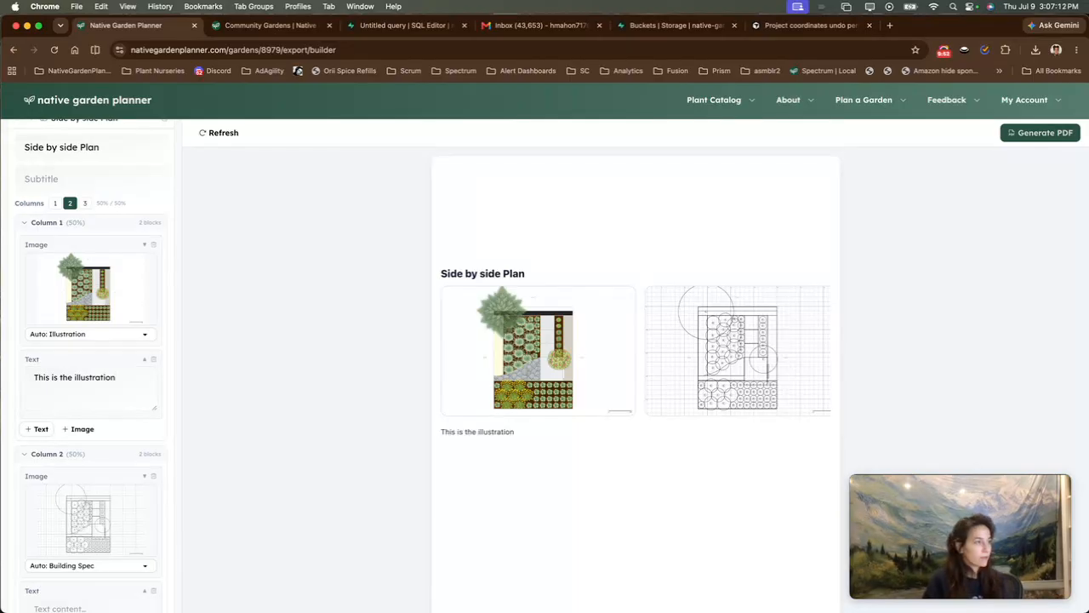
Step: Re-enter "This is the builder spec" in column 2's existing text block
scroll(60, 413, down, 4)
click(72, 444)
text(This )
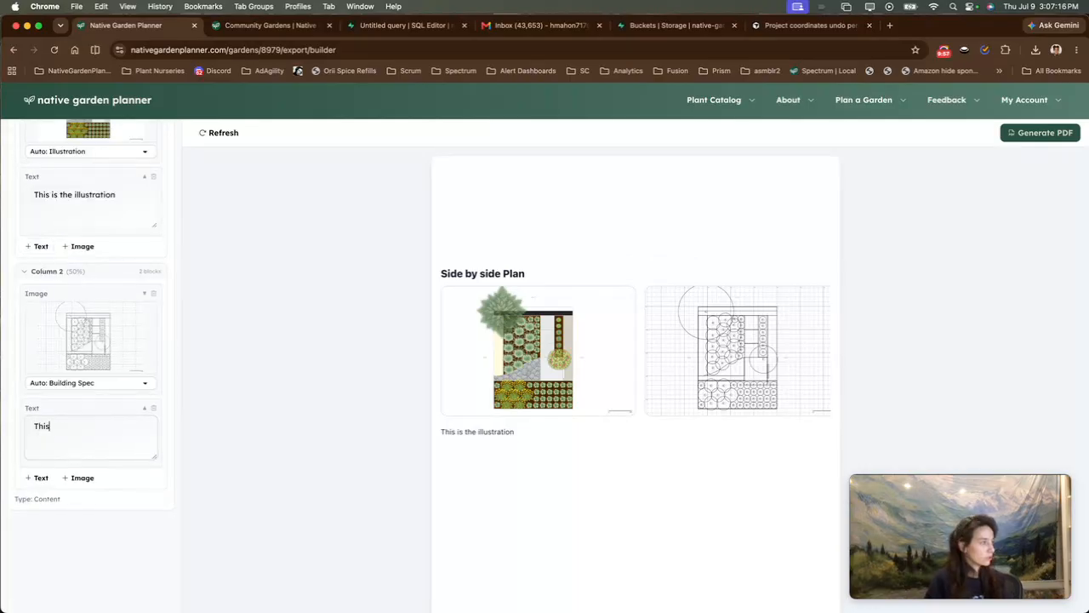
text(is the builder spec)
key(Tab)
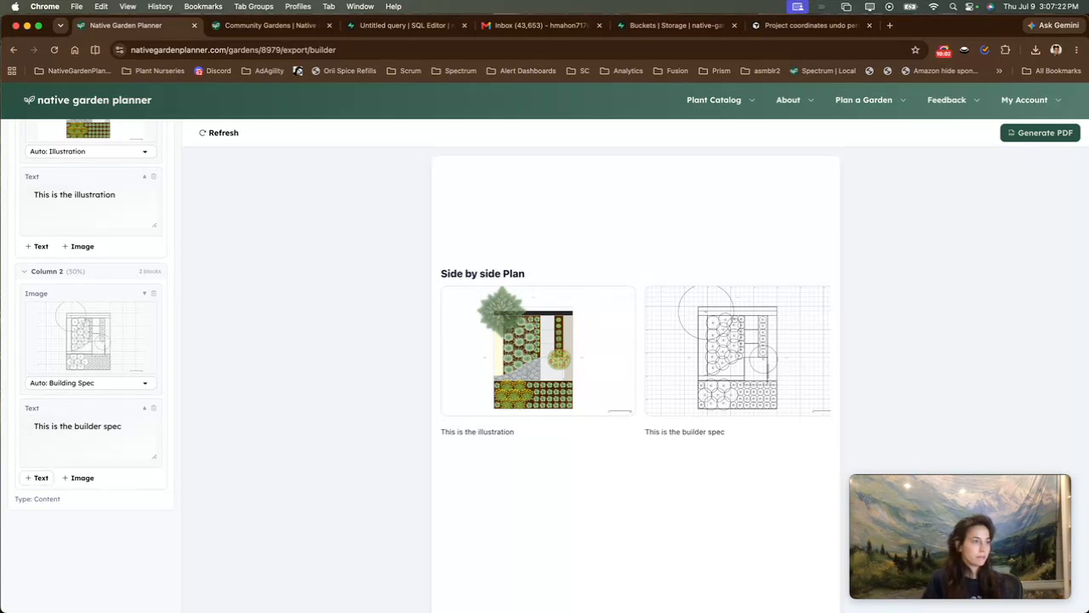
Step: Return to the start of the export and generate its PDF
scroll(77, 436, up, 15)
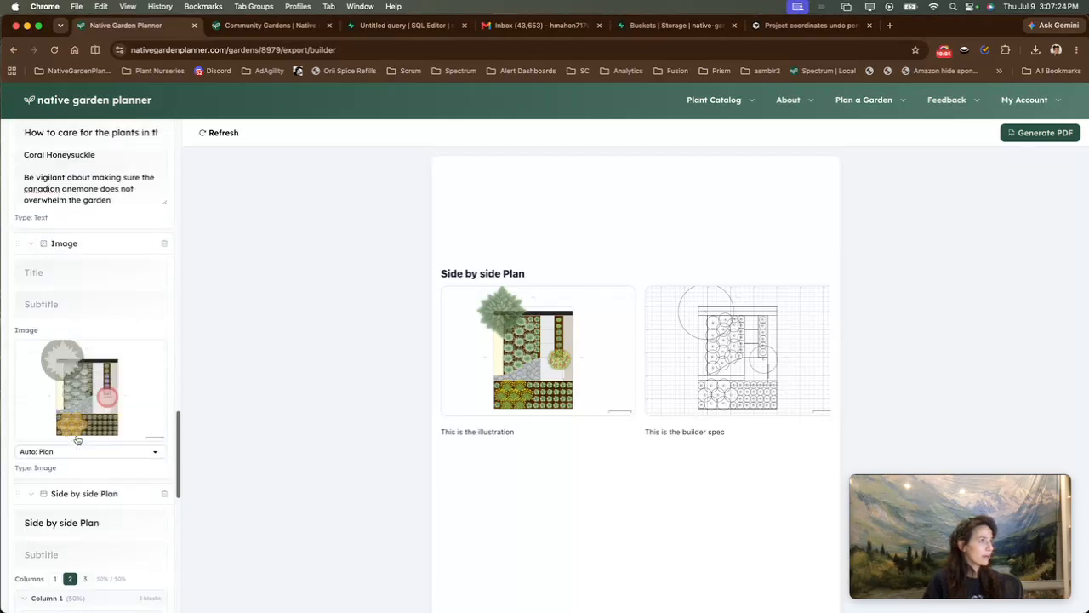
scroll(77, 438, up, 3)
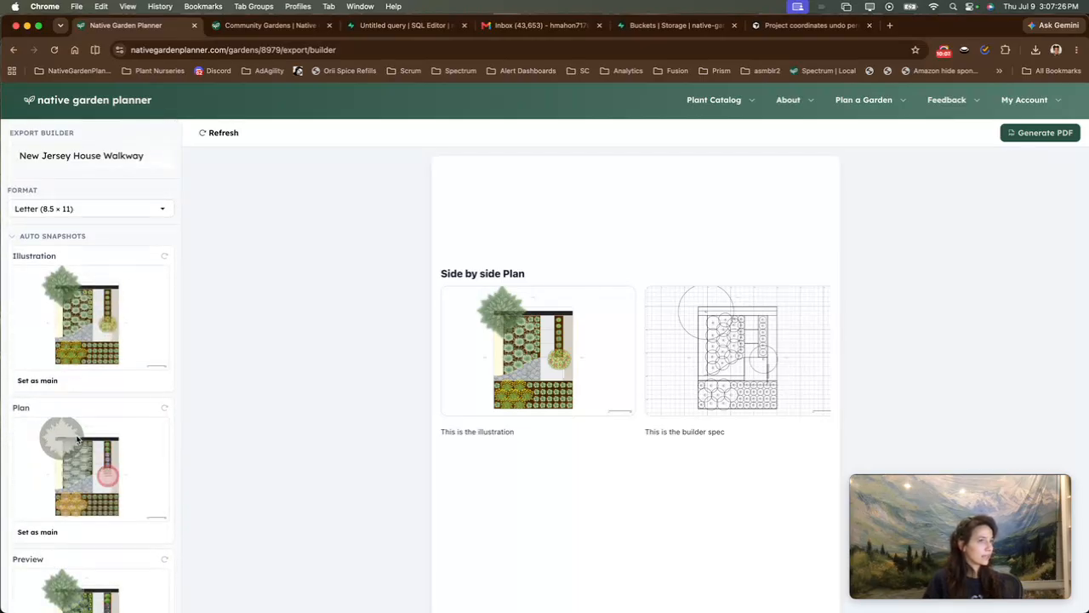
scroll(666, 253, up, 15)
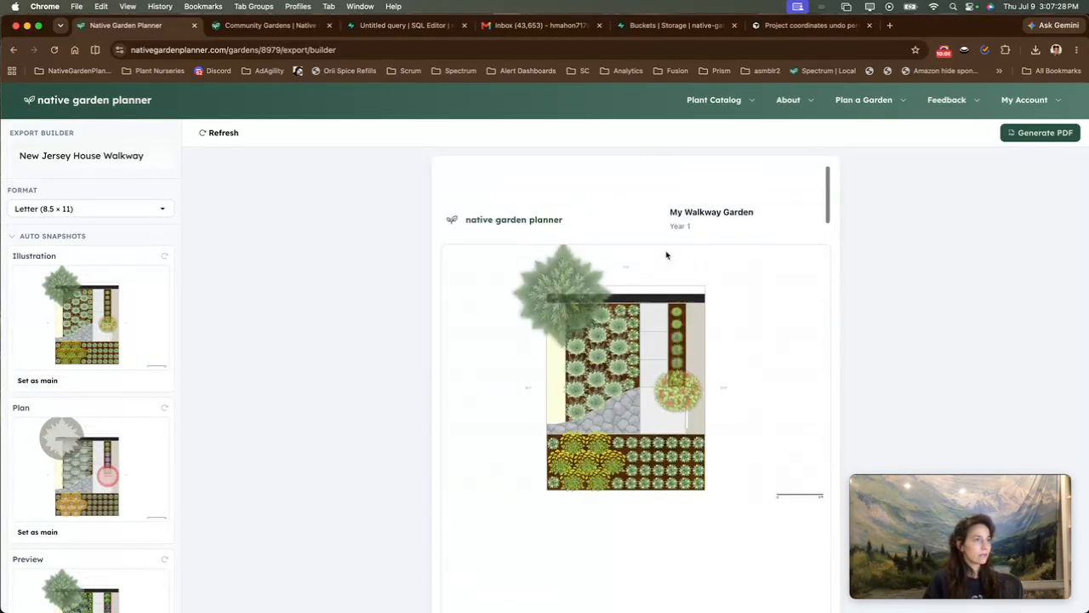
click(1037, 136)
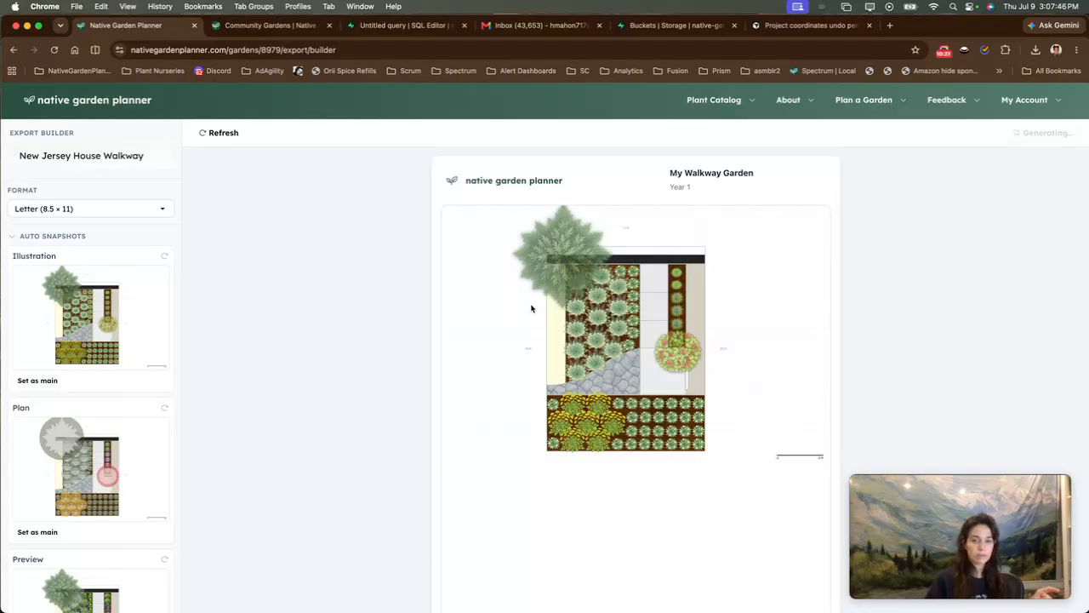
Step: Review the plant legend, bill of materials and plant appendix in the export preview
scroll(492, 342, down, 10)
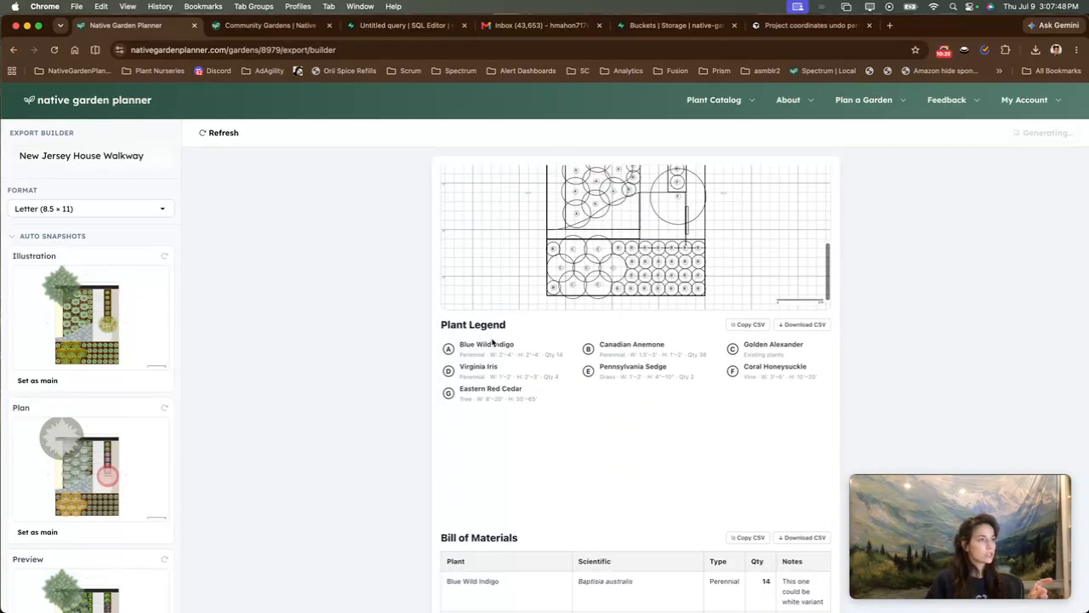
scroll(492, 342, down, 5)
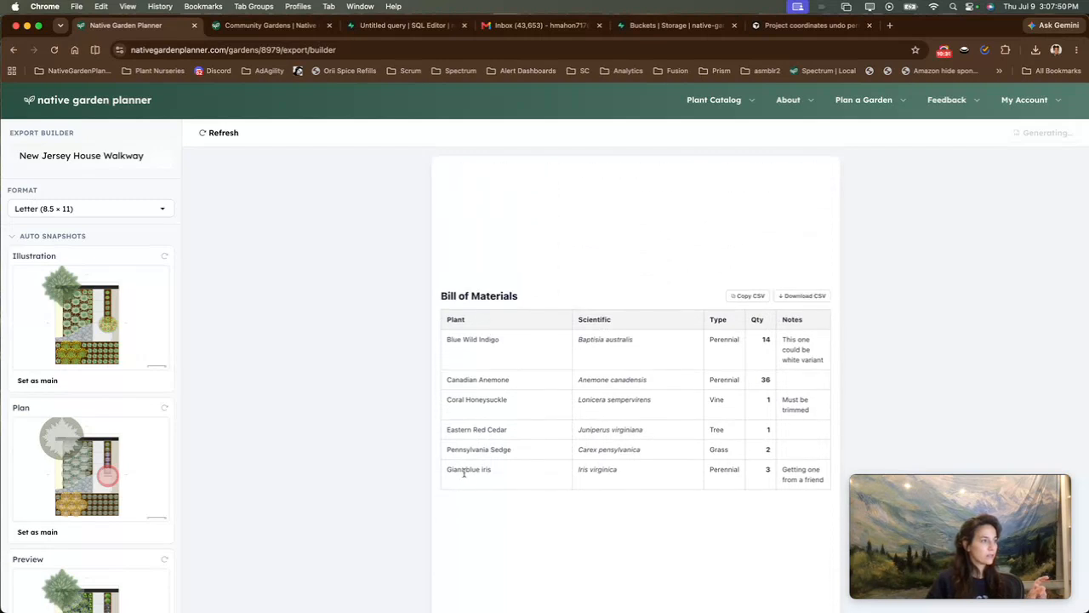
triple_click(464, 475)
click(459, 486)
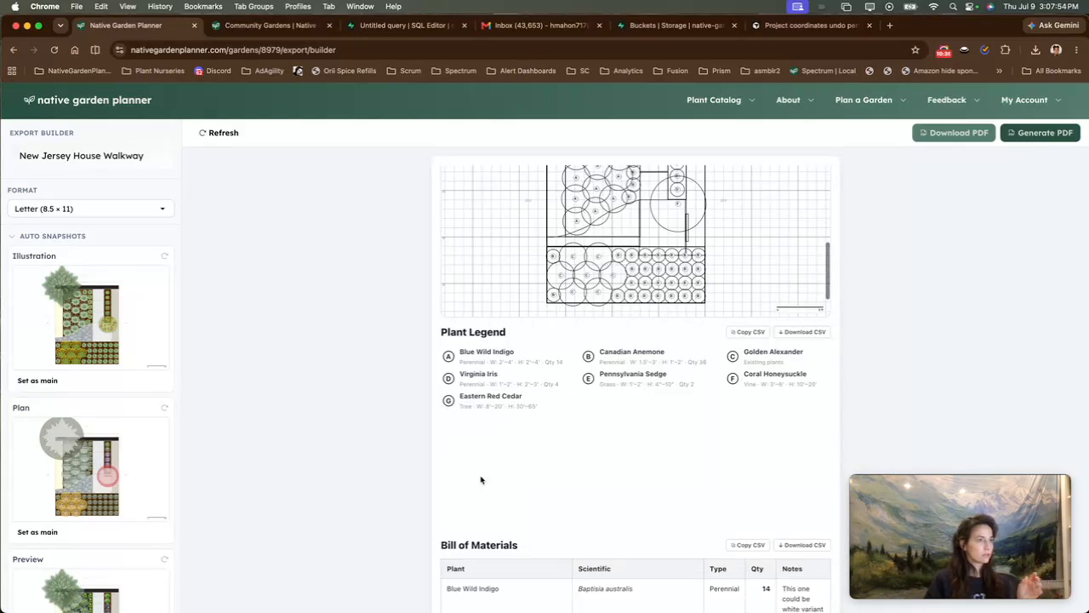
scroll(481, 481, down, 6)
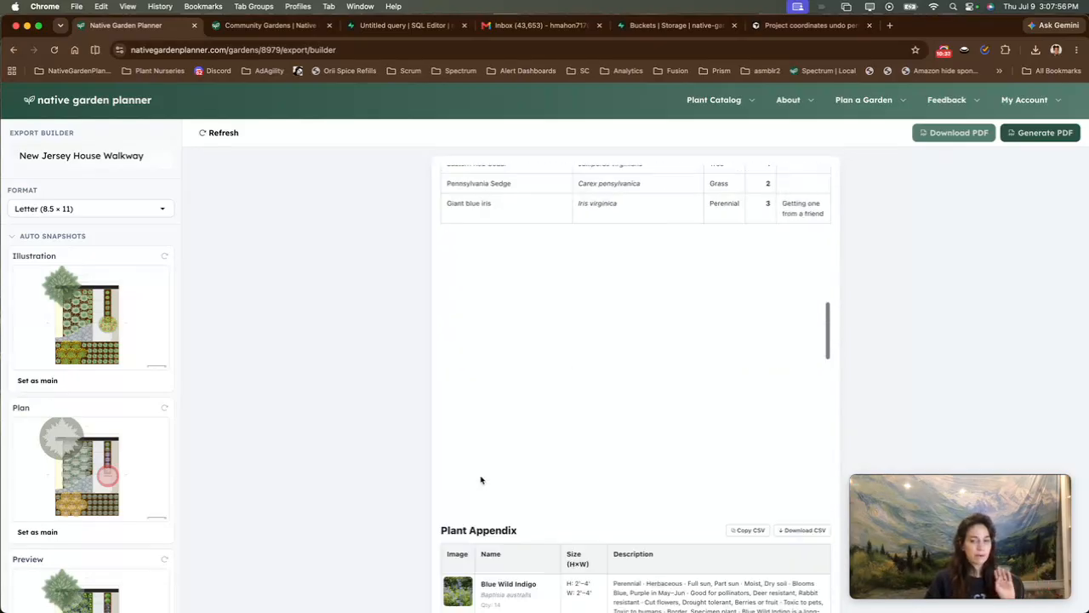
scroll(481, 480, down, 3)
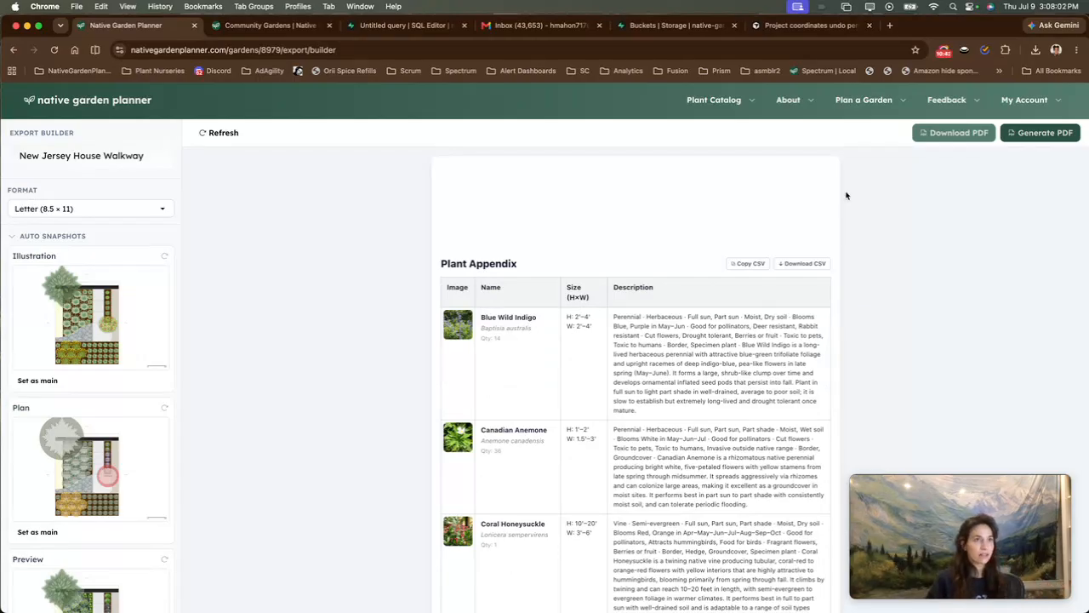
Step: Download the PDF as New-Jersey-House-Walkway.pdf into the Help folder and open it in the browser
click(940, 141)
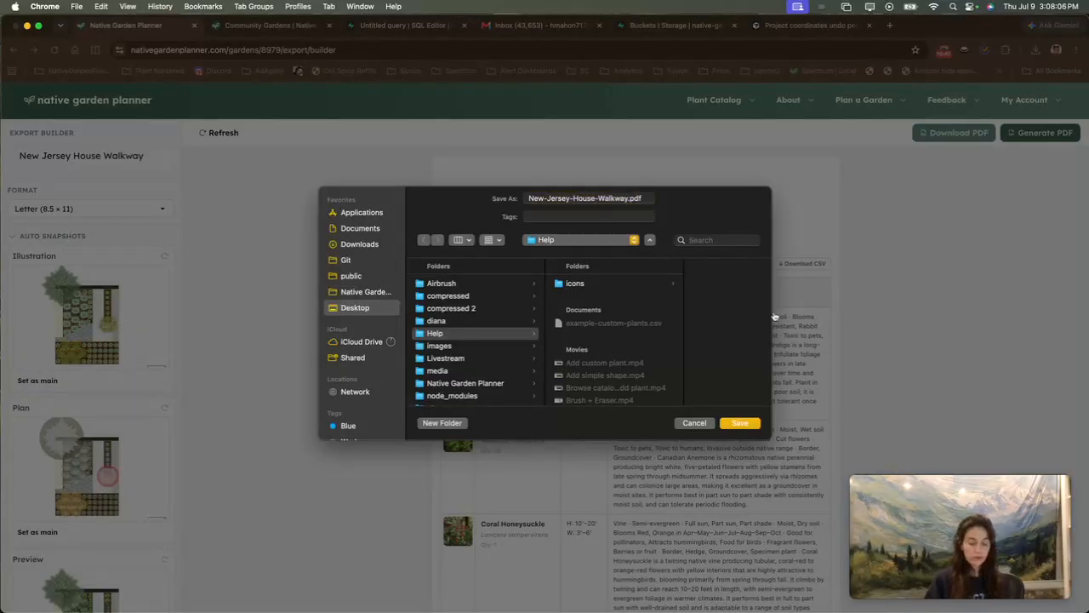
key(Return)
click(1022, 83)
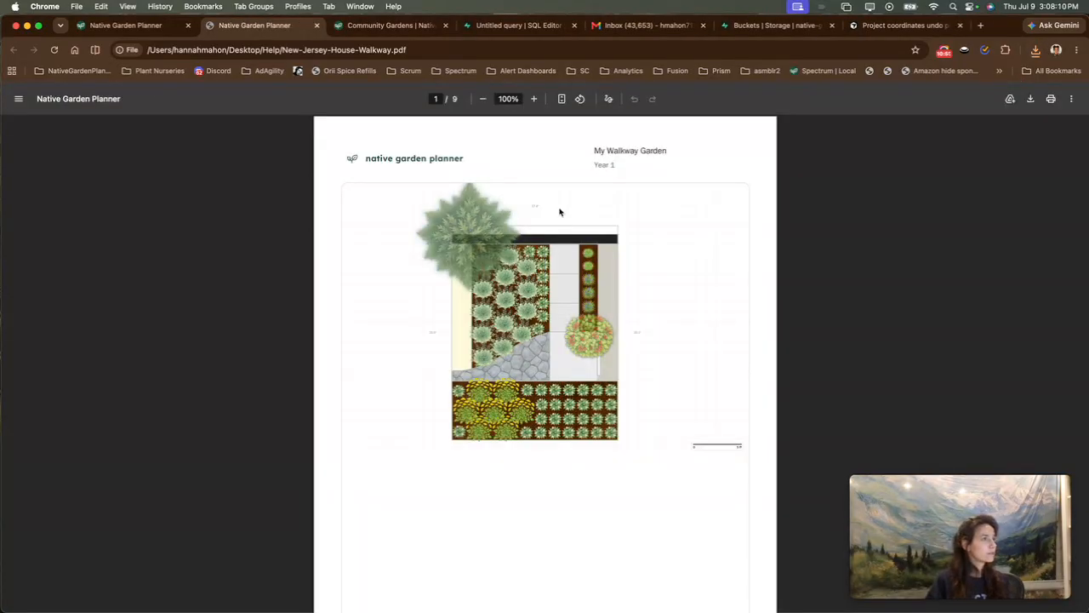
Step: Review the downloaded PDF from the title page through the bill of materials, bloom schedule, care notes and side-by-side plan
triple_click(628, 151)
click(596, 269)
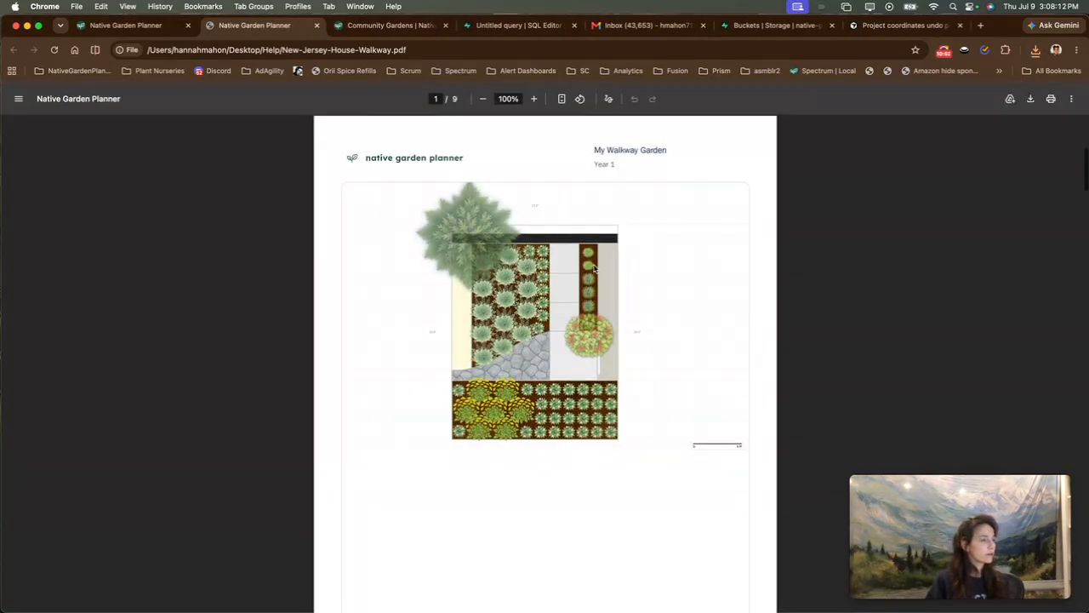
scroll(596, 269, down, 5)
scroll(594, 269, down, 5)
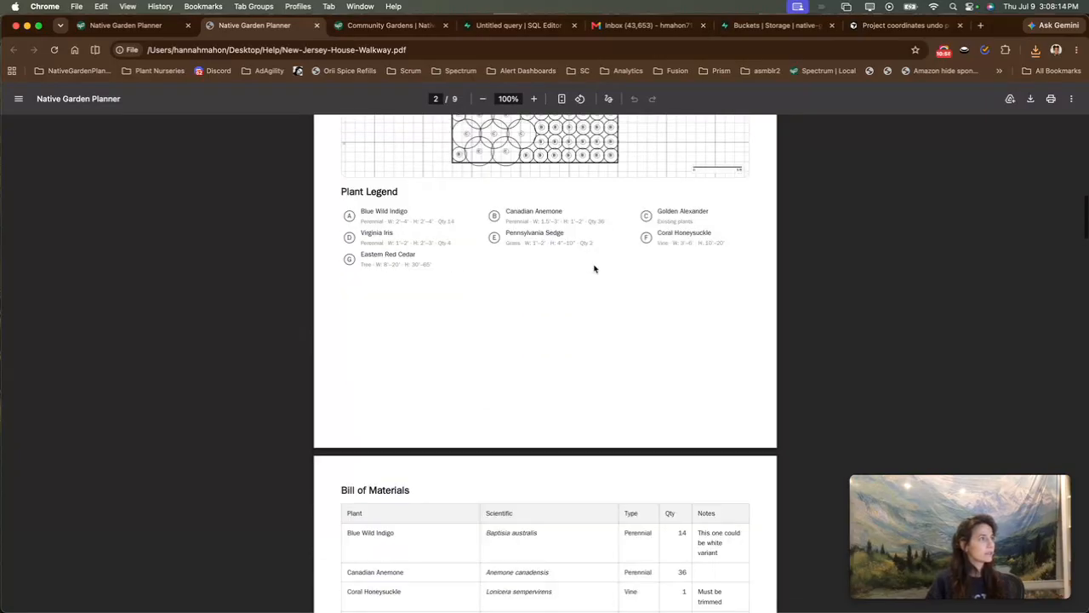
scroll(583, 268, down, 5)
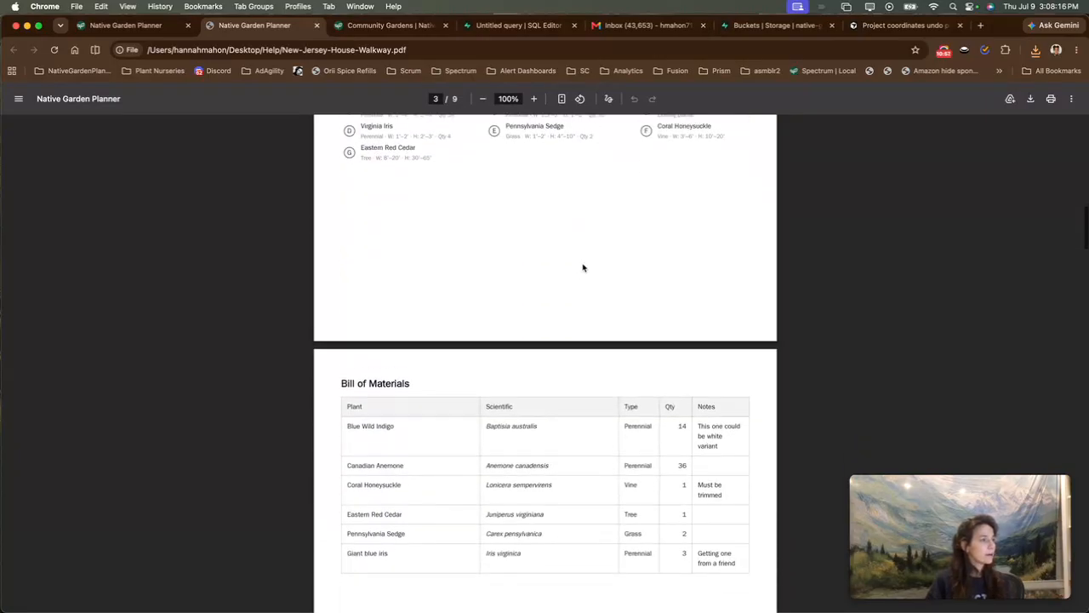
scroll(583, 268, up, 2)
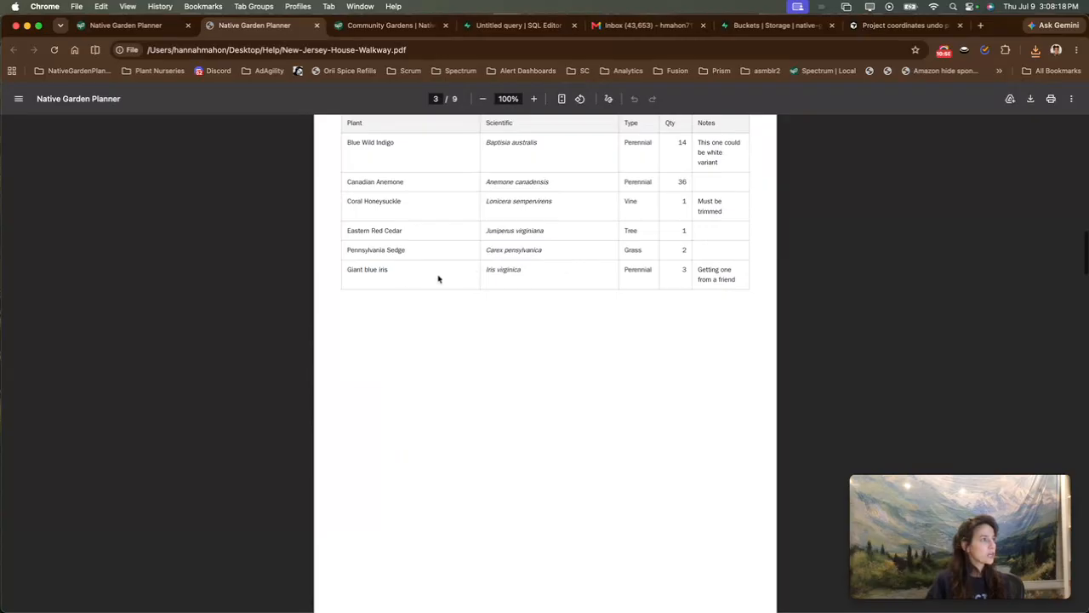
scroll(404, 451, down, 15)
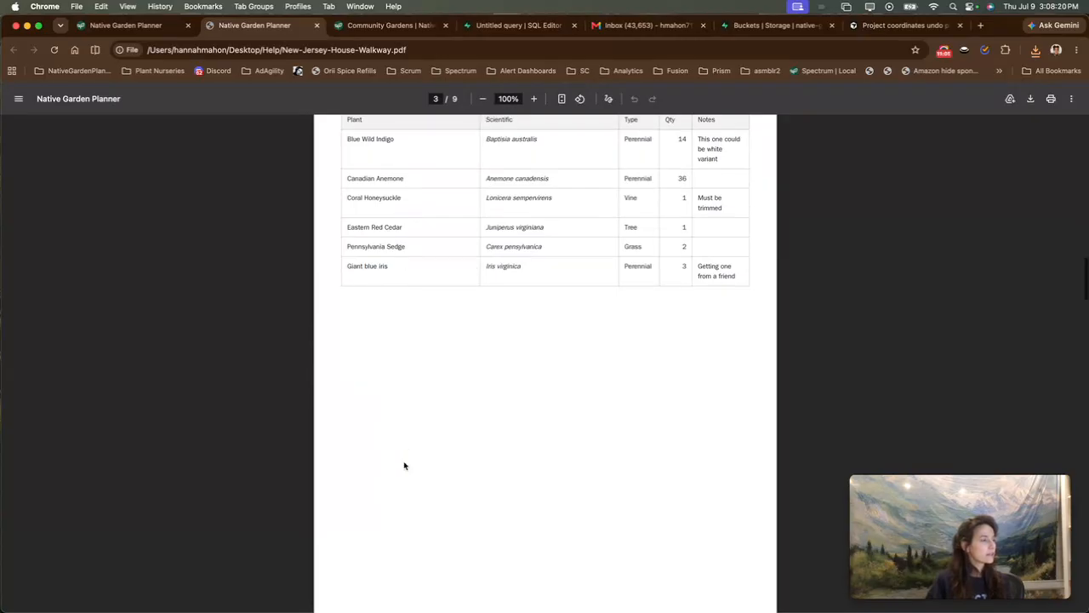
scroll(404, 465, down, 12)
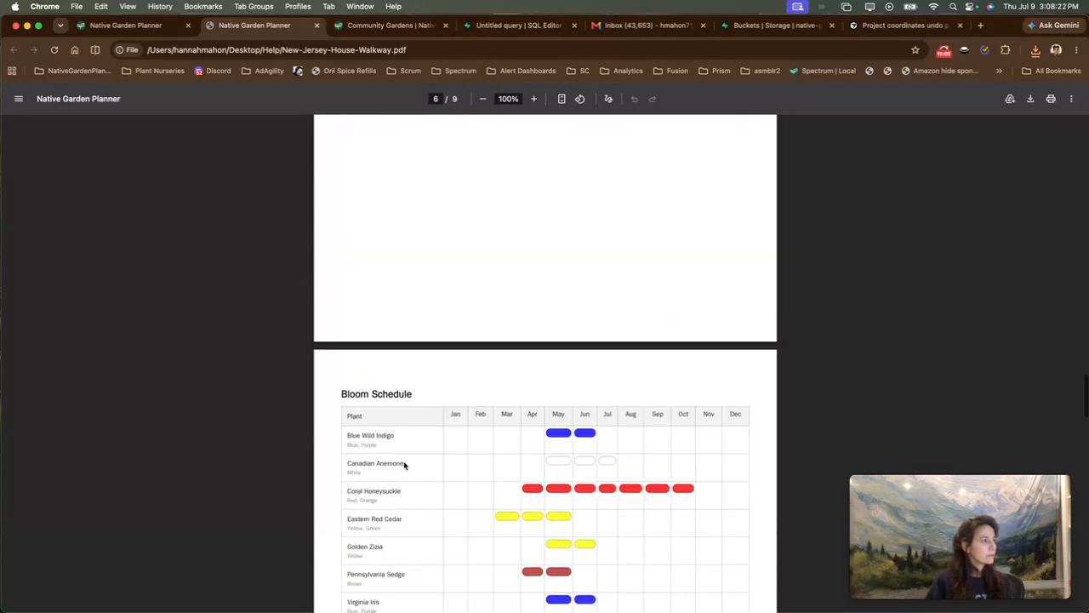
scroll(405, 466, down, 10)
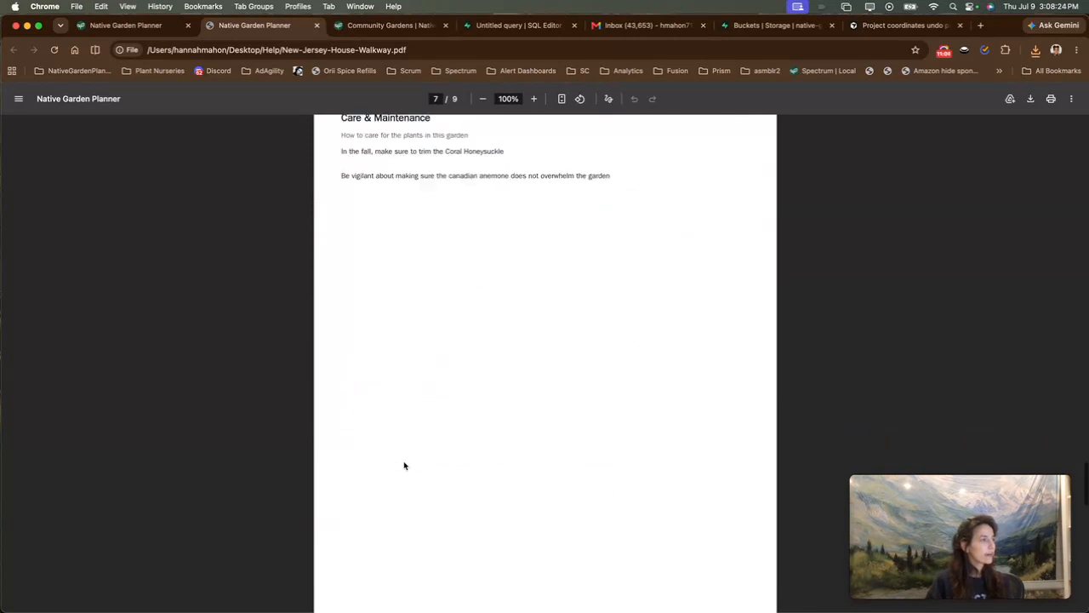
scroll(404, 466, down, 10)
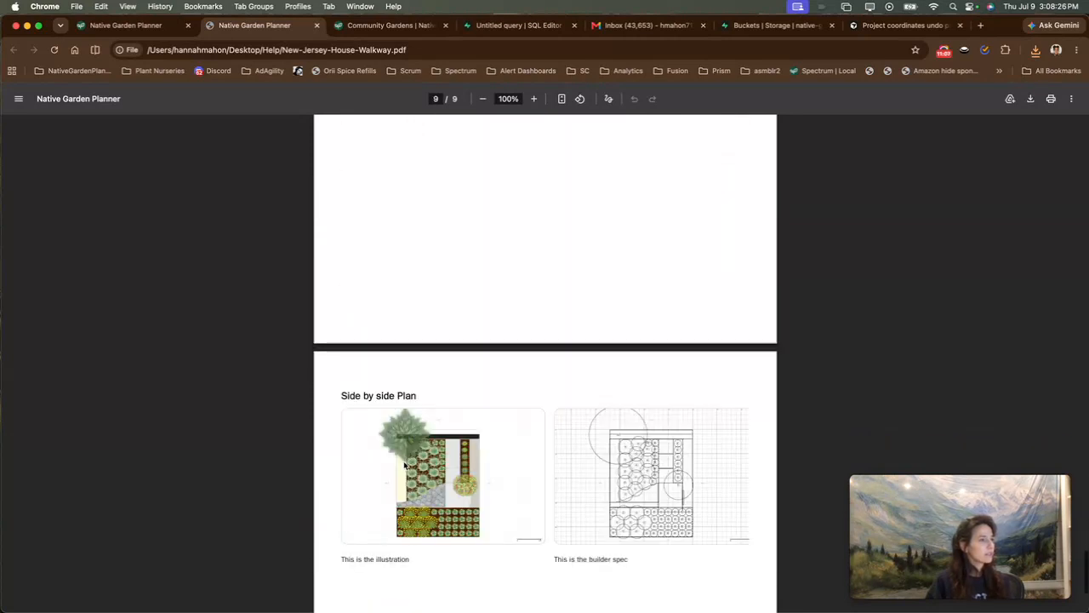
scroll(405, 466, up, 2)
scroll(405, 466, up, 2)
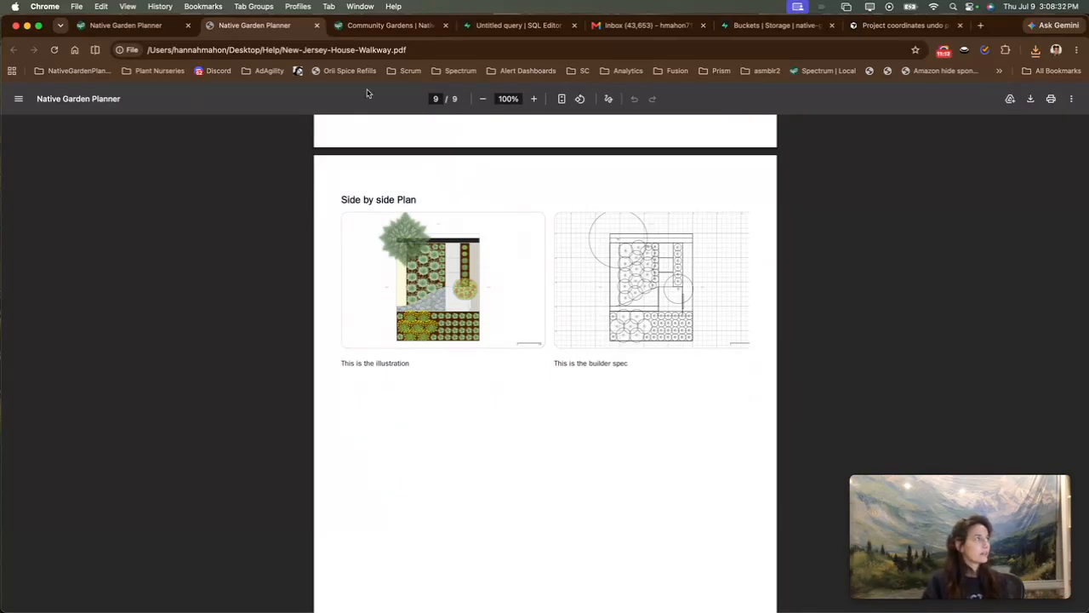
Step: Close the downloaded PDF and return from the export builder to the New Jersey House Walkway garden's design canvas
click(317, 25)
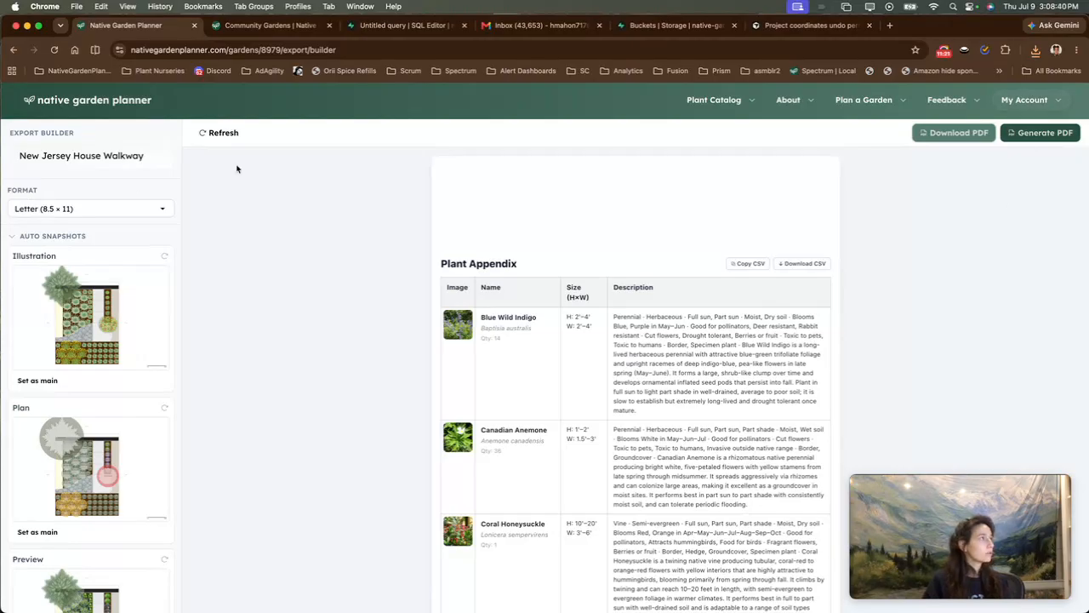
click(11, 50)
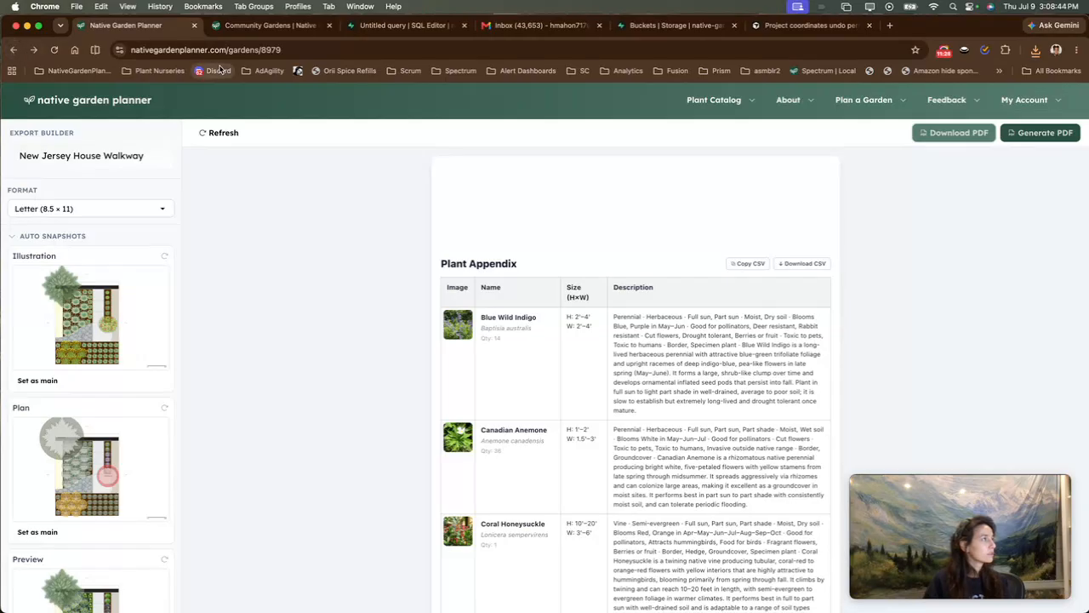
click(245, 50)
key(Return)
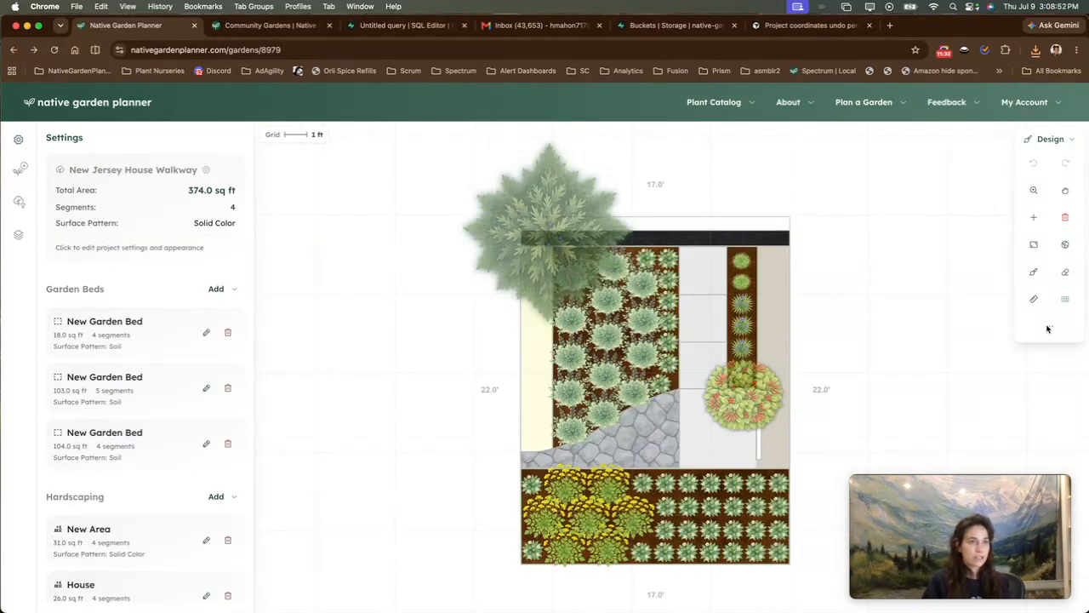
Step: Capture two canvas screenshots, one of the narrow bed beside the walkway and one of the wide bed along the garden's lower edge
click(1049, 327)
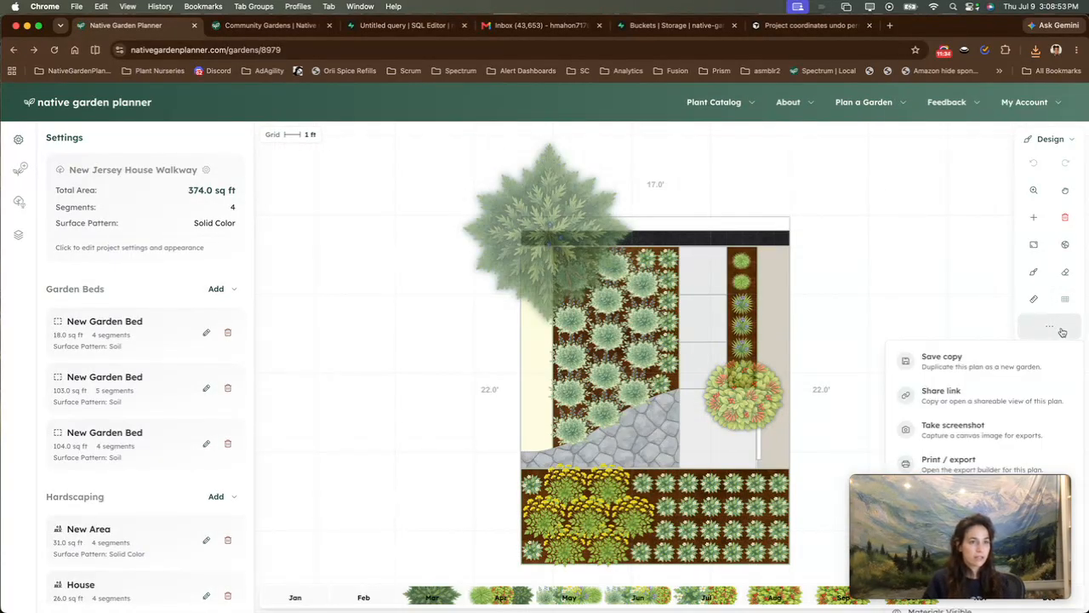
click(976, 433)
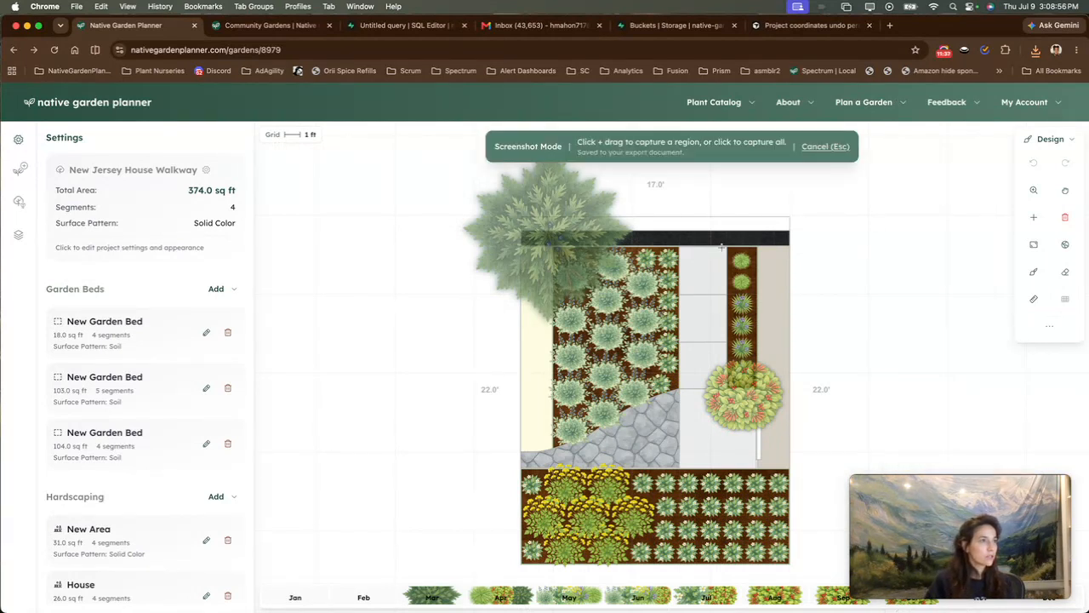
drag(705, 238, 790, 435)
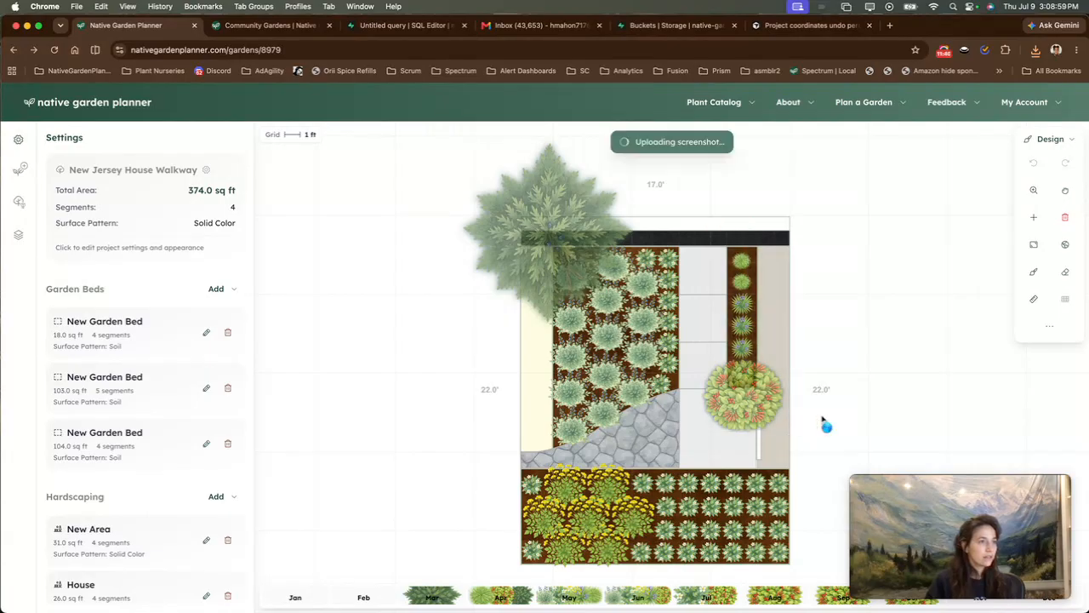
click(1049, 326)
click(958, 428)
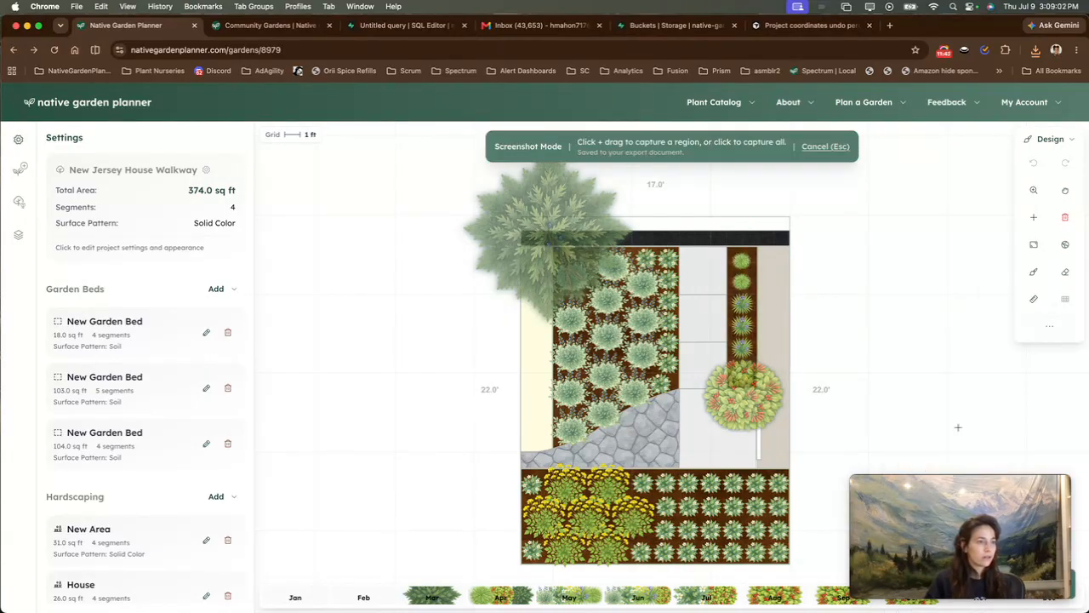
drag(510, 459, 800, 569)
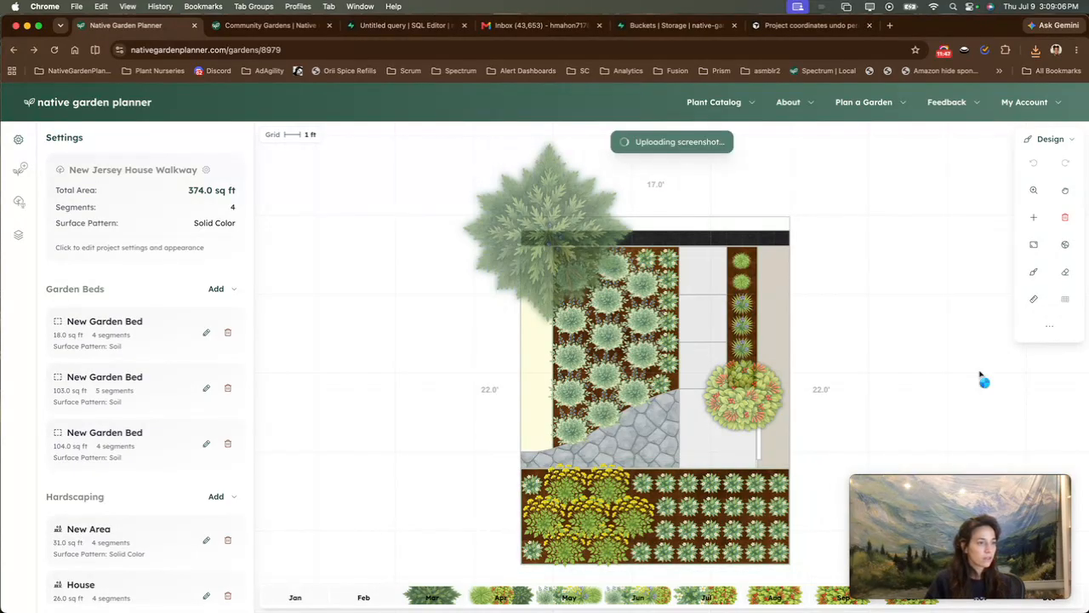
Step: Open the print export builder for the garden and find the captured screenshots and page list
click(1058, 332)
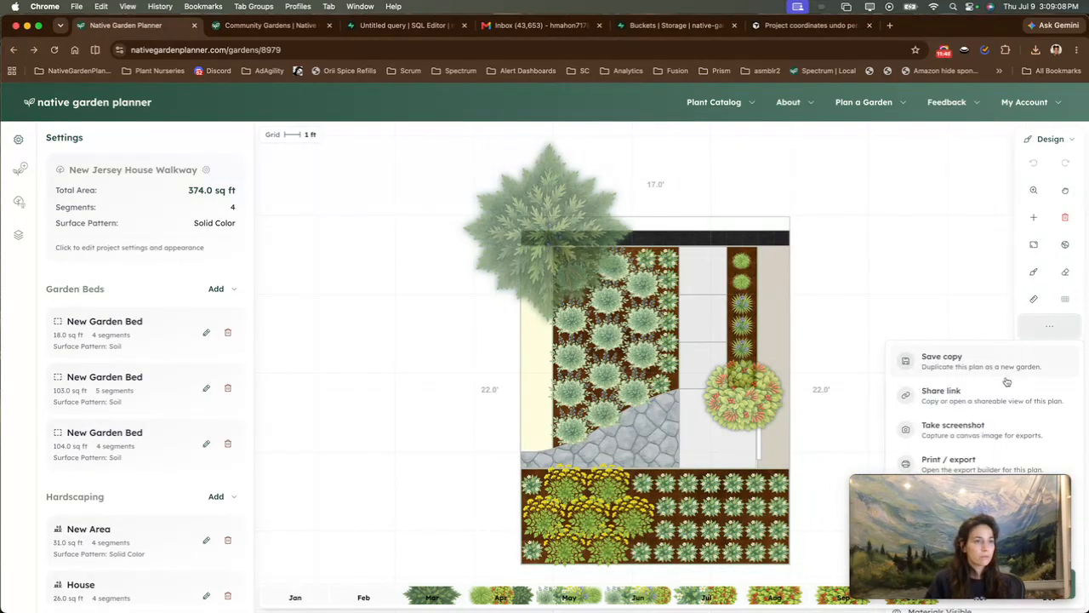
click(947, 453)
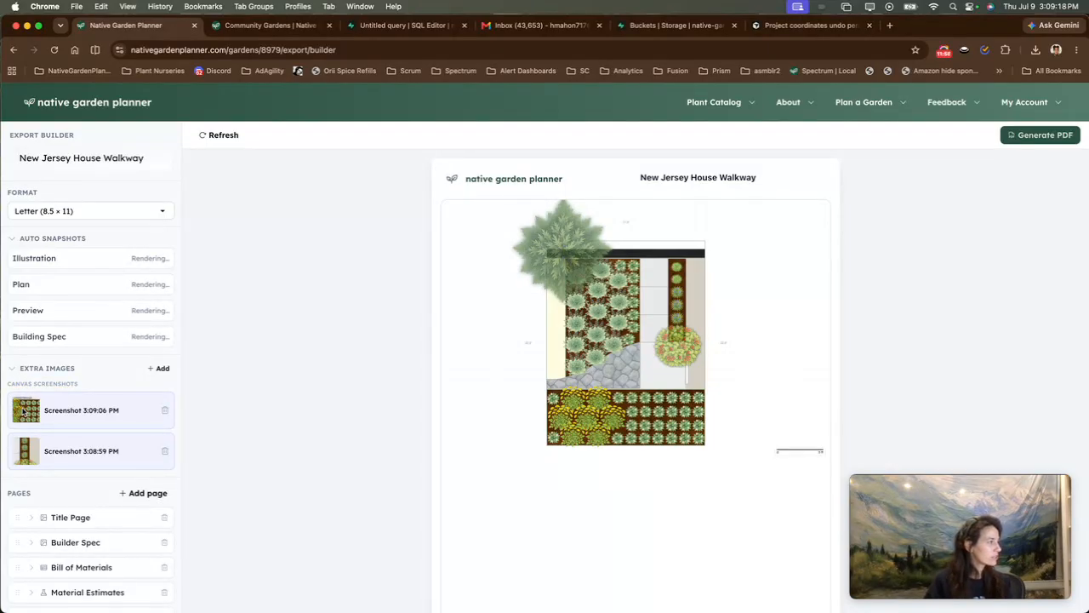
scroll(68, 484, down, 5)
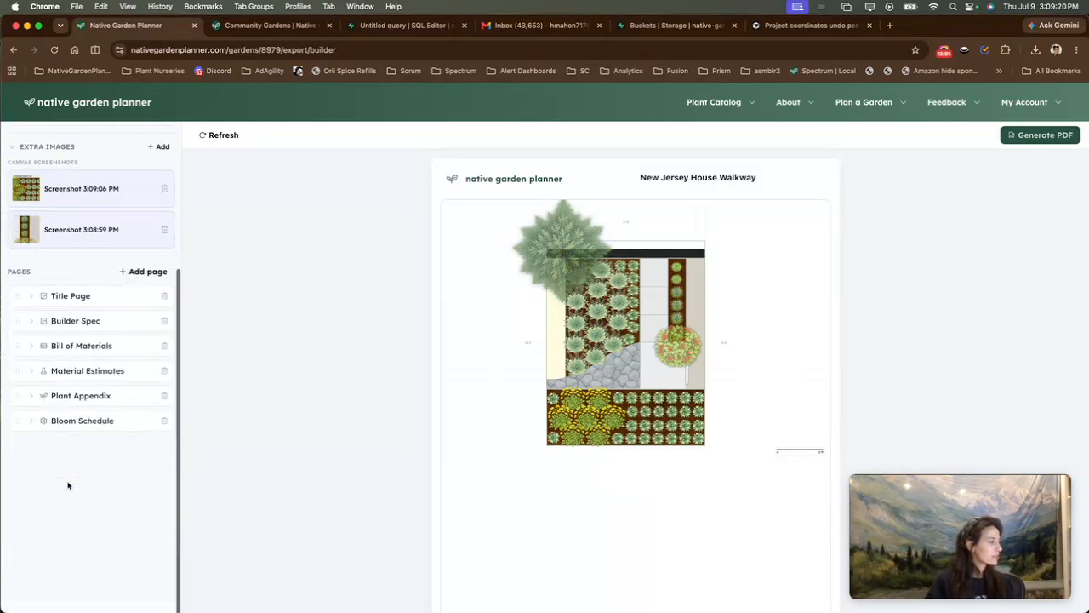
Step: Add an image page and move it between Builder Spec and Bill of Materials
click(145, 286)
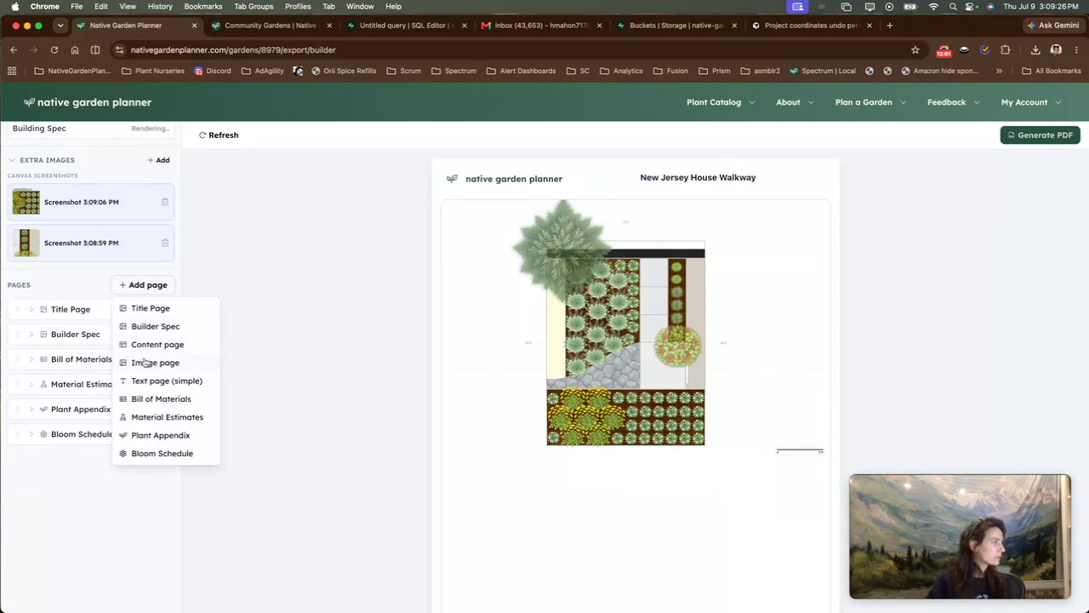
click(143, 364)
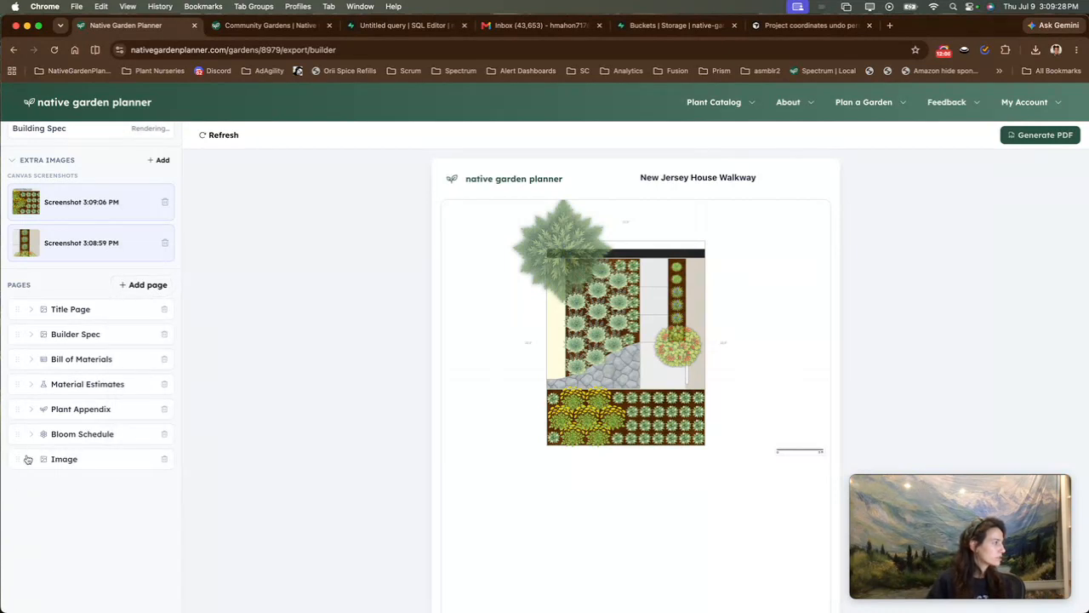
drag(17, 457, 14, 354)
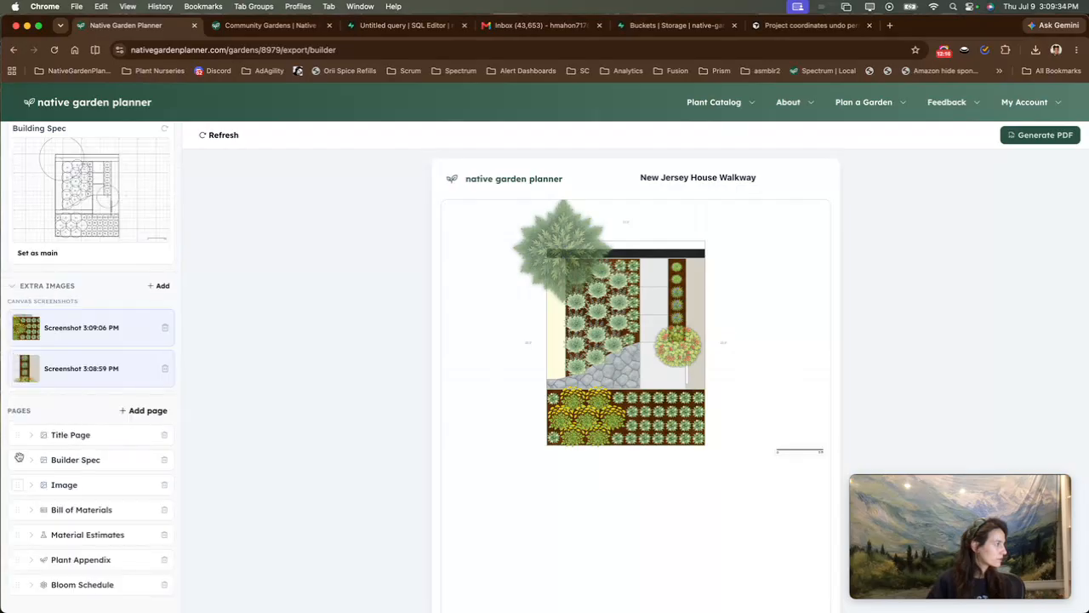
Step: Title the new image page "Garden bed 1" and assign Screenshot 3:09:06 PM as its image
click(32, 486)
click(54, 511)
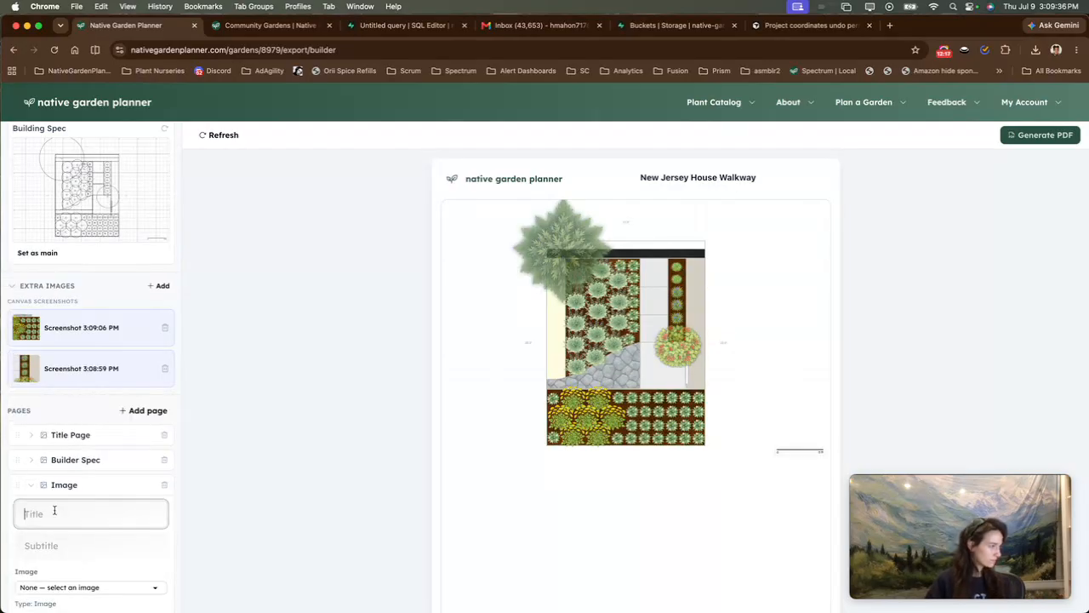
text(Garden bed 1)
click(42, 545)
scroll(53, 549, down, 1)
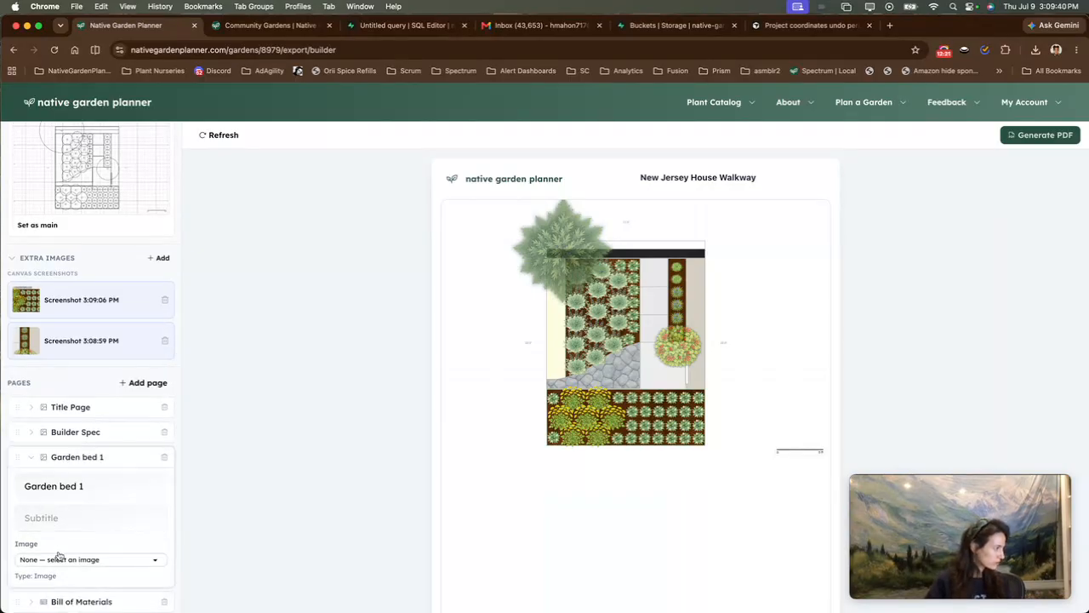
click(63, 559)
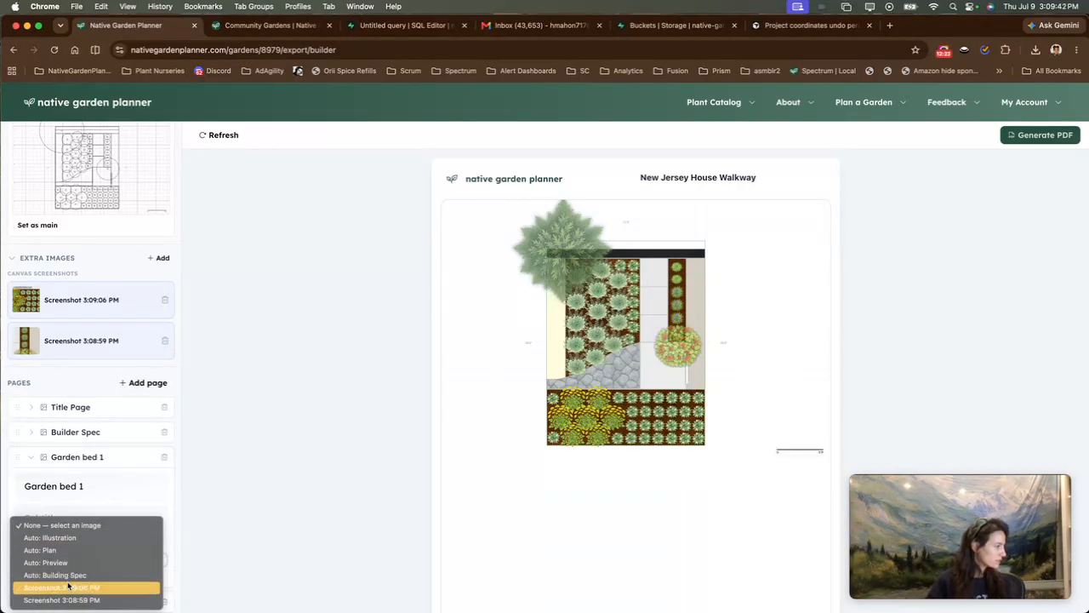
click(69, 586)
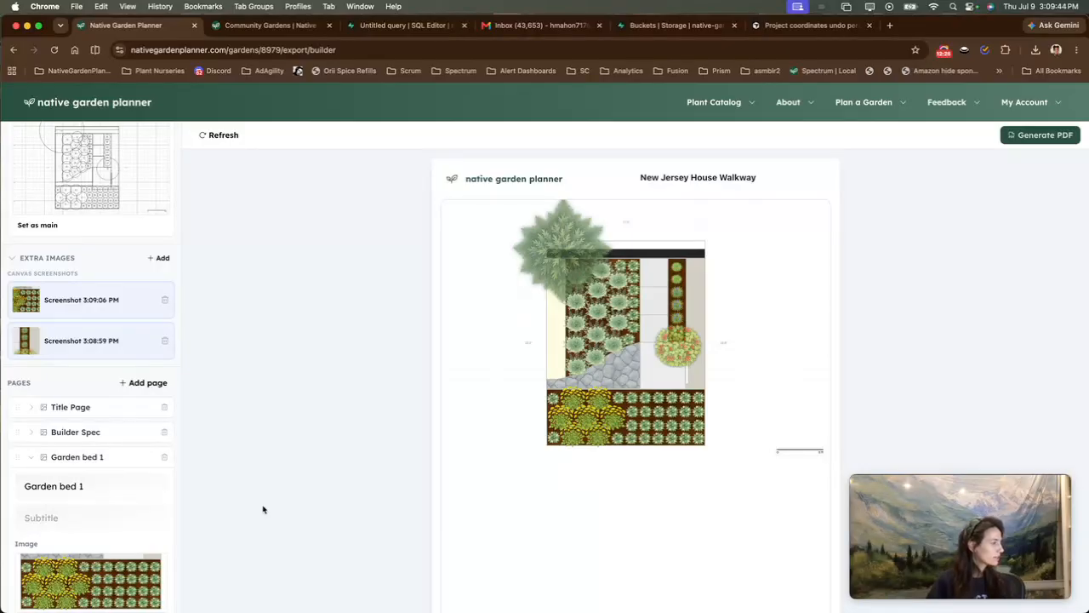
Step: Check the Garden bed 1 page in the export preview and delete it from the page list
scroll(487, 451, down, 10)
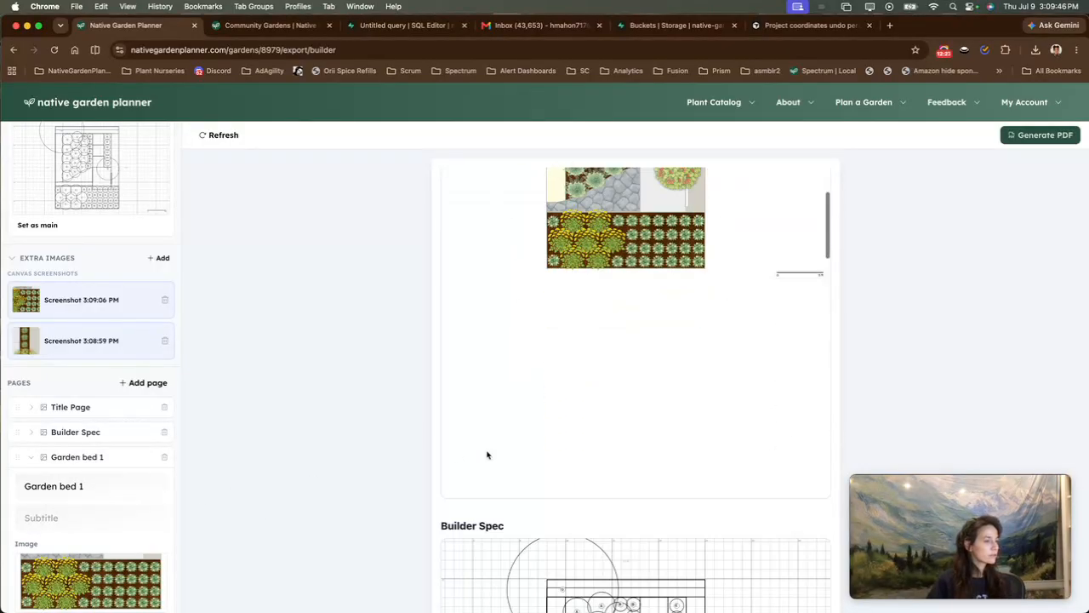
scroll(487, 451, down, 5)
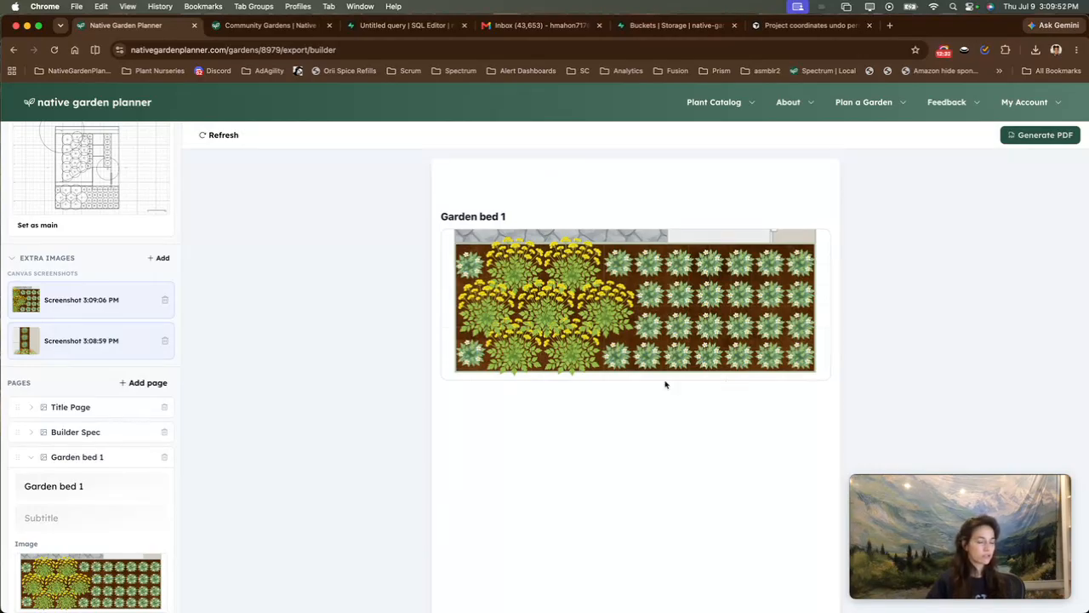
scroll(111, 504, down, 4)
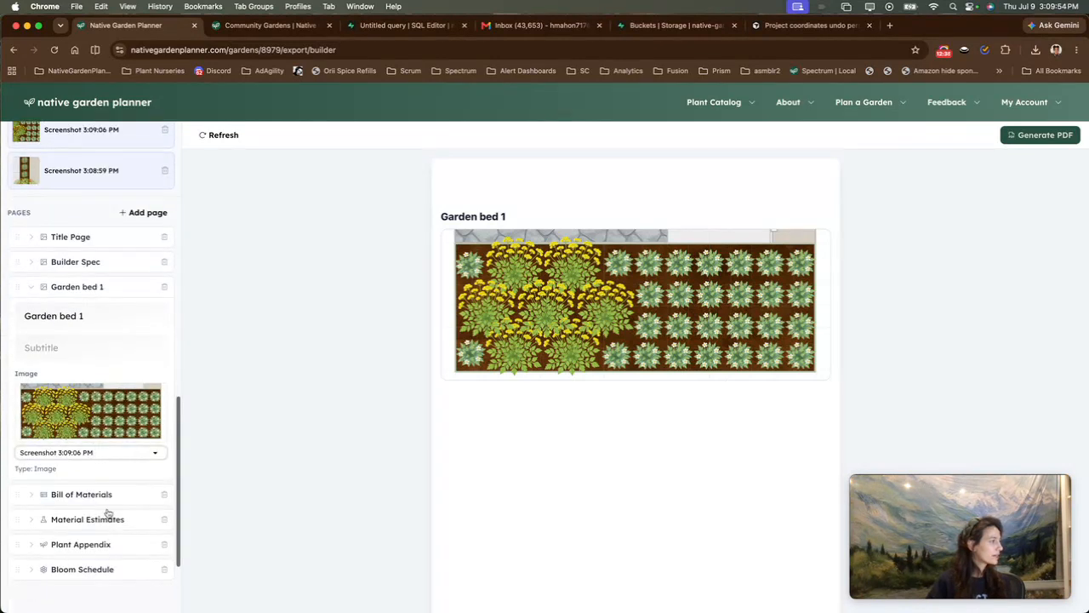
scroll(108, 512, up, 1)
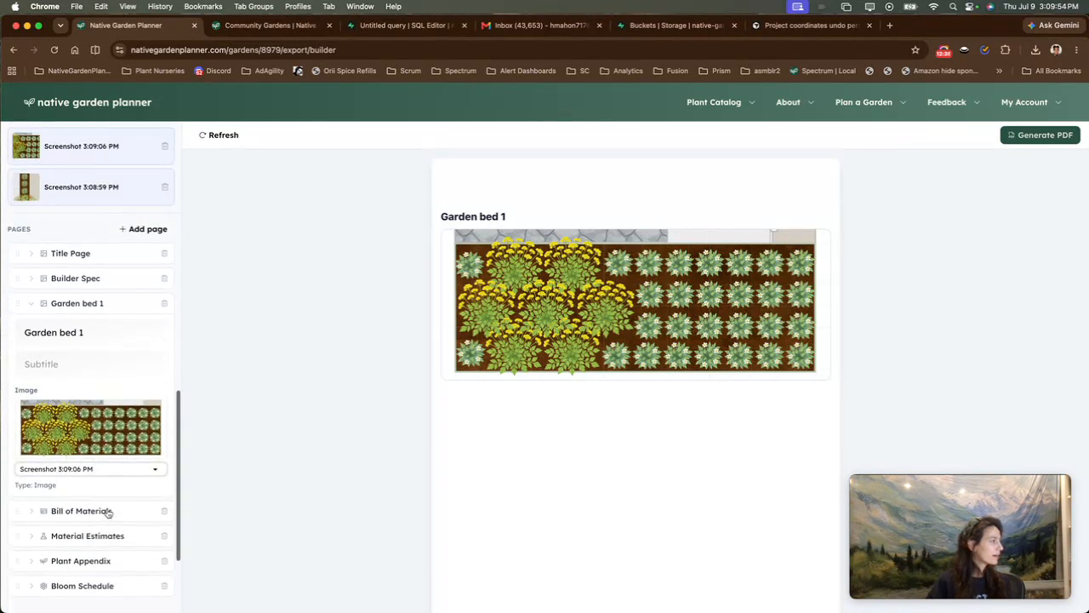
click(164, 303)
Step: Add a content page, move it between Builder Spec and Bill of Materials, and expand its settings
click(134, 285)
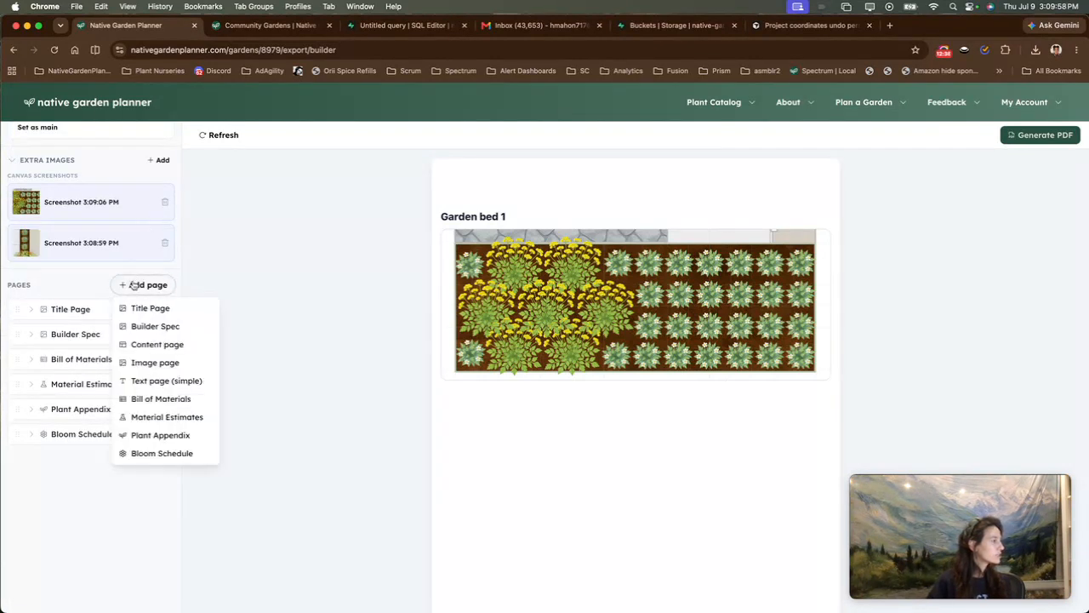
click(153, 345)
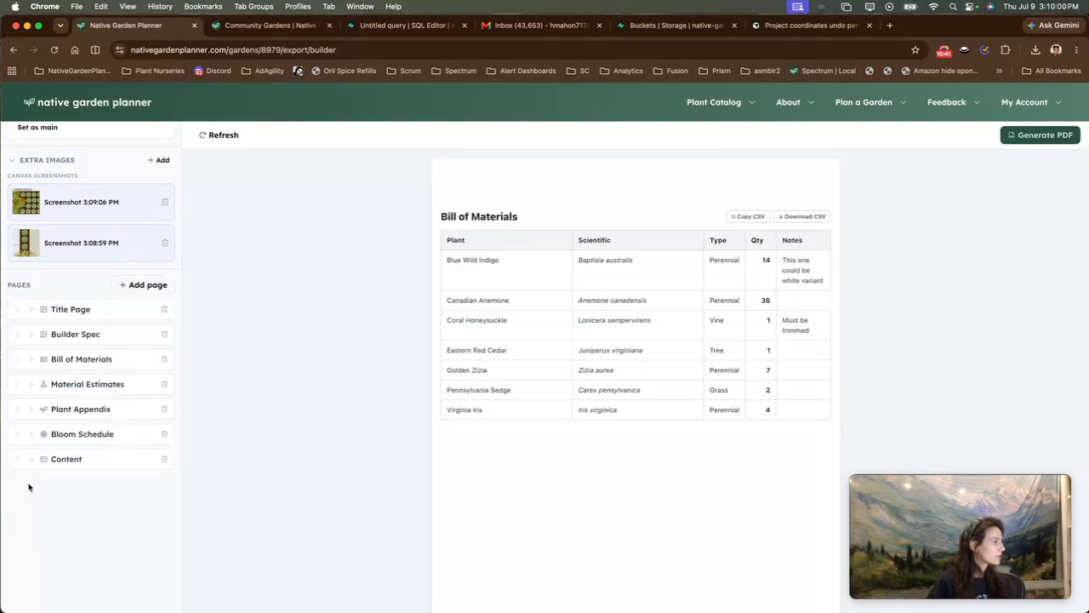
drag(14, 459, 27, 352)
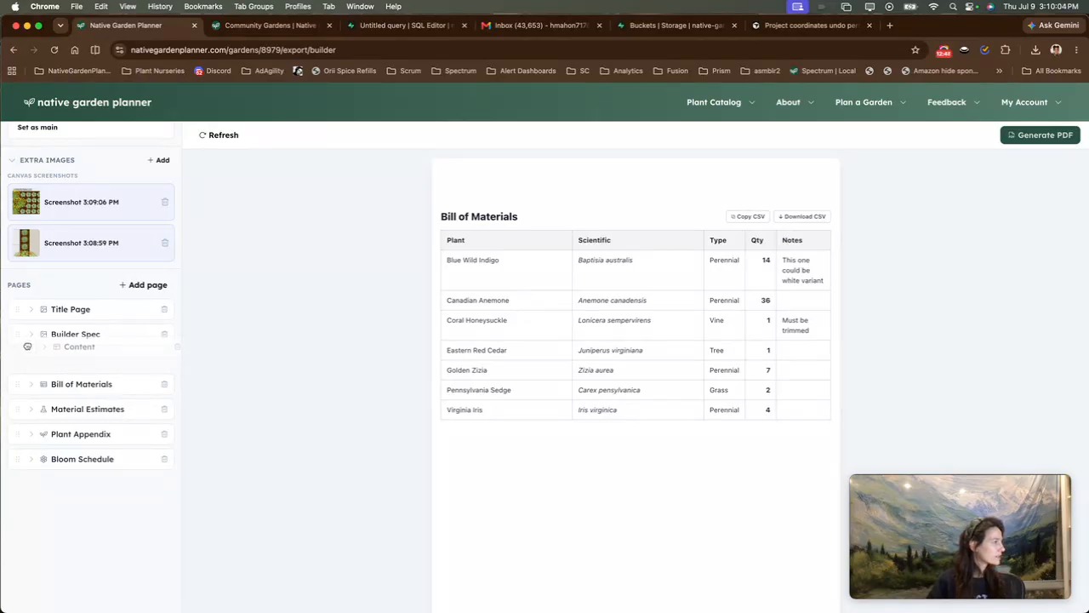
click(31, 360)
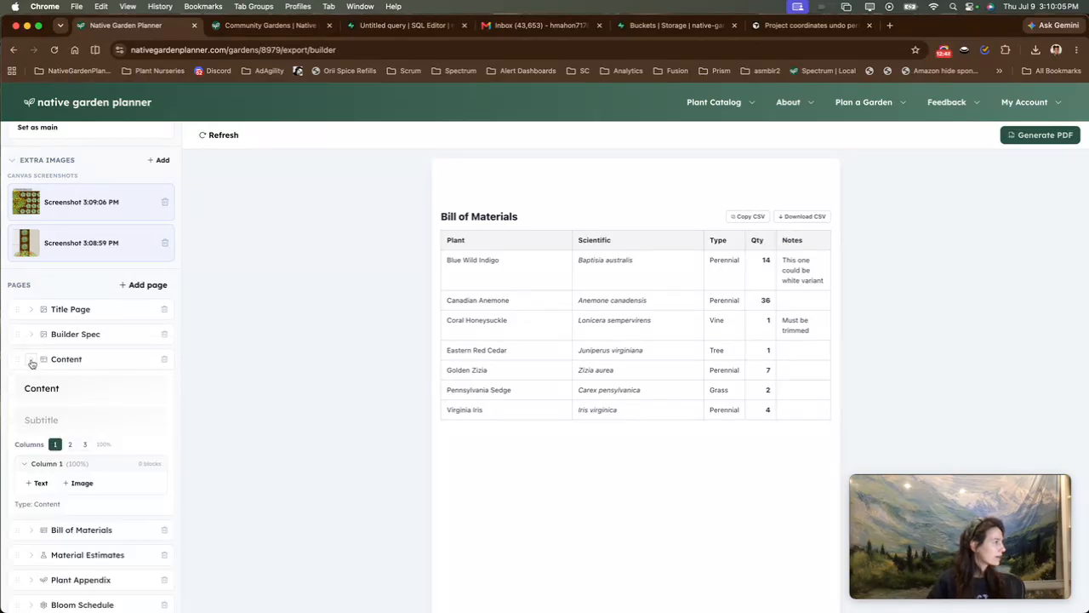
Step: Try to change the content page's title to "Garden Bed 1"
click(80, 393)
key(super+a)
text(Garden B)
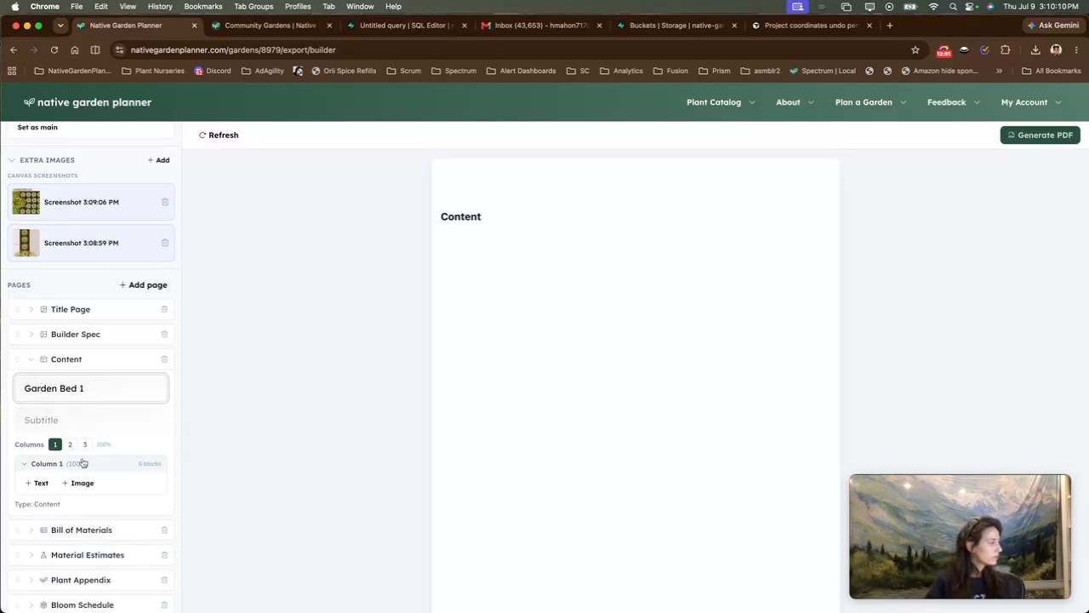
Step: Add an image block to Column 1 of the content page and assign Screenshot 3:09:06 PM to it
click(72, 489)
click(73, 487)
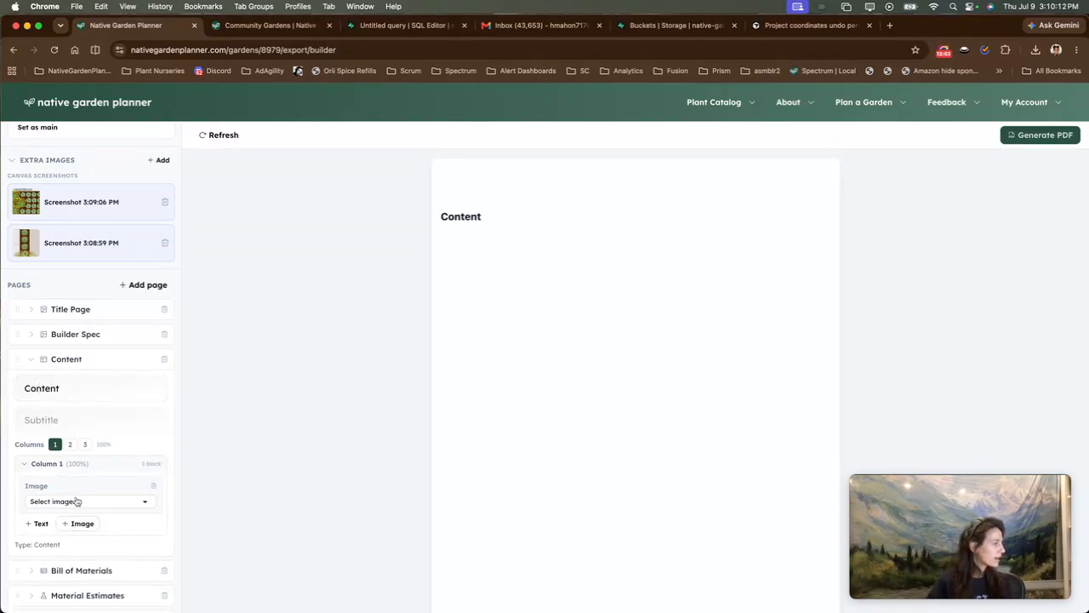
click(75, 501)
click(81, 566)
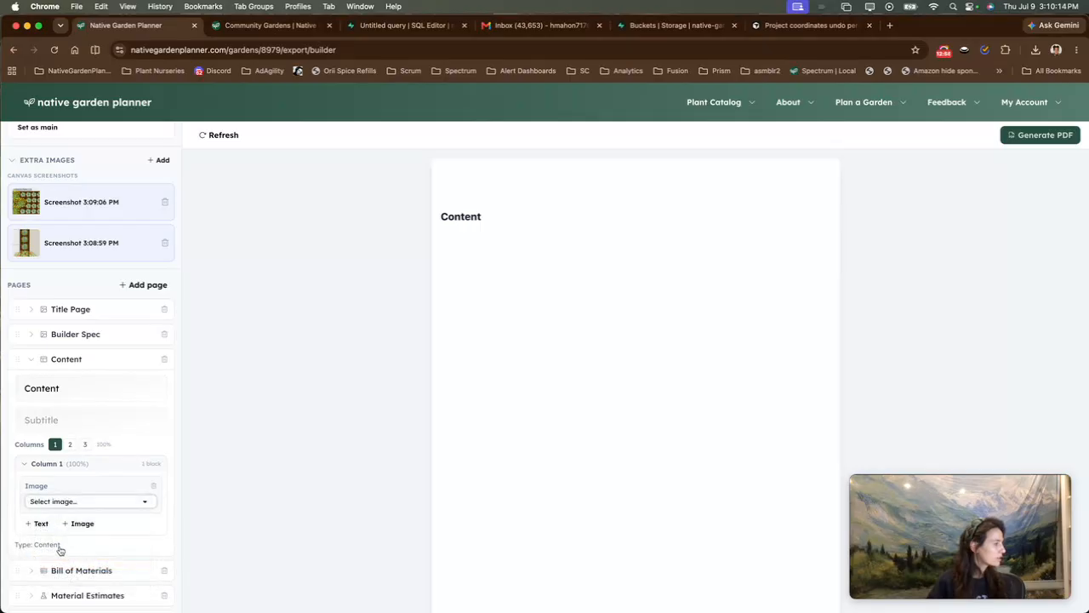
Step: Add a text block below the image reading "This is year 1 garden plan. The rest will follow" and review the export preview
click(38, 576)
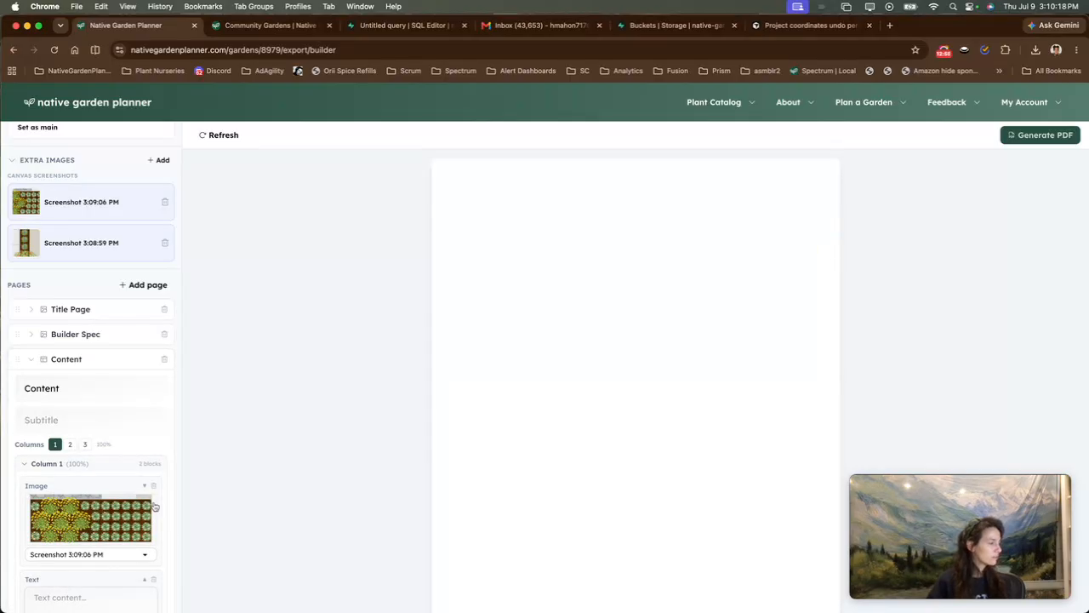
text(This is year 1)
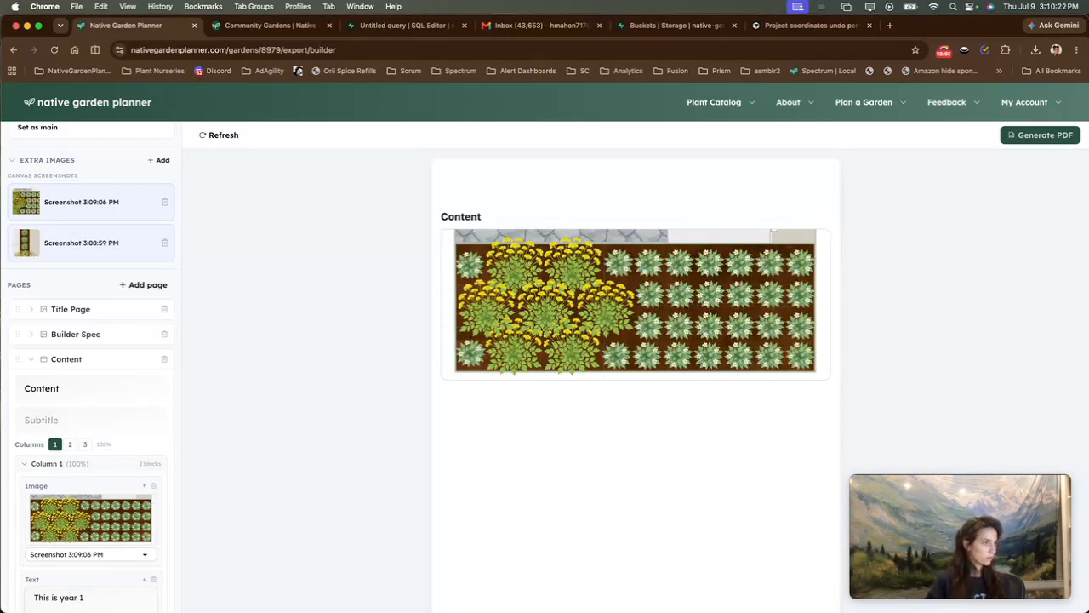
text(s is year 1 garden plan. )
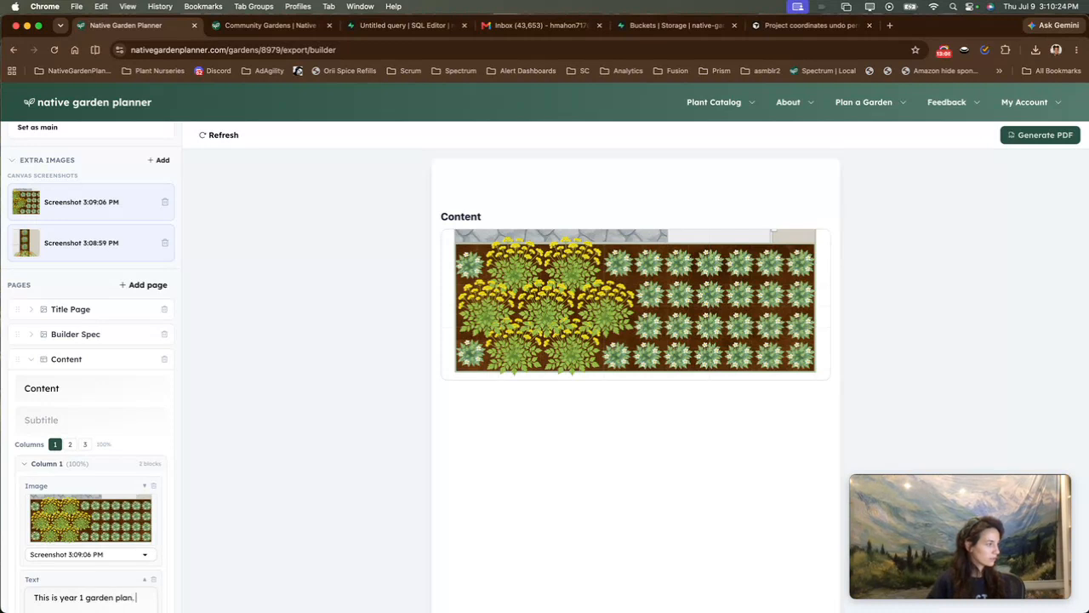
text(The rest will follow)
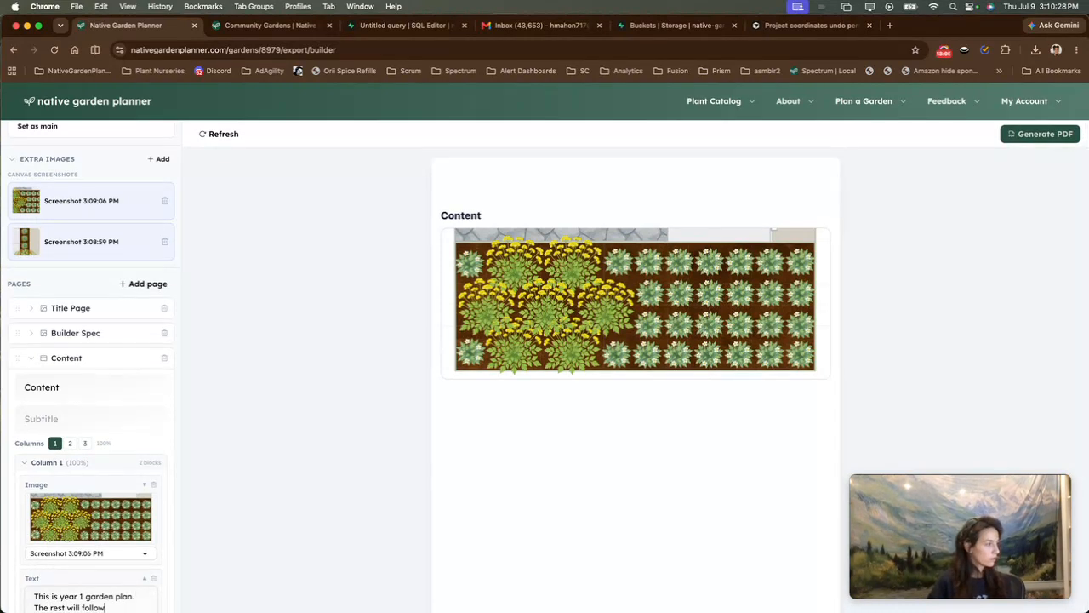
scroll(161, 494, down, 5)
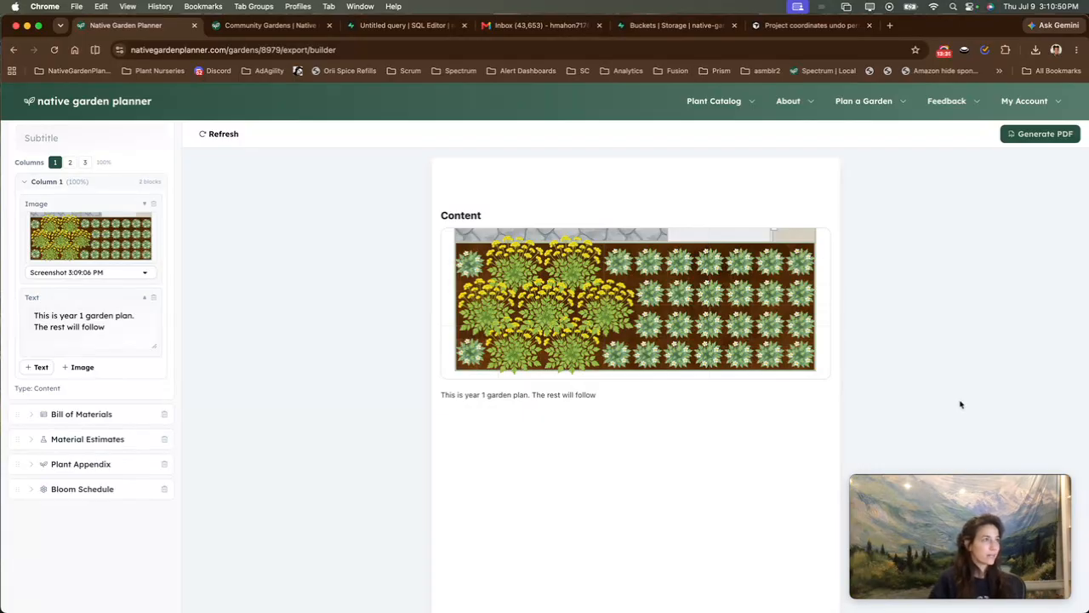
scroll(47, 448, up, 15)
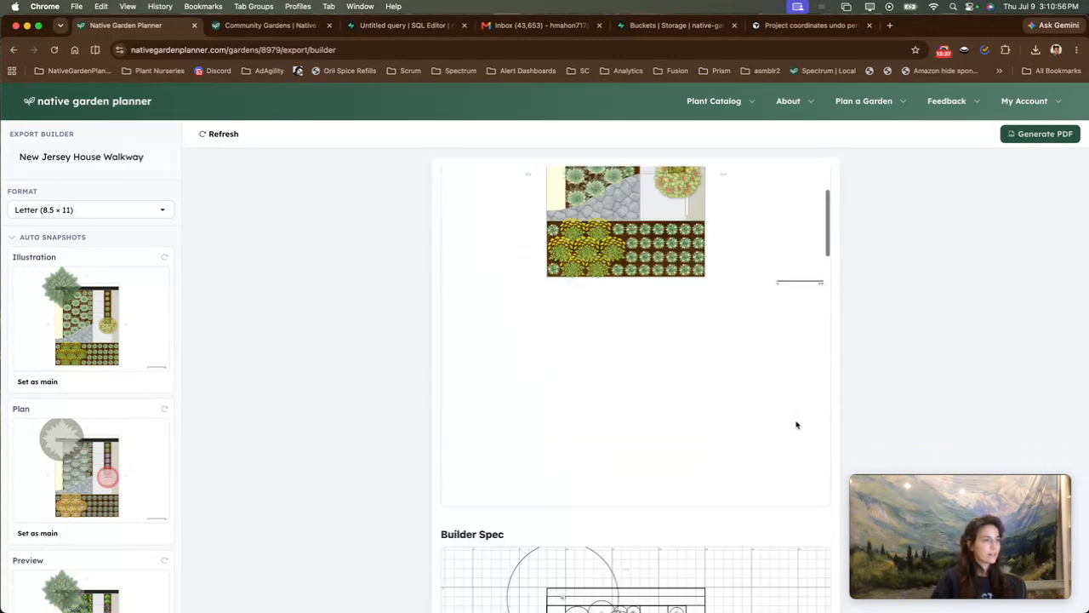
scroll(797, 424, down, 5)
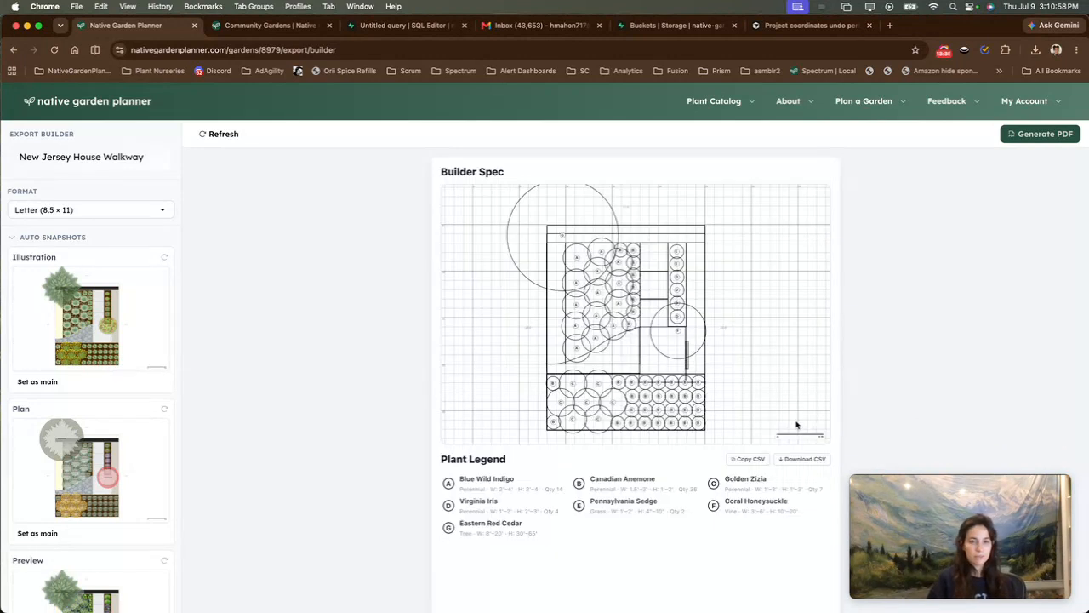